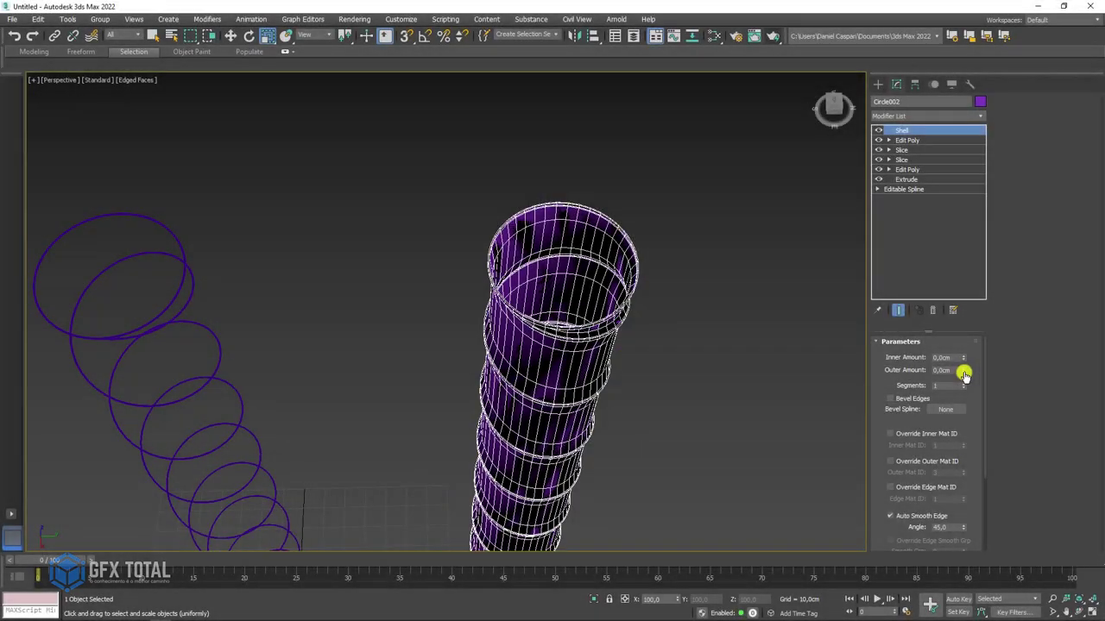
Step: Lower the Shell outer amount to 0.16 cm and add TurboSmooth above Shell
drag(964, 372, 960, 360)
scroll(625, 250, up, 5)
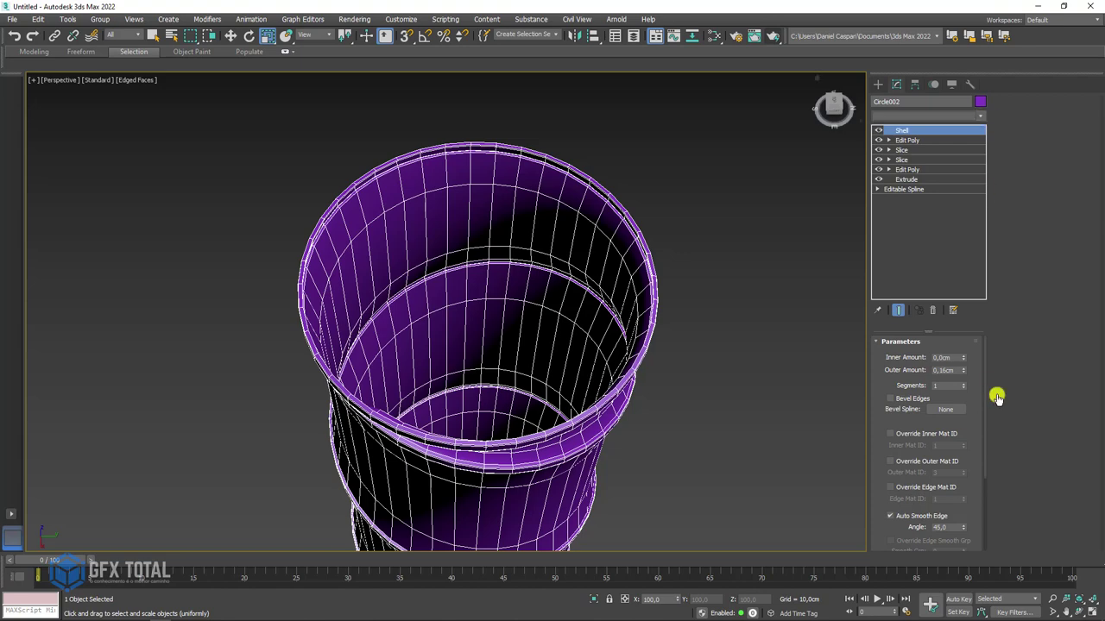
scroll(990, 517, down, 2)
click(907, 373)
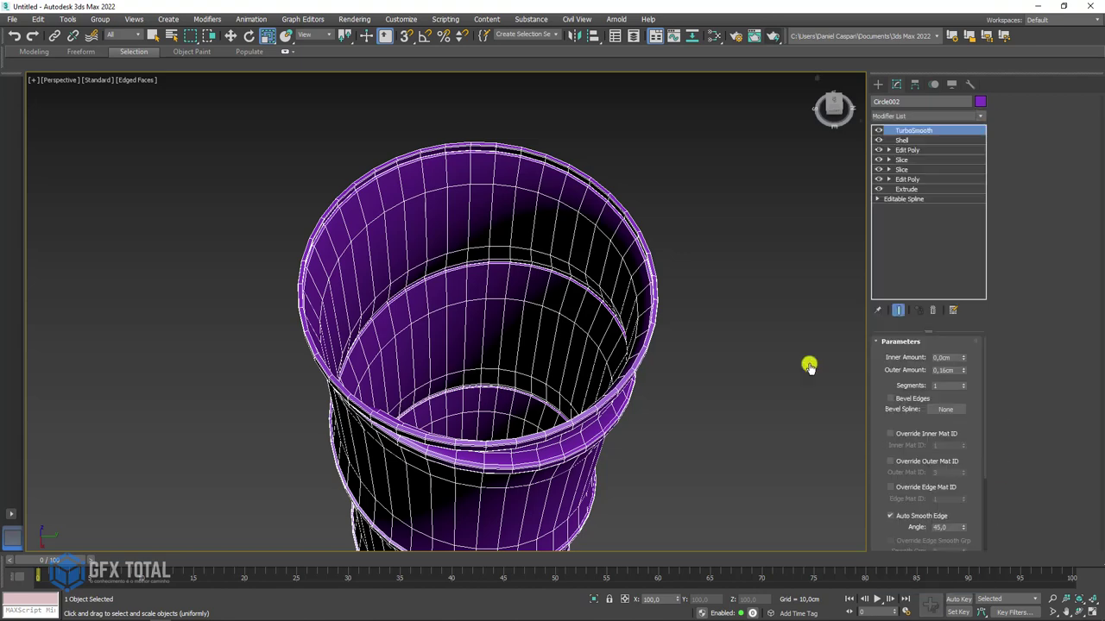
key(F4)
scroll(594, 335, down, 5)
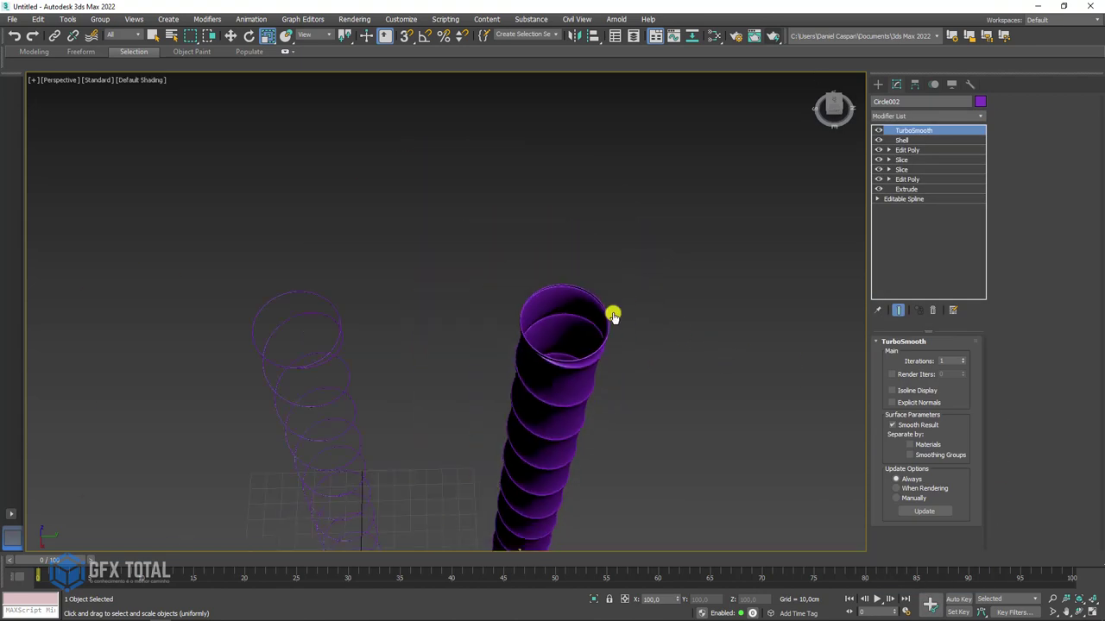
mouse_move(612, 314)
alt+middle_down()
mouse_move(609, 288)
mouse_move(611, 354)
mouse_move(518, 355)
mouse_move(475, 296)
alt+middle_up()
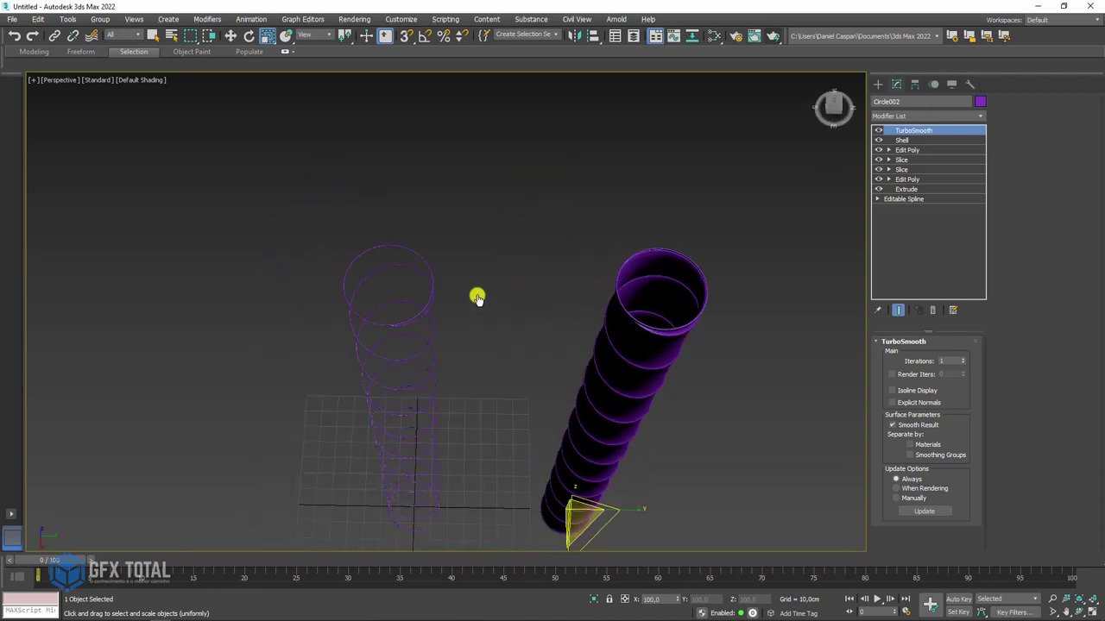
click(441, 323)
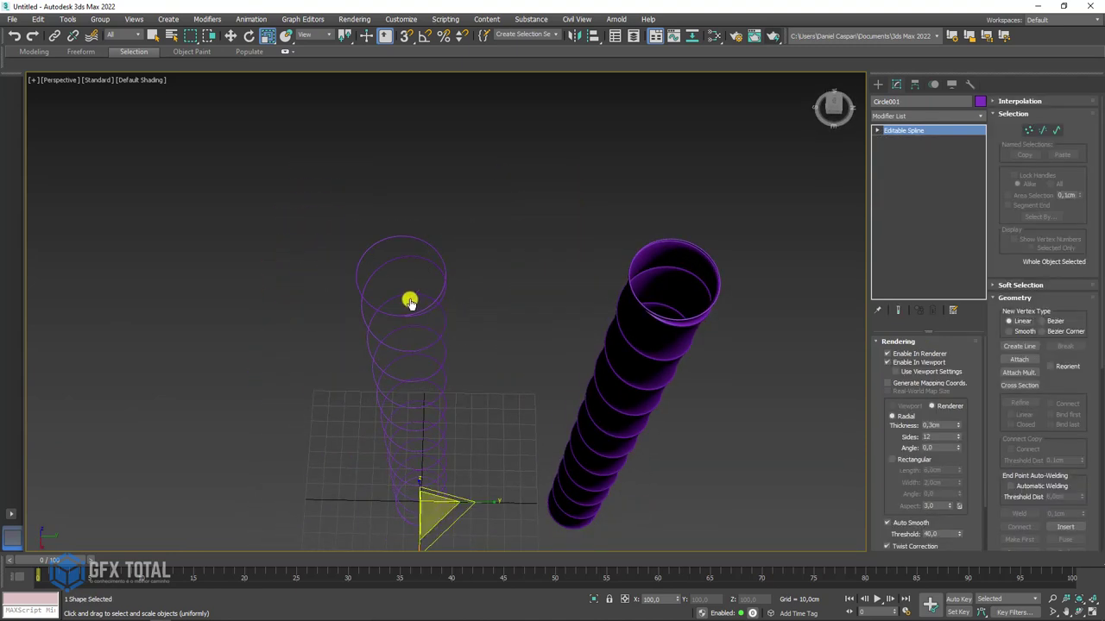
key(F4)
scroll(427, 287, up, 5)
scroll(438, 287, down, 5)
scroll(385, 334, up, 3)
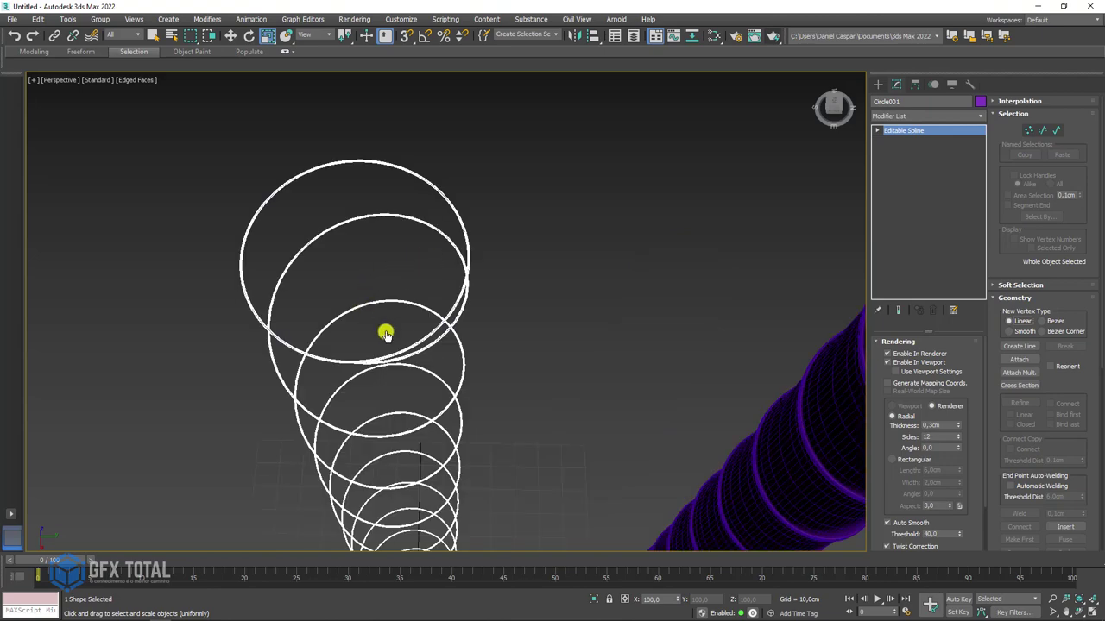
scroll(457, 323, down, 4)
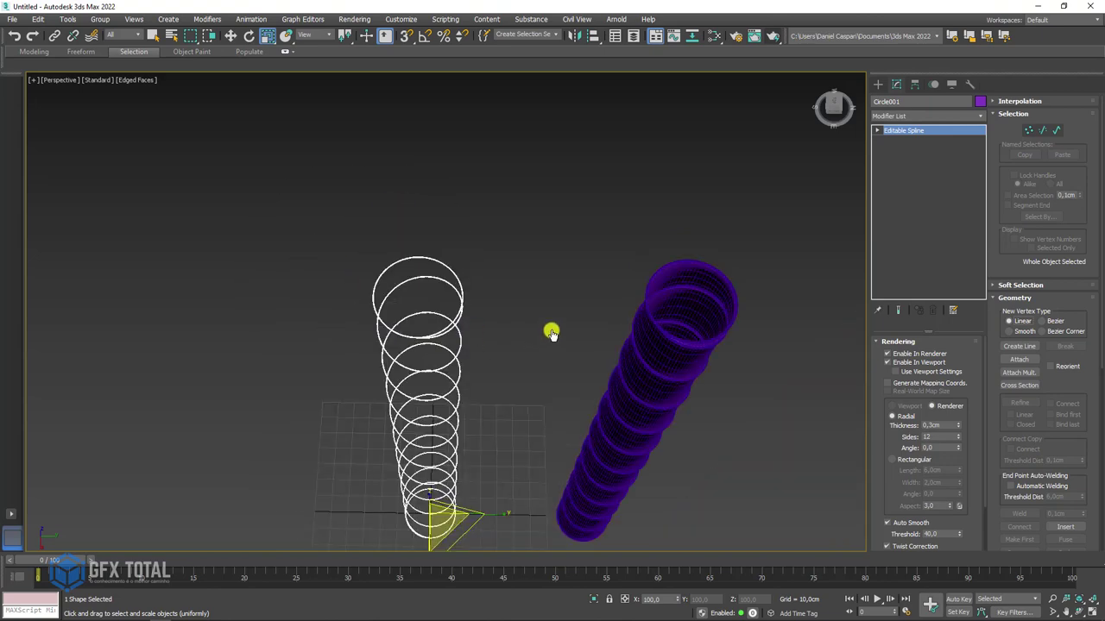
click(693, 357)
scroll(653, 181, up, 2)
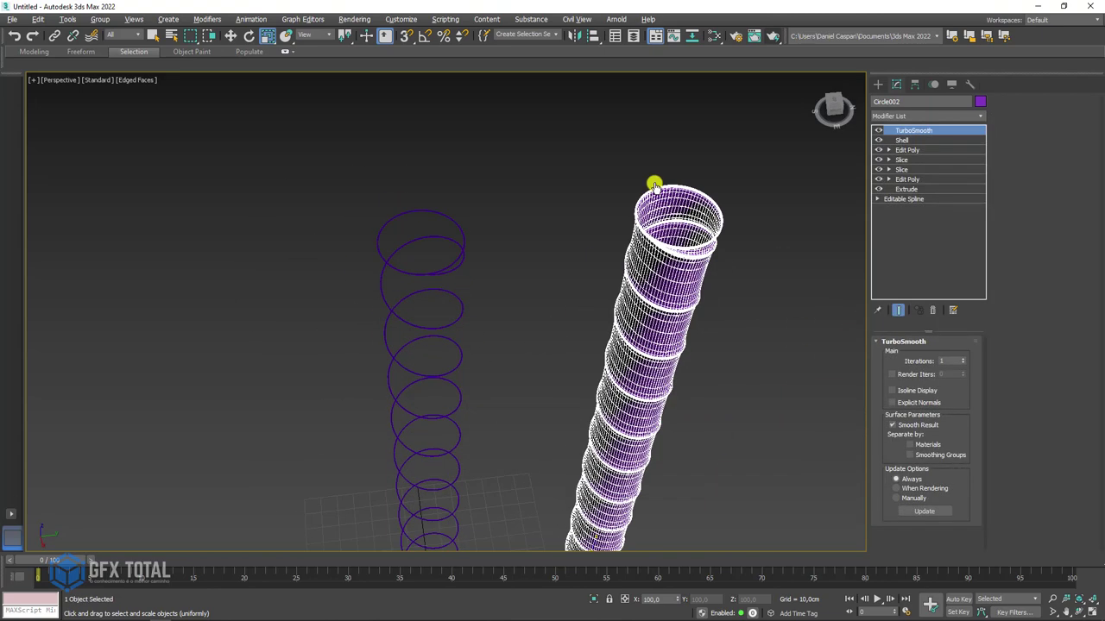
scroll(666, 148, up, 2)
scroll(653, 125, up, 3)
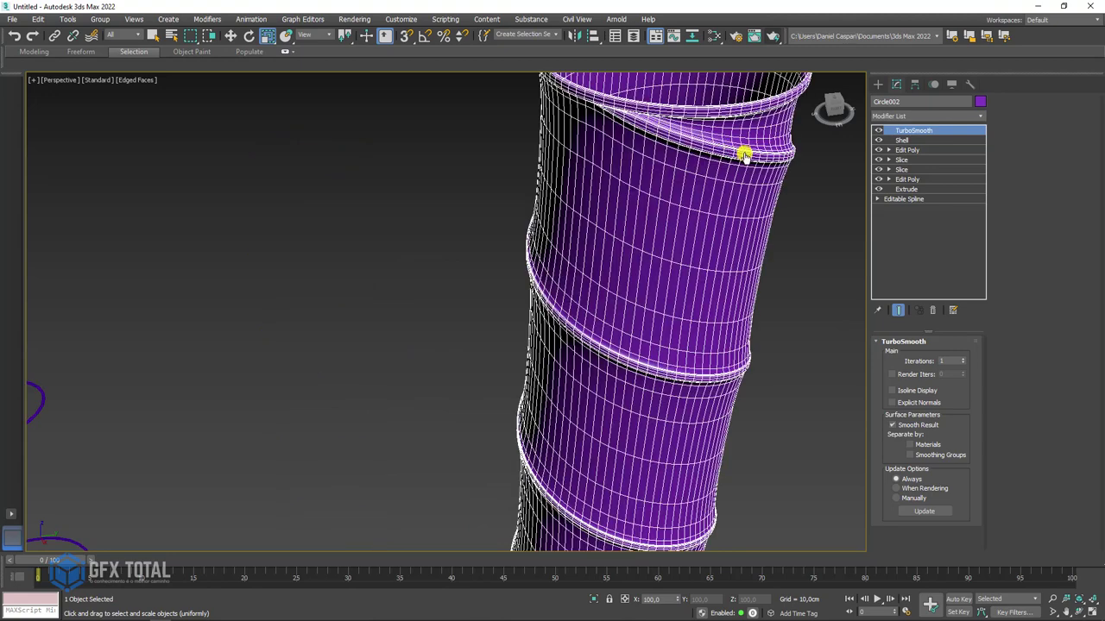
key(F4)
alt+middle_drag(704, 190, 562, 157)
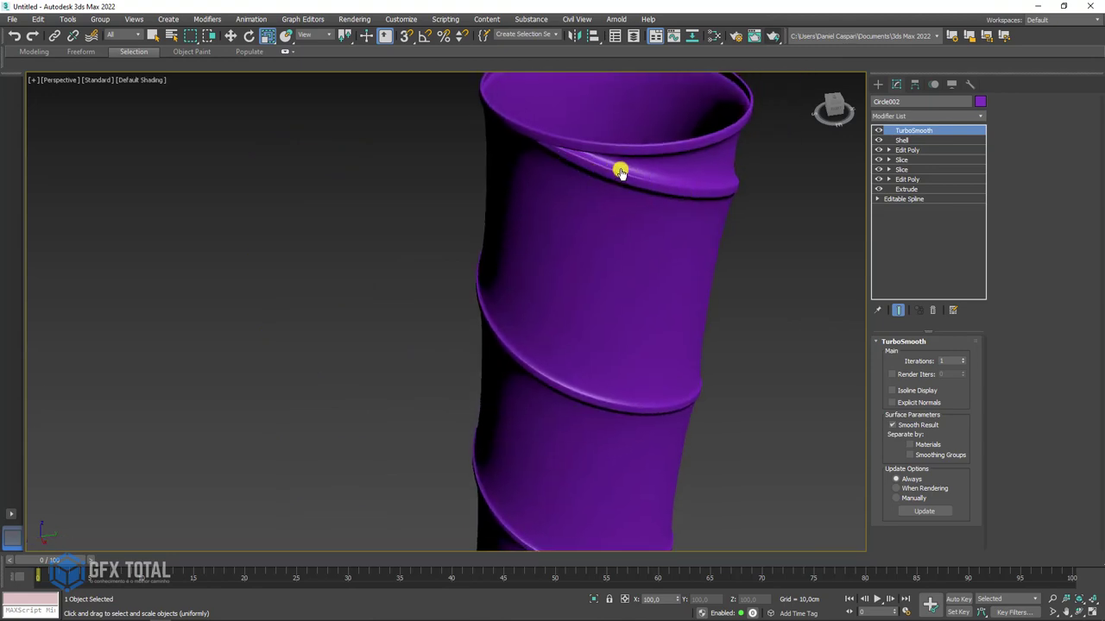
scroll(464, 224, down, 4)
drag(464, 151, 267, 414)
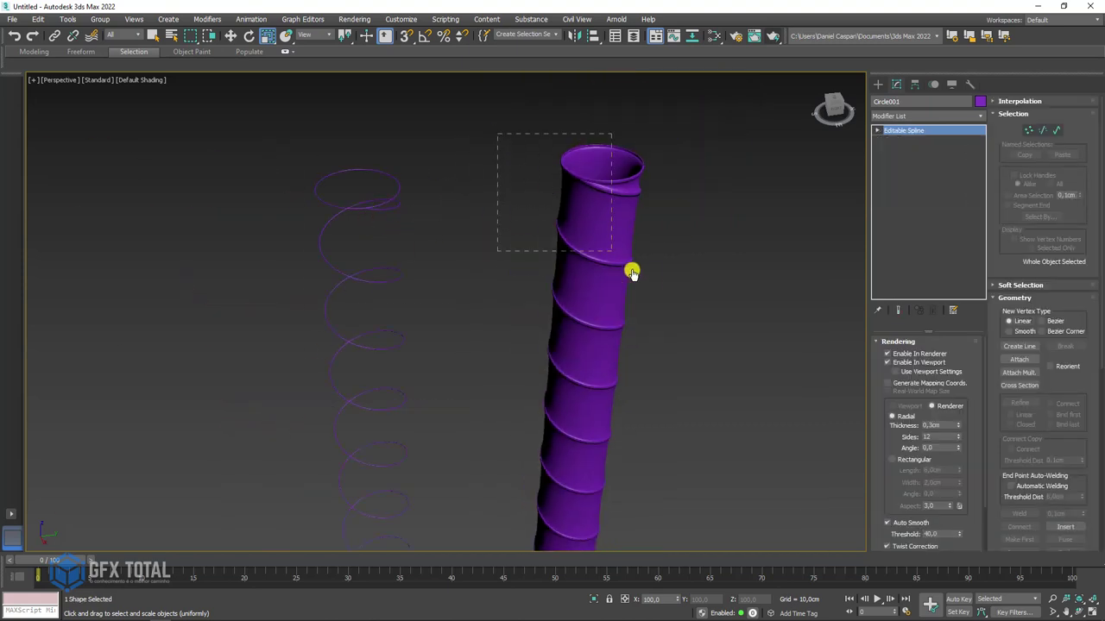
drag(631, 273, 634, 275)
key(F4)
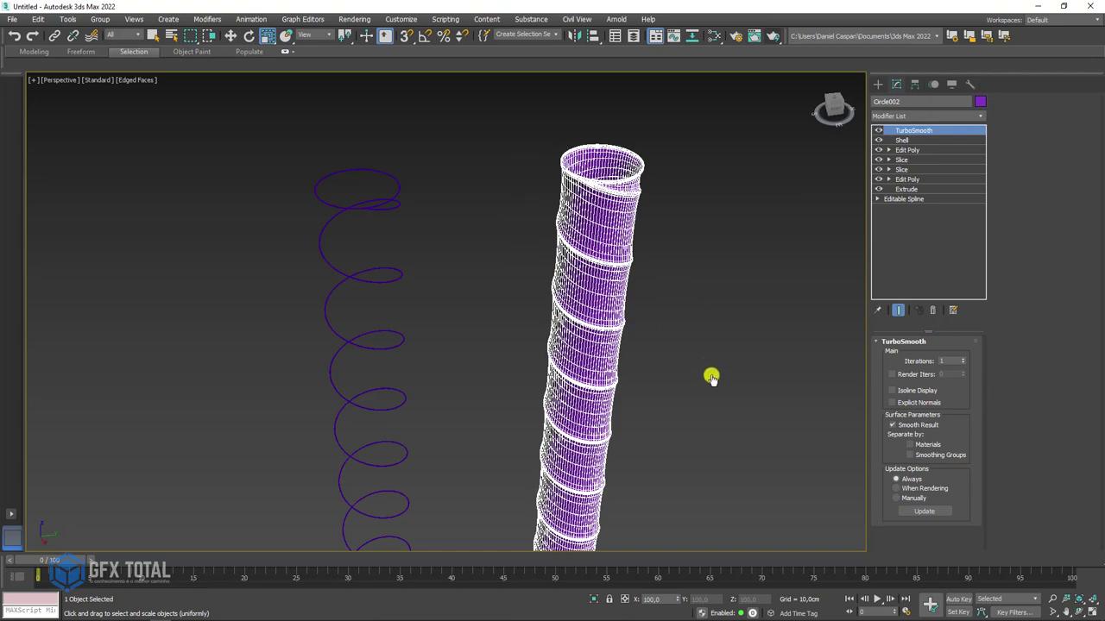
drag(464, 170, 363, 388)
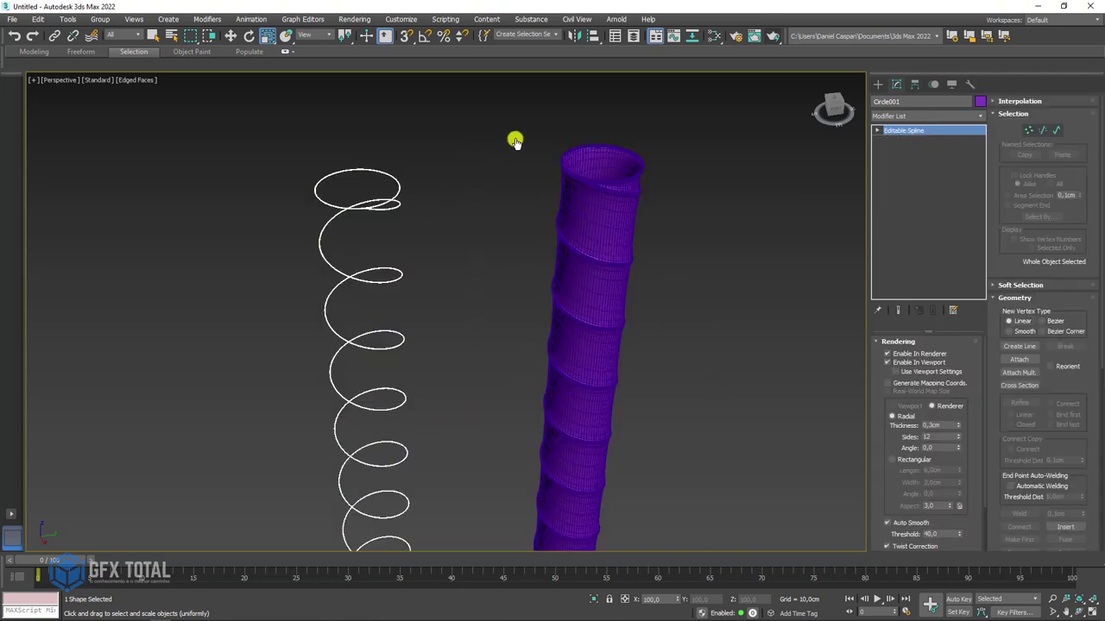
drag(509, 134, 656, 380)
middle_drag(661, 402, 626, 298)
scroll(619, 336, down, 3)
scroll(595, 380, up, 2)
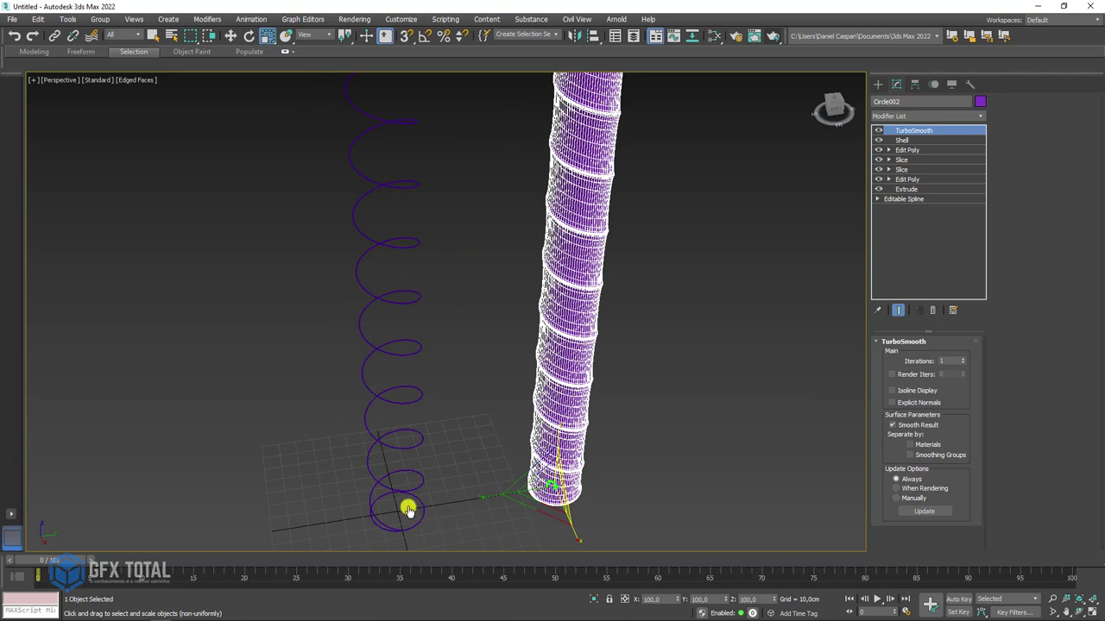
Step: Align the tube's X/Y/Z position to the spiral helix's pivot point
key(r)
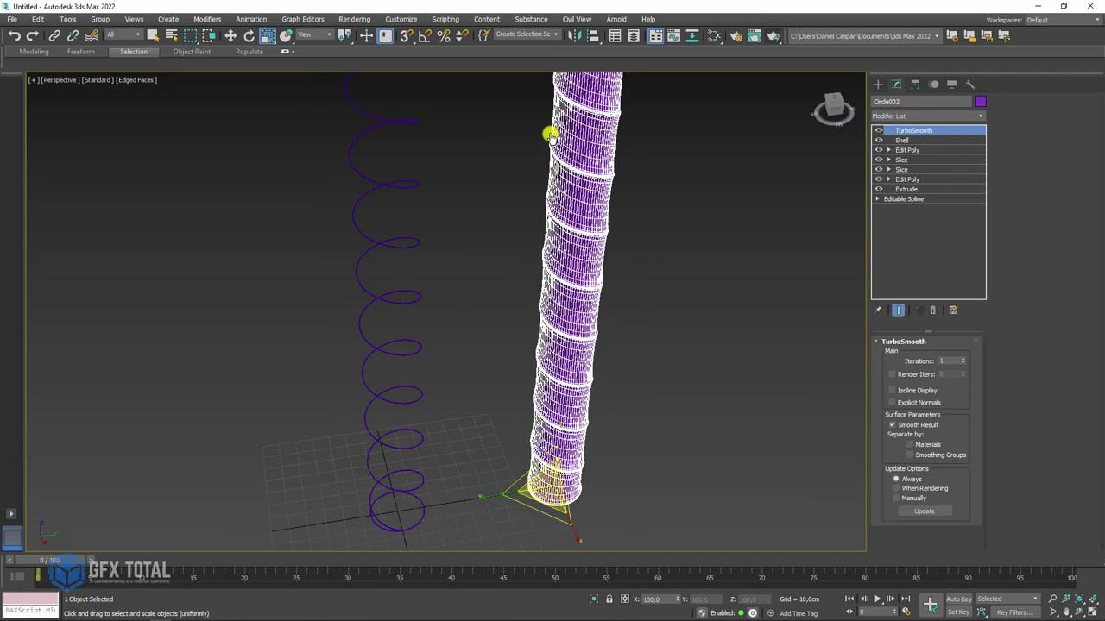
click(592, 35)
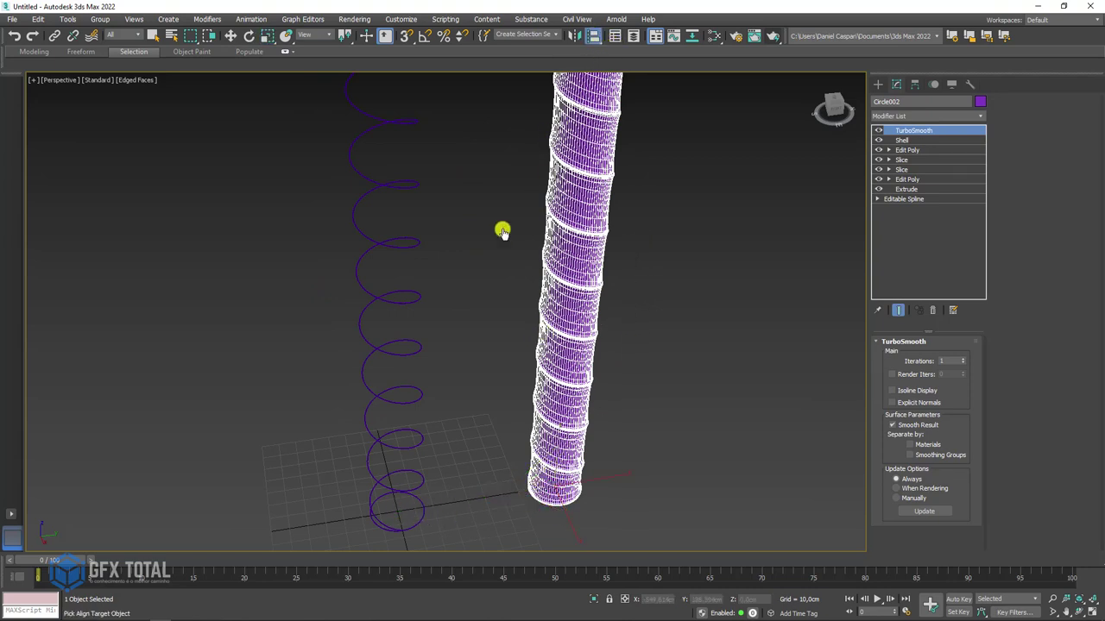
click(402, 192)
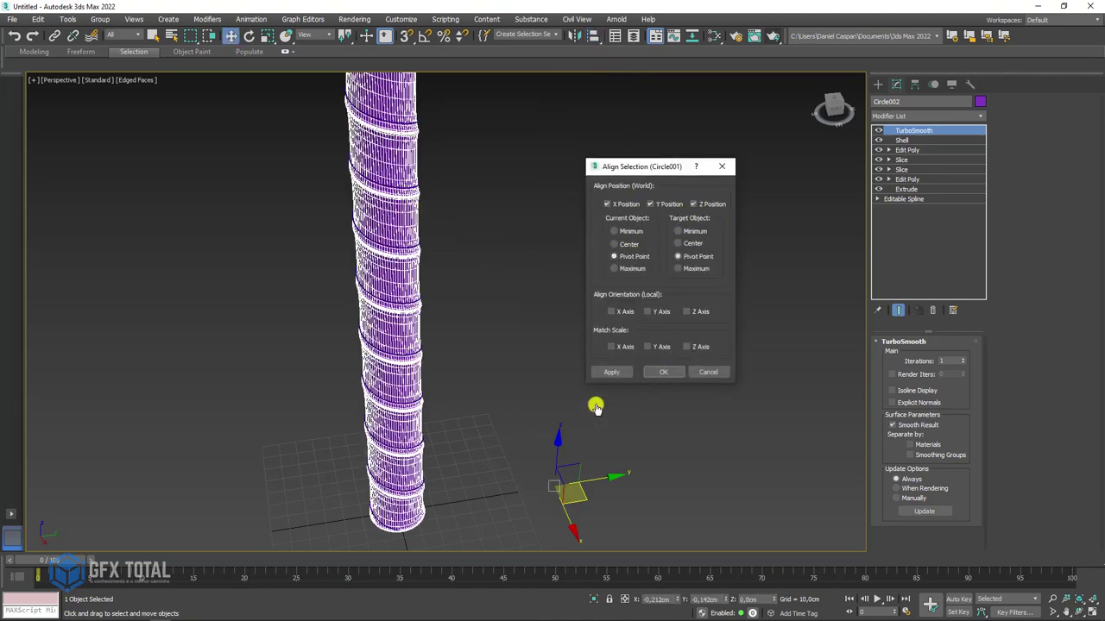
click(663, 372)
mouse_move(468, 483)
alt+middle_down()
mouse_move(447, 424)
mouse_move(584, 387)
mouse_move(662, 394)
mouse_move(604, 390)
alt+middle_up()
scroll(540, 389, up, 5)
scroll(550, 384, up, 2)
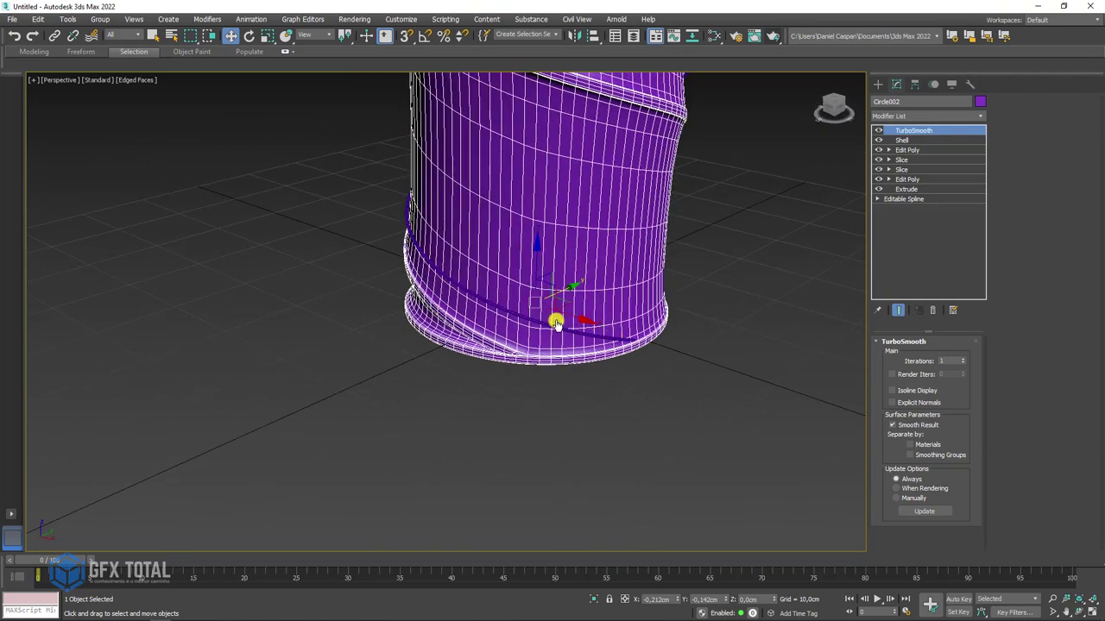
Step: Rotate the tube about 49° around its Z axis
key(e)
drag(549, 327, 606, 328)
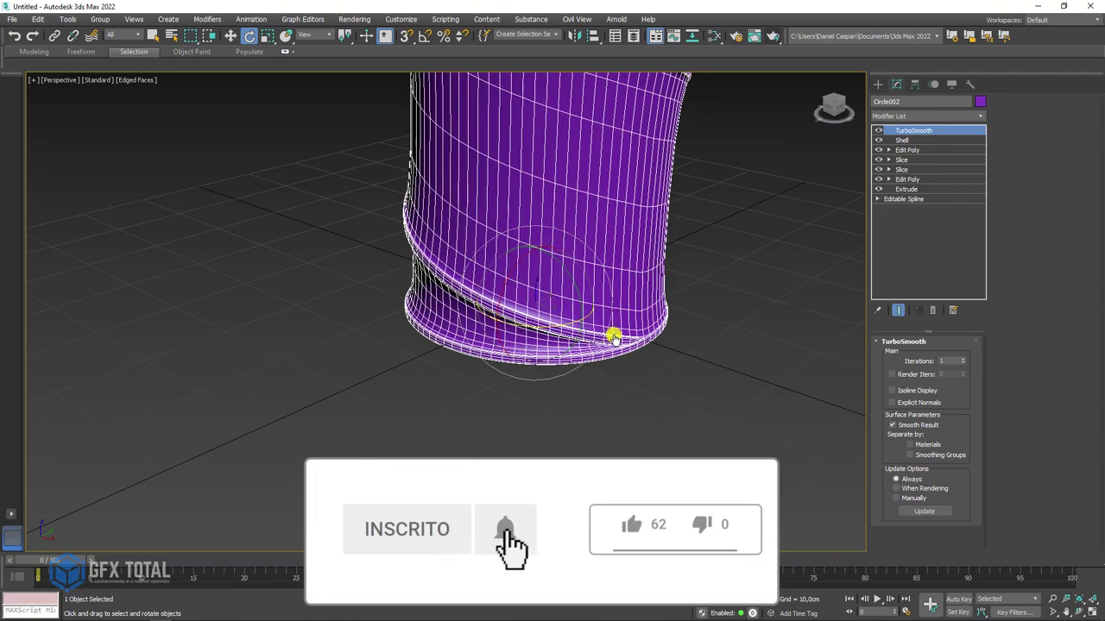
mouse_move(610, 322)
alt+middle_down()
mouse_move(575, 247)
mouse_move(609, 264)
mouse_move(631, 313)
mouse_move(670, 338)
alt+middle_up()
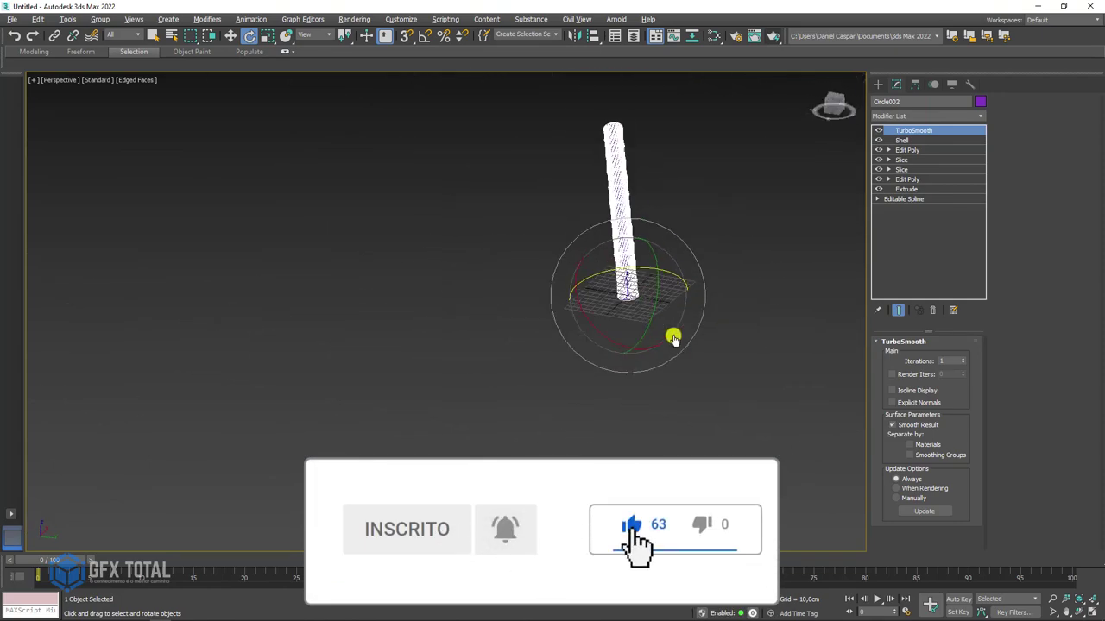
mouse_move(651, 100)
alt+middle_down()
mouse_move(638, 202)
mouse_move(560, 247)
mouse_move(590, 221)
alt+middle_up()
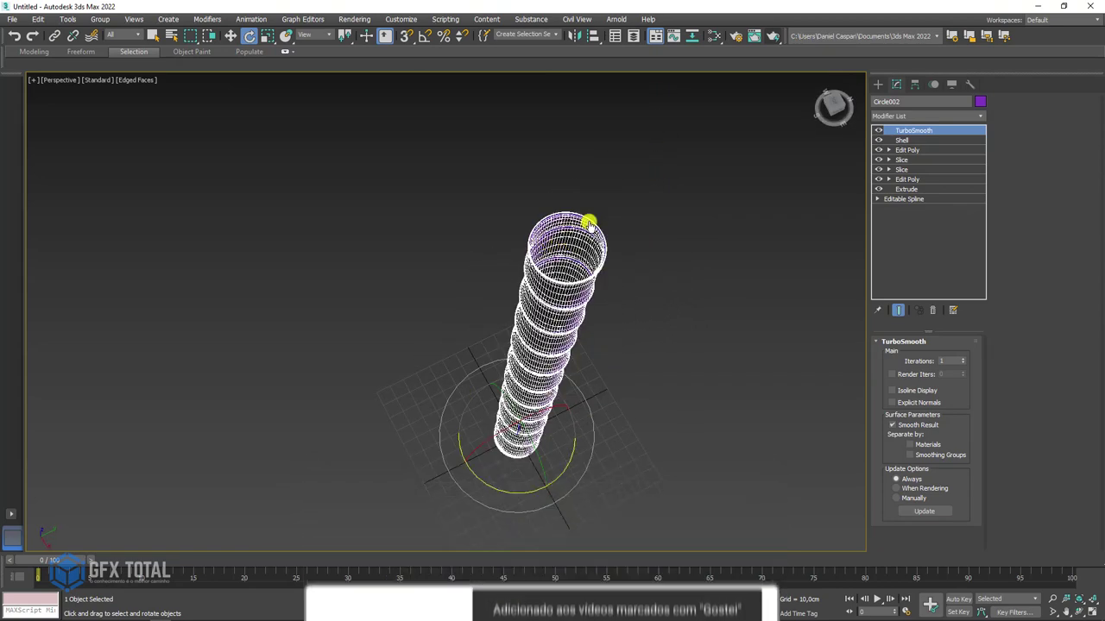
scroll(589, 233, up, 4)
key(F4)
scroll(558, 251, up, 4)
scroll(574, 226, down, 2)
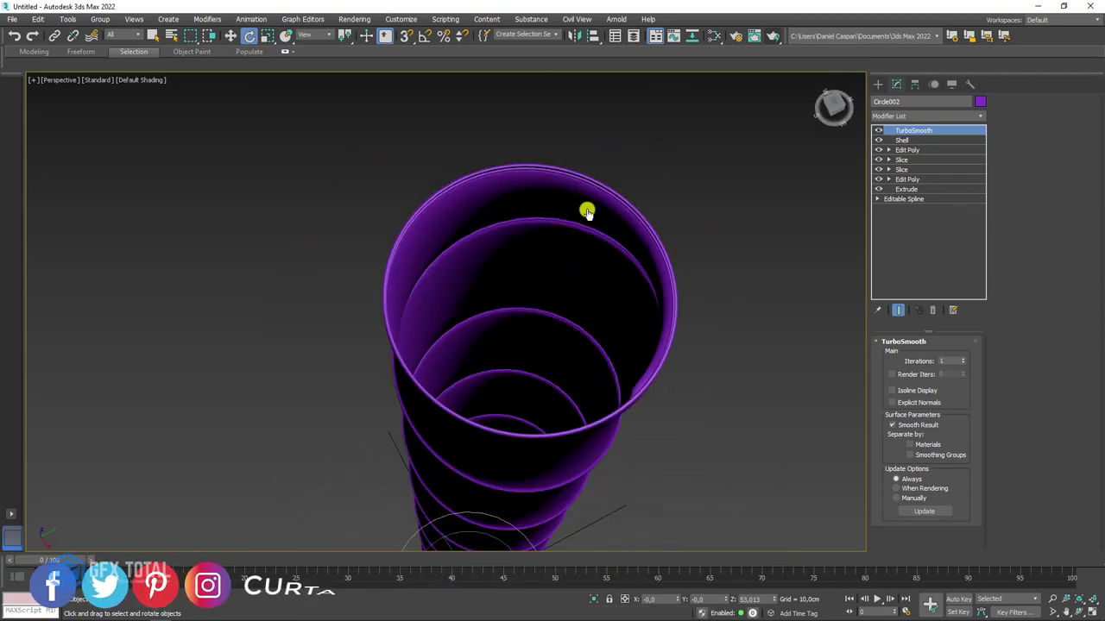
scroll(597, 199, up, 4)
Step: Colour the Circle001 spiral spline green
click(613, 190)
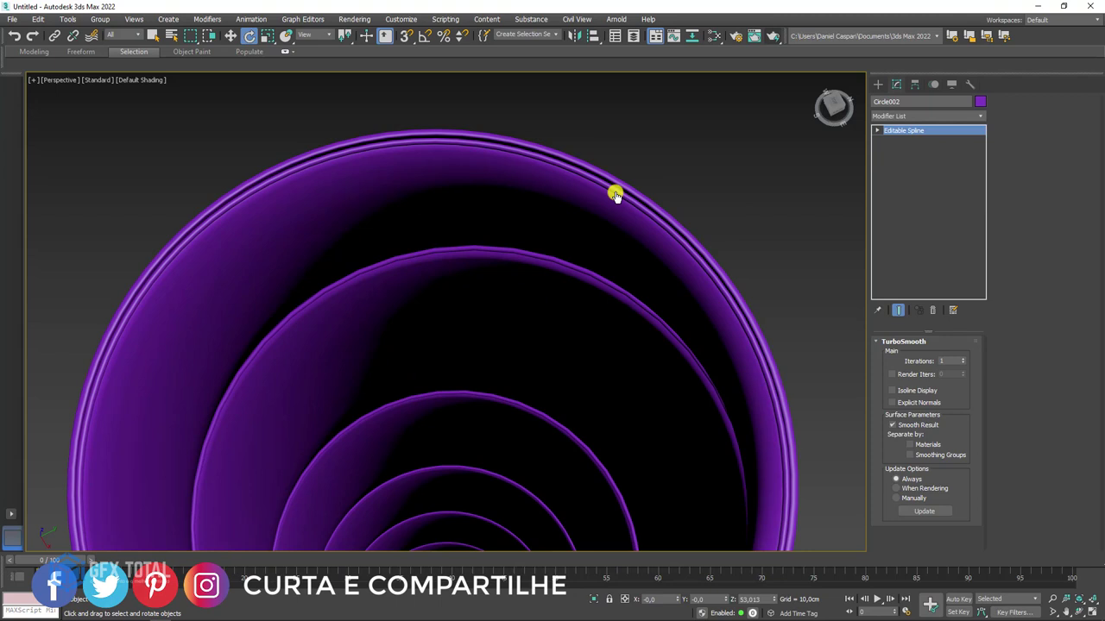
click(976, 104)
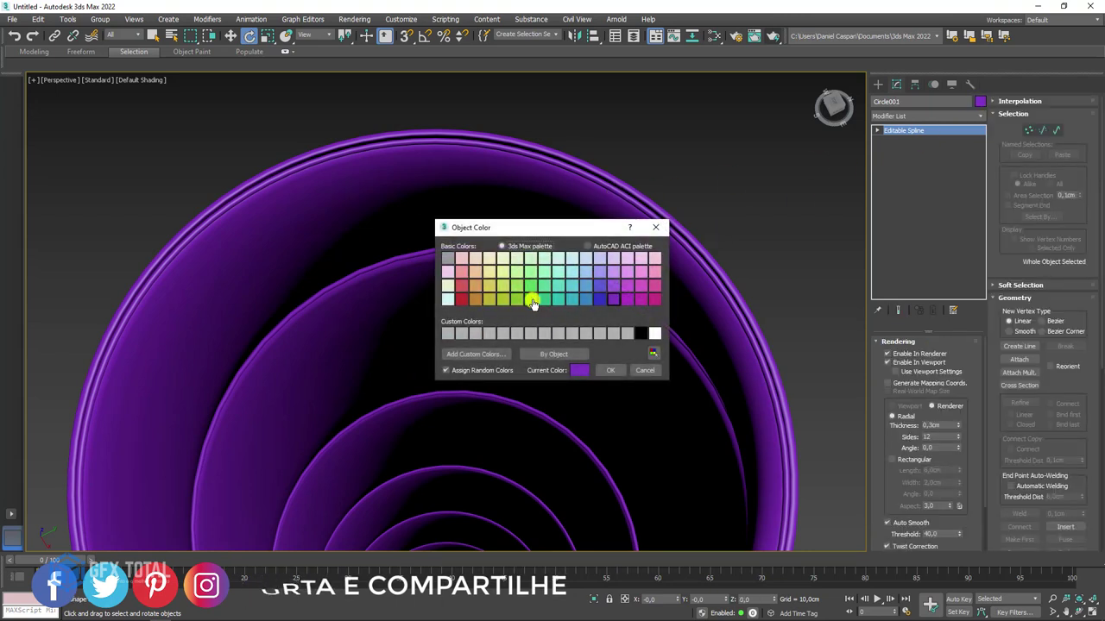
click(529, 300)
click(611, 370)
Step: Raise the spline's render thickness to 0.31 cm
mouse_move(624, 284)
alt+middle_down()
mouse_move(624, 319)
mouse_move(631, 236)
alt+middle_up()
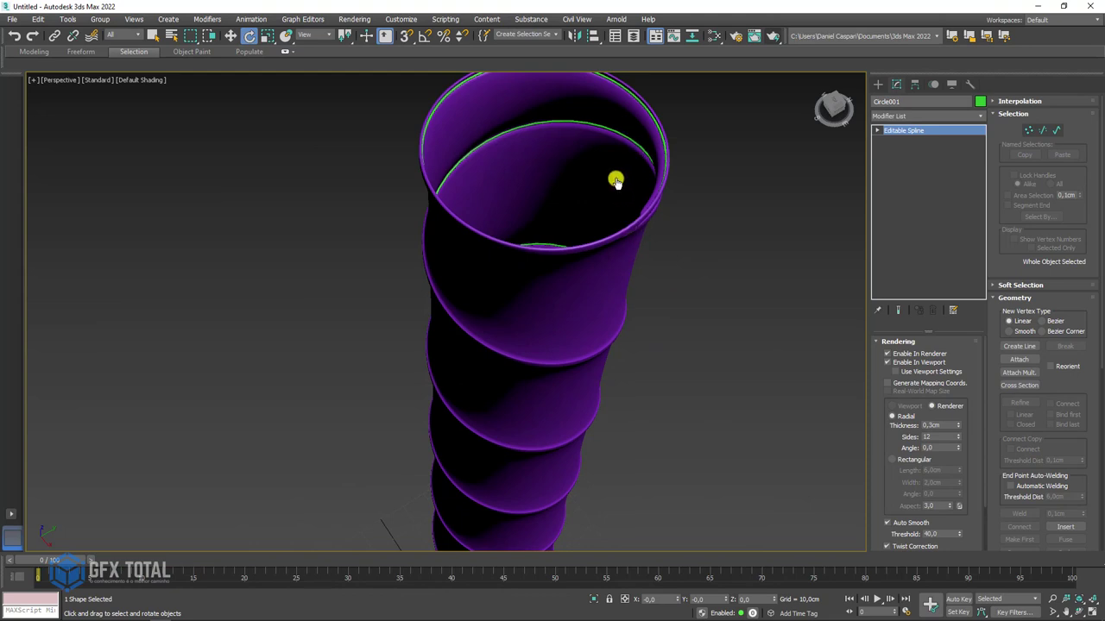
scroll(615, 181, up, 5)
key(F4)
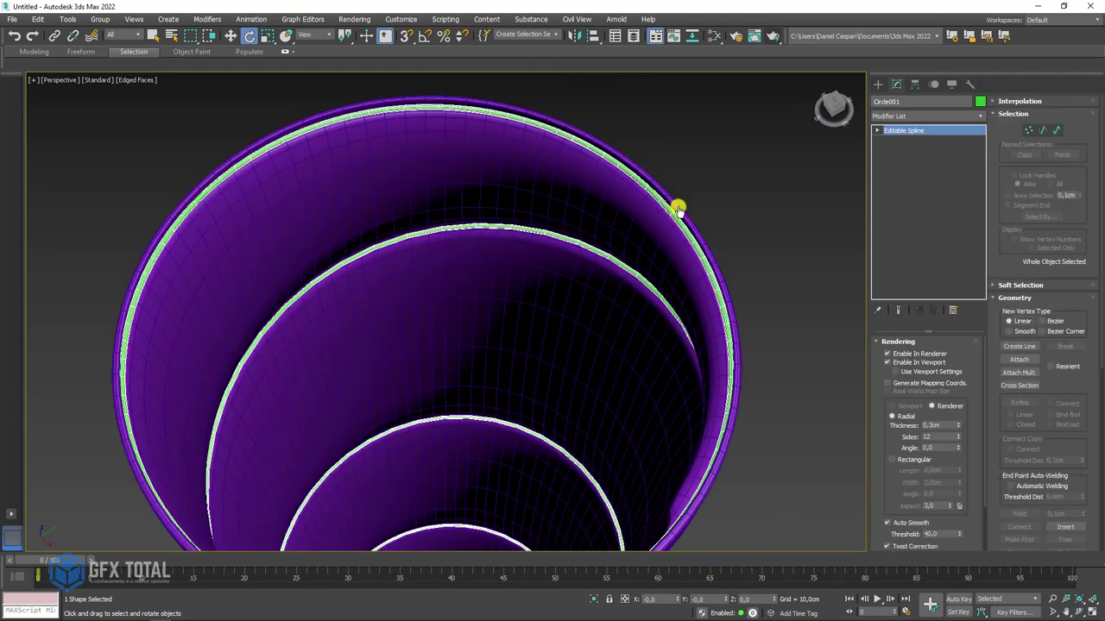
click(958, 423)
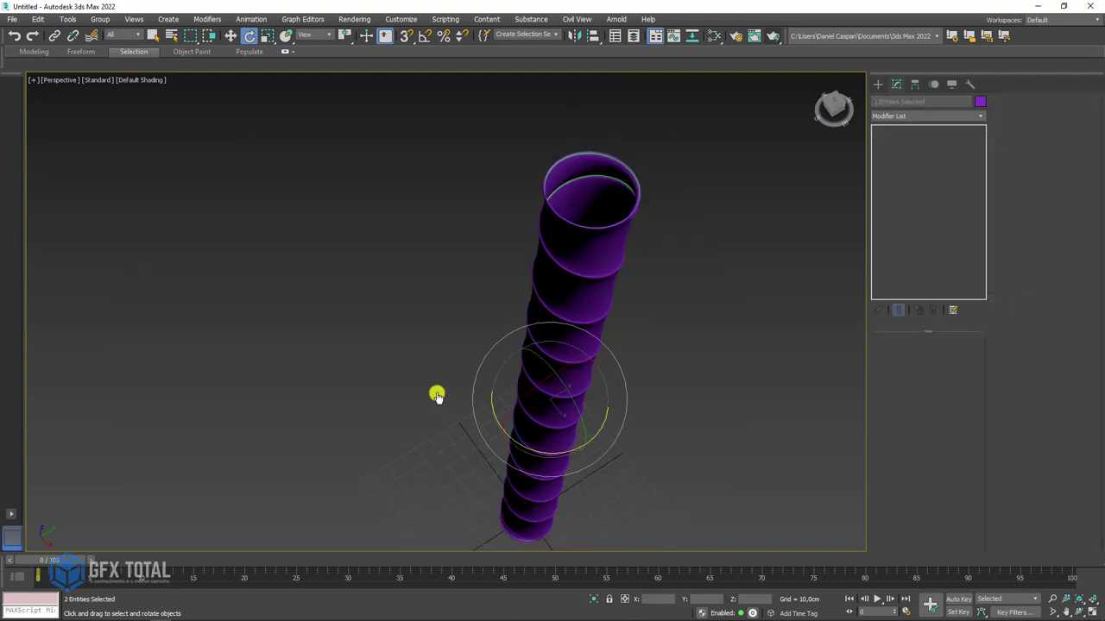
scroll(622, 177, up, 5)
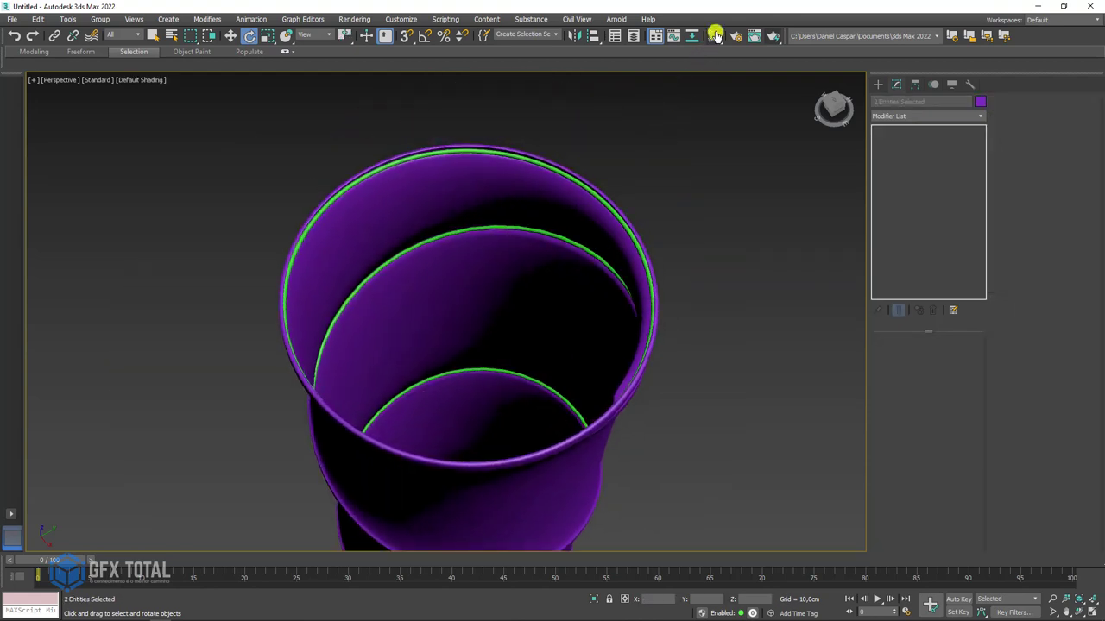
Step: Add a VRayMtl node (Material #25) in the Slate Material Editor and turn on Edged Faces
click(714, 35)
middle_drag(479, 202, 276, 204)
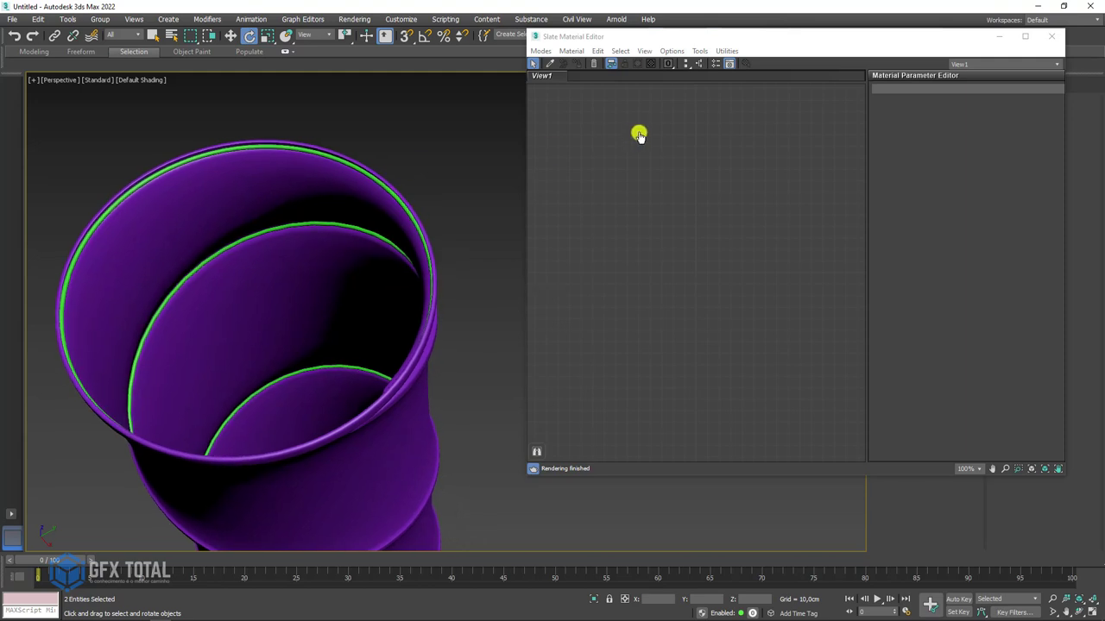
drag(690, 40, 678, 86)
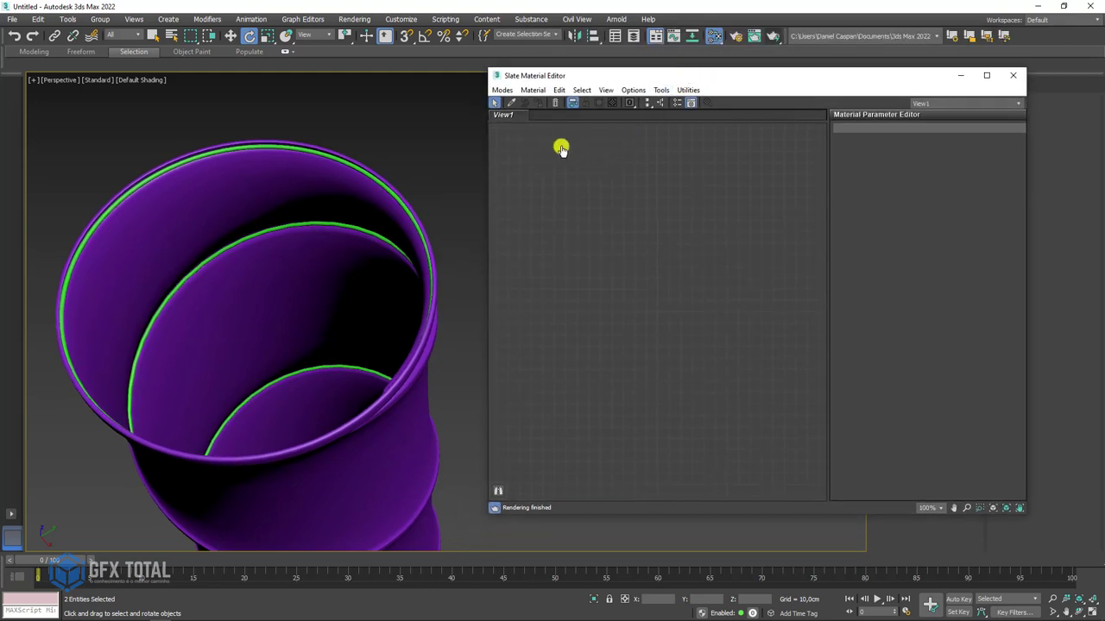
right_click(547, 166)
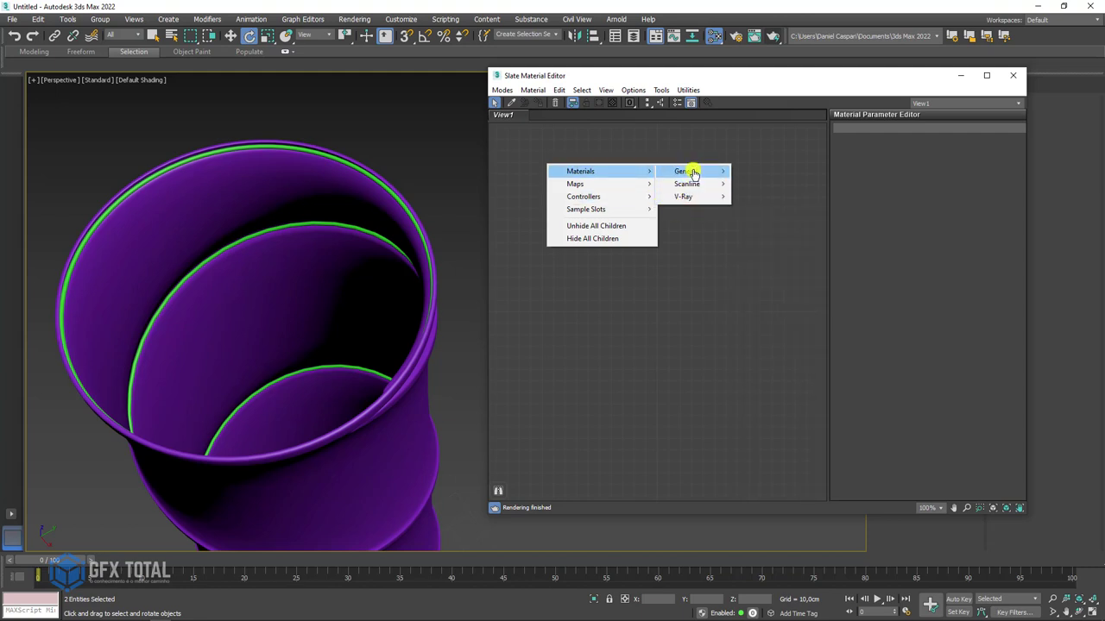
mouse_move(682, 196)
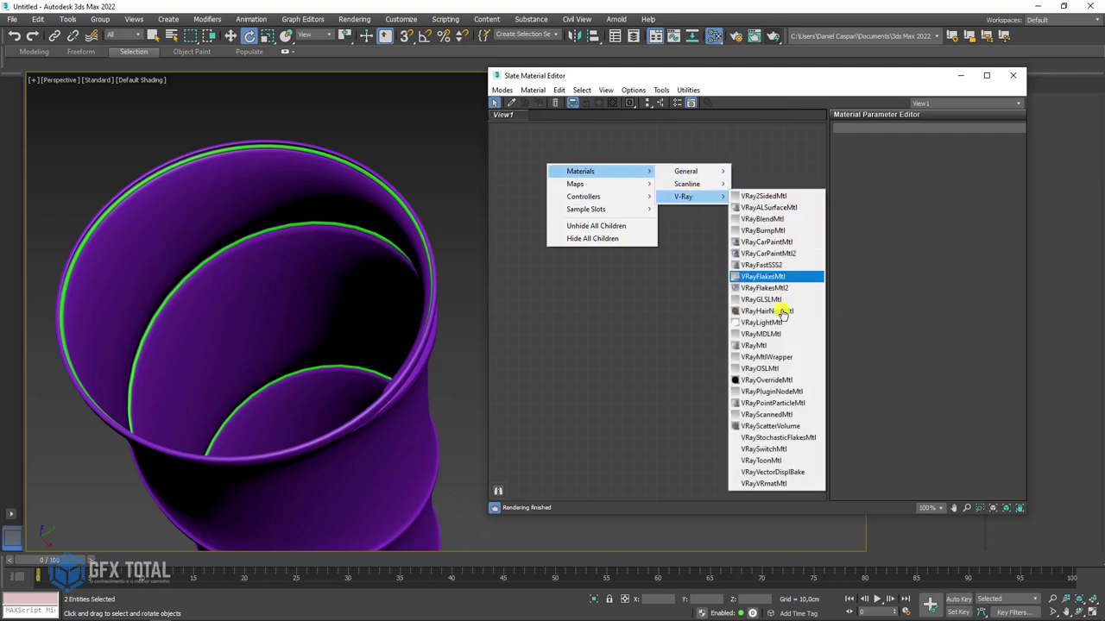
click(754, 345)
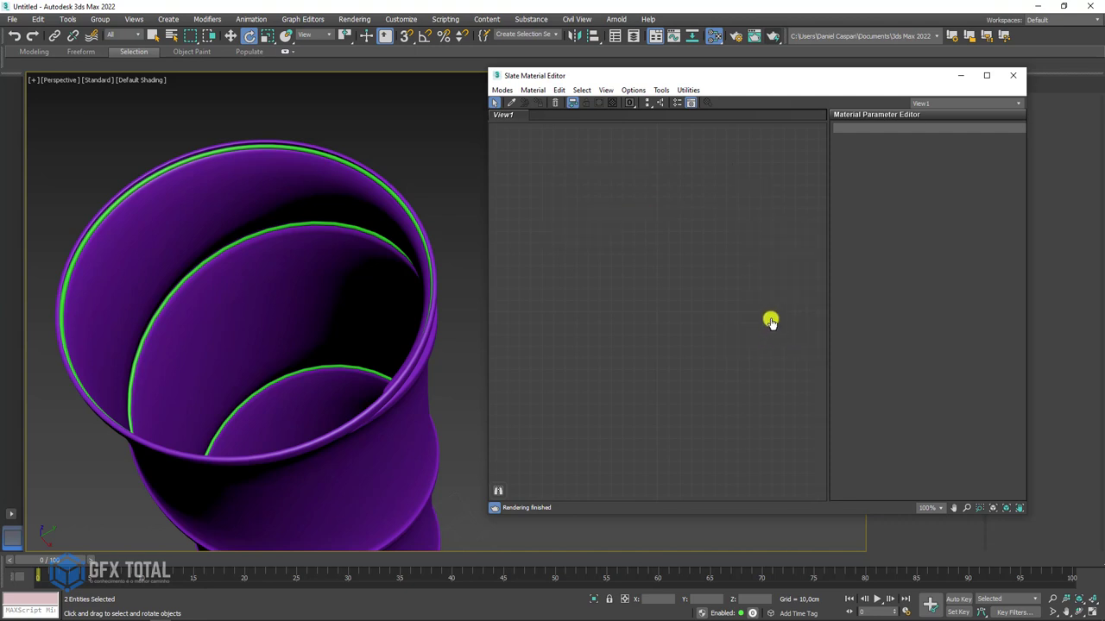
drag(569, 176, 700, 223)
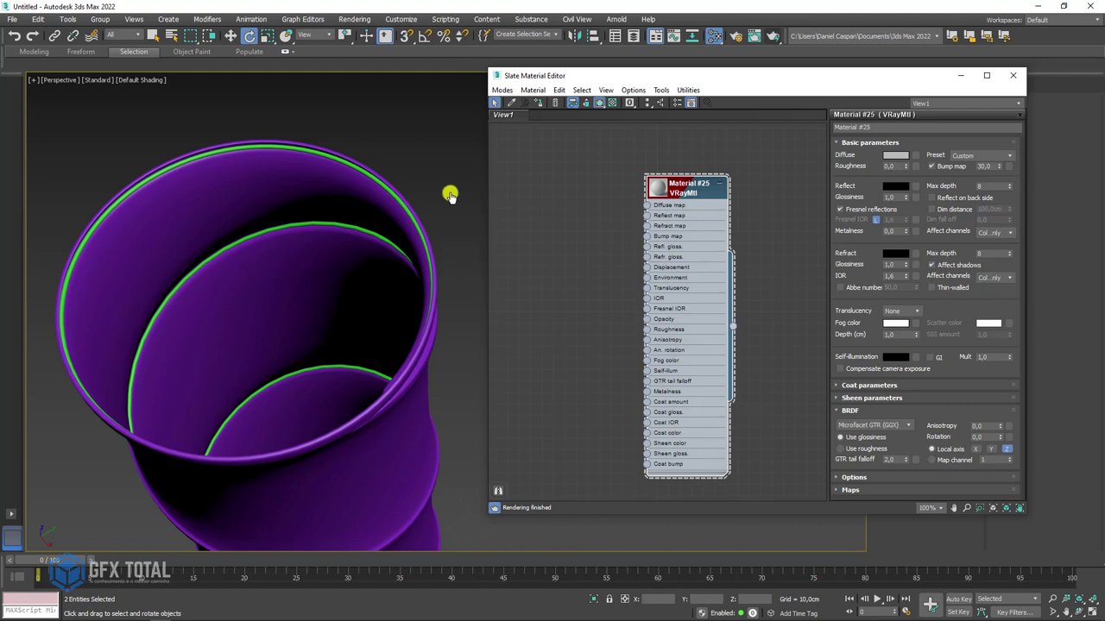
key(F4)
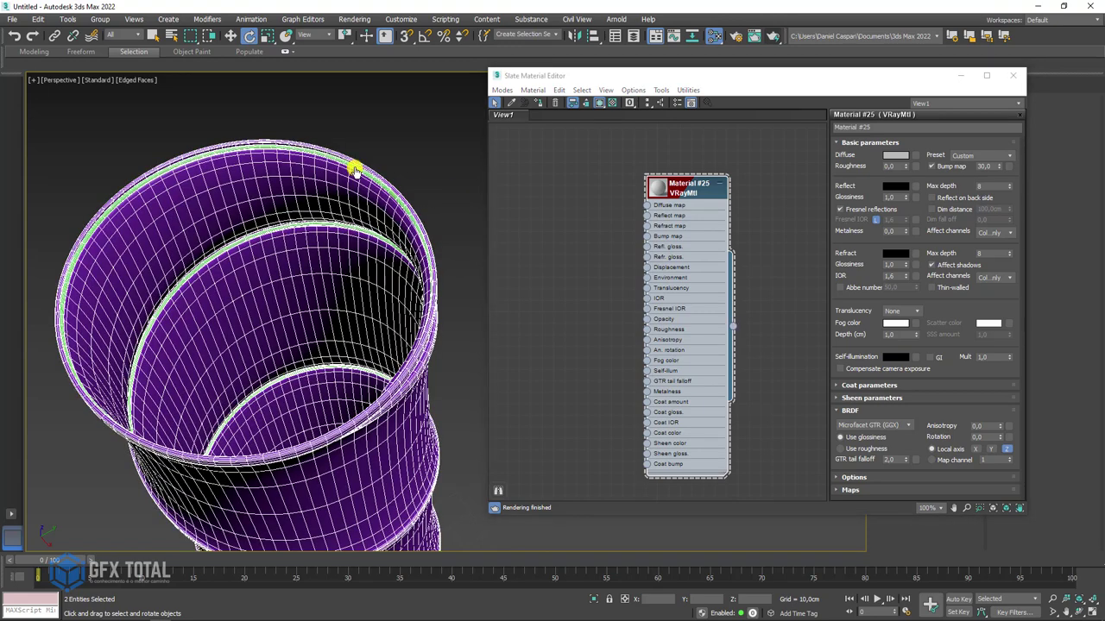
Step: Rename Material #25 to Mola, clone it as Túnel, and wire Túnel onto the tube
click(353, 170)
drag(832, 76, 771, 180)
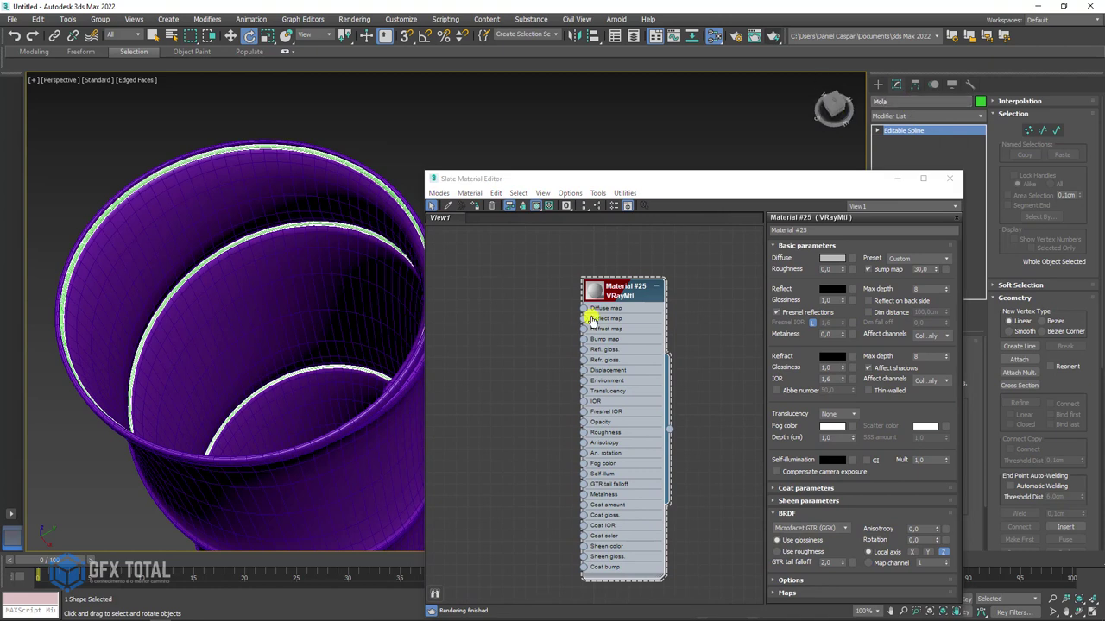
click(616, 294)
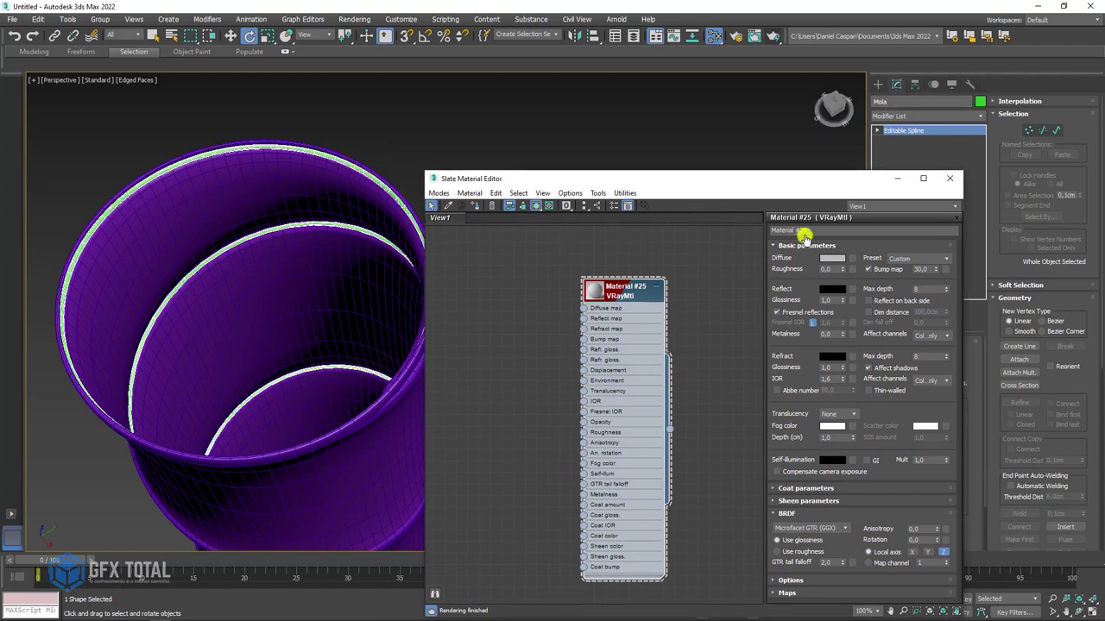
click(790, 231)
text(Mola)
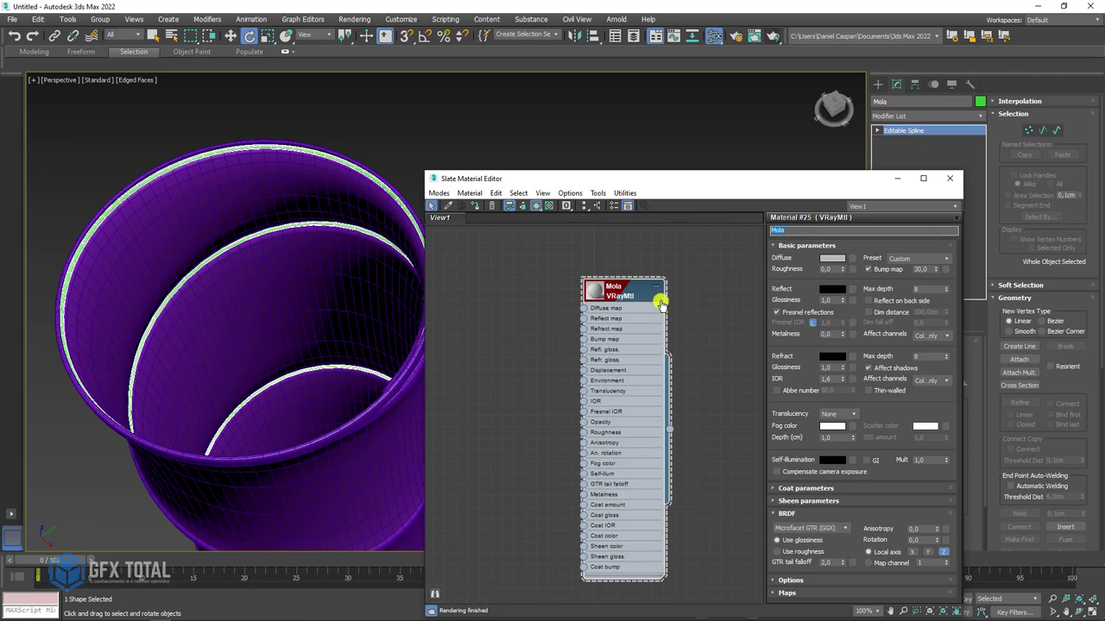
mouse_move(603, 291)
mouse_down()
mouse_move(489, 289)
mouse_move(606, 288)
mouse_move(635, 277)
mouse_up()
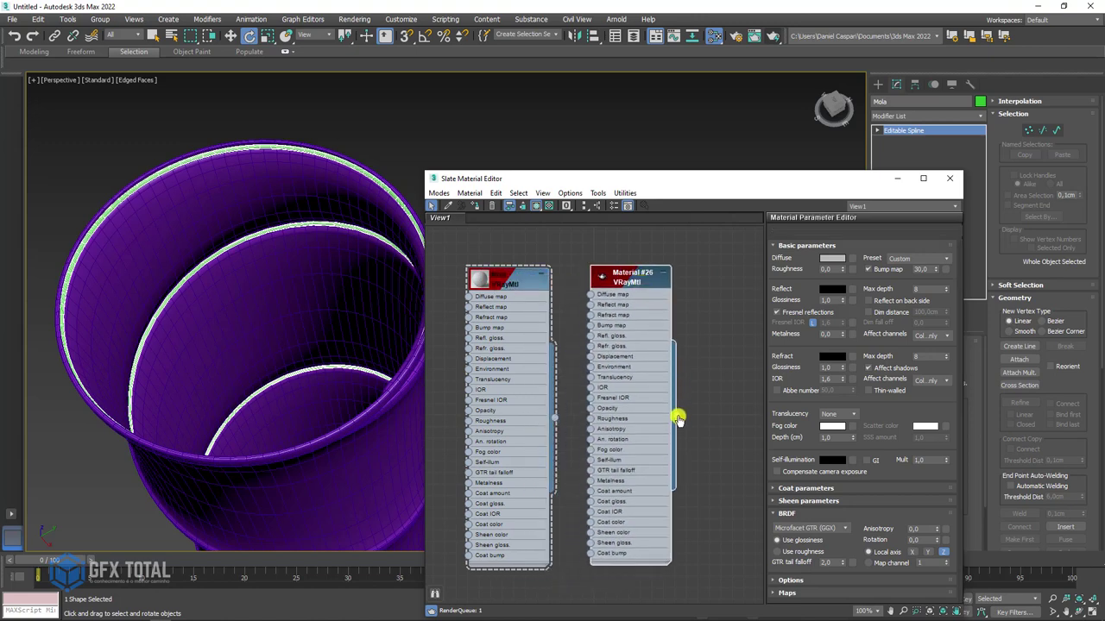
drag(678, 419, 357, 320)
text(Túnel)
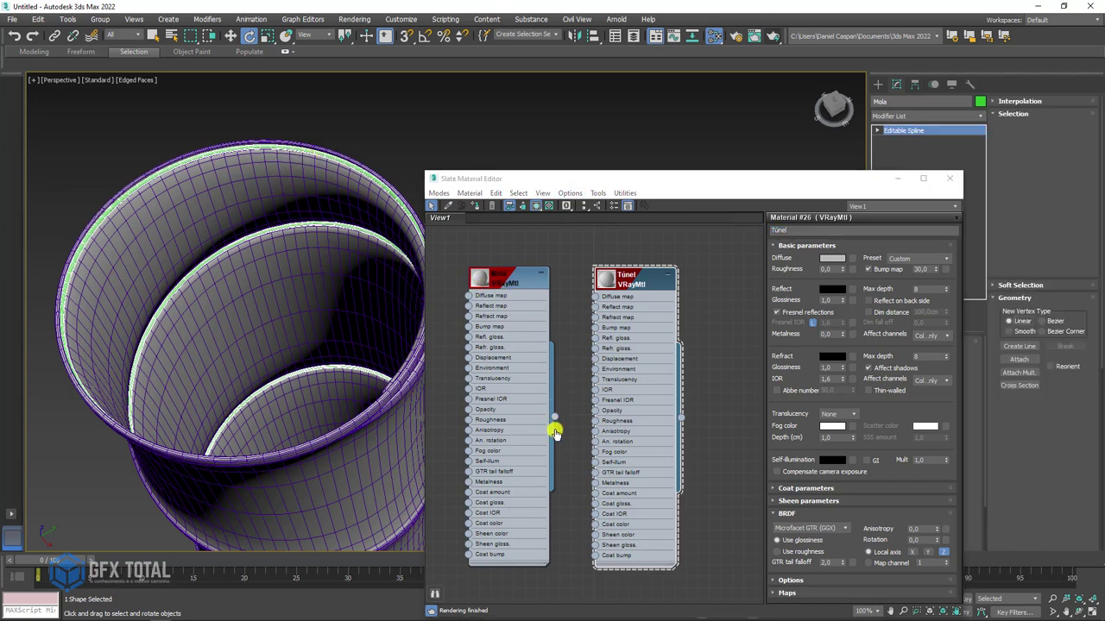
Step: Assign the Mola material to the selected spring spline, then reselect the tube
right_click(516, 283)
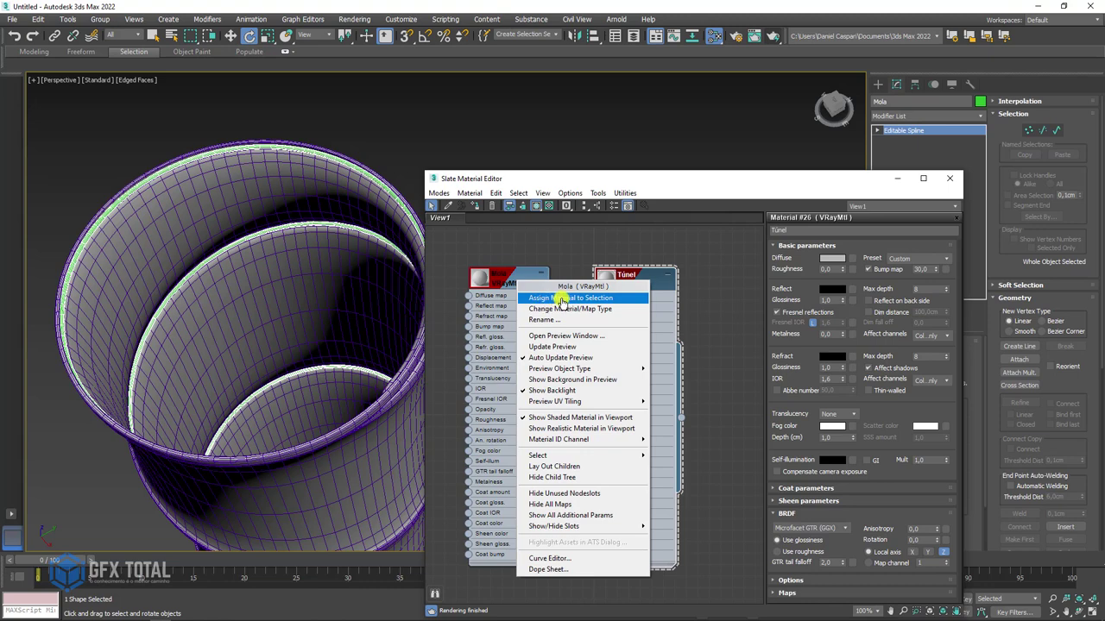
click(567, 300)
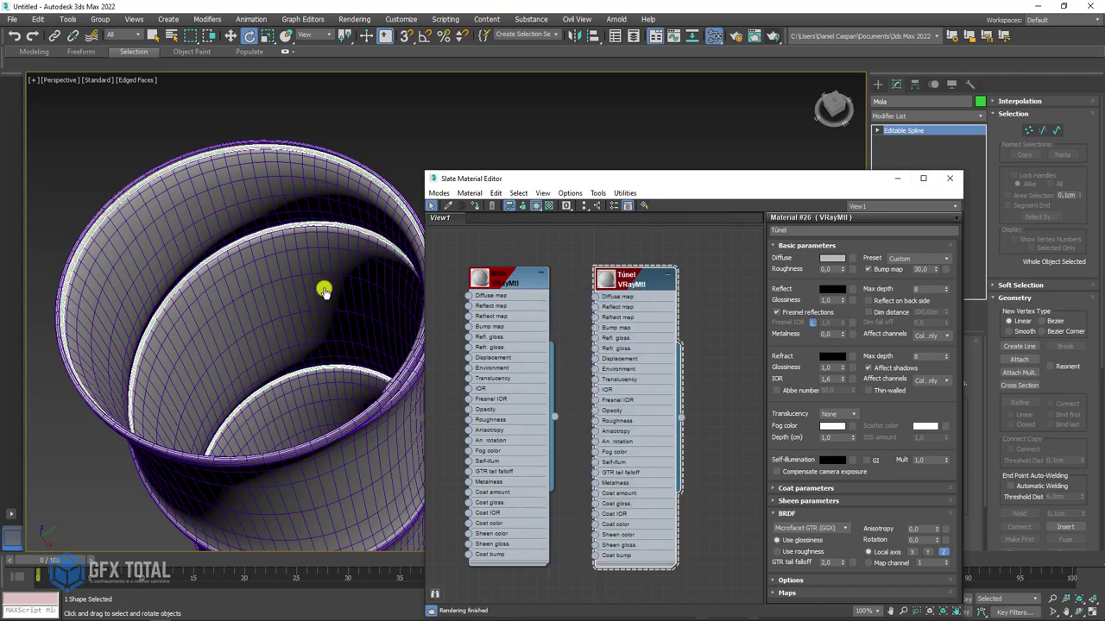
click(324, 291)
scroll(370, 308, down, 5)
mouse_move(370, 308)
alt+middle_down()
mouse_move(452, 251)
mouse_move(633, 237)
mouse_move(609, 250)
mouse_move(567, 244)
mouse_move(480, 202)
alt+middle_up()
Step: Add an Edit Poly modifier on top of the tube's stack
scroll(517, 216, up, 5)
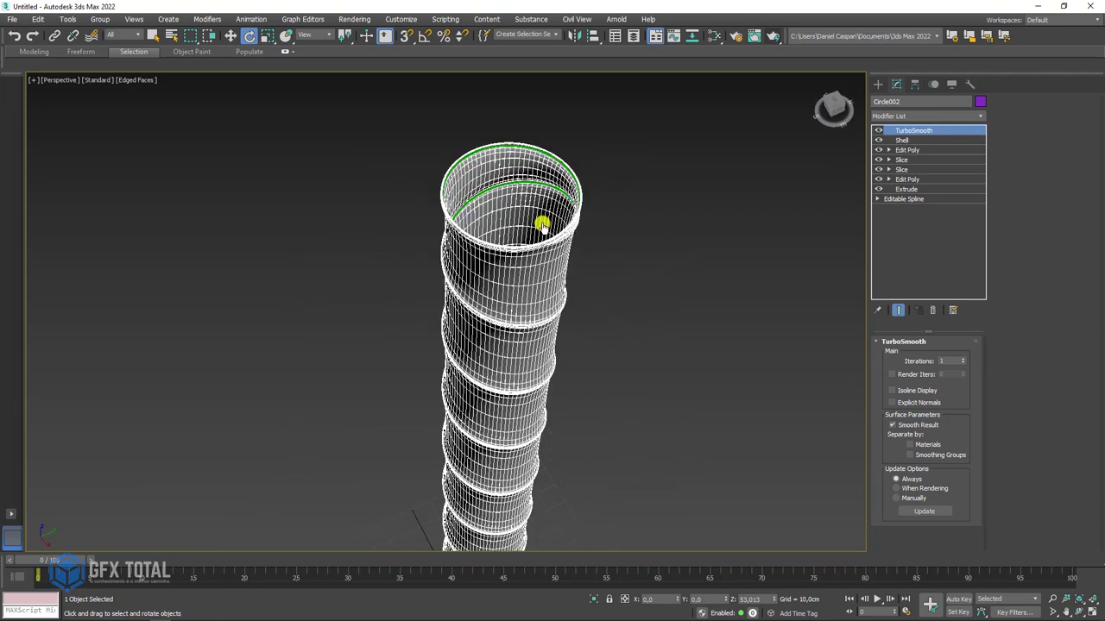
scroll(540, 224, up, 2)
click(877, 131)
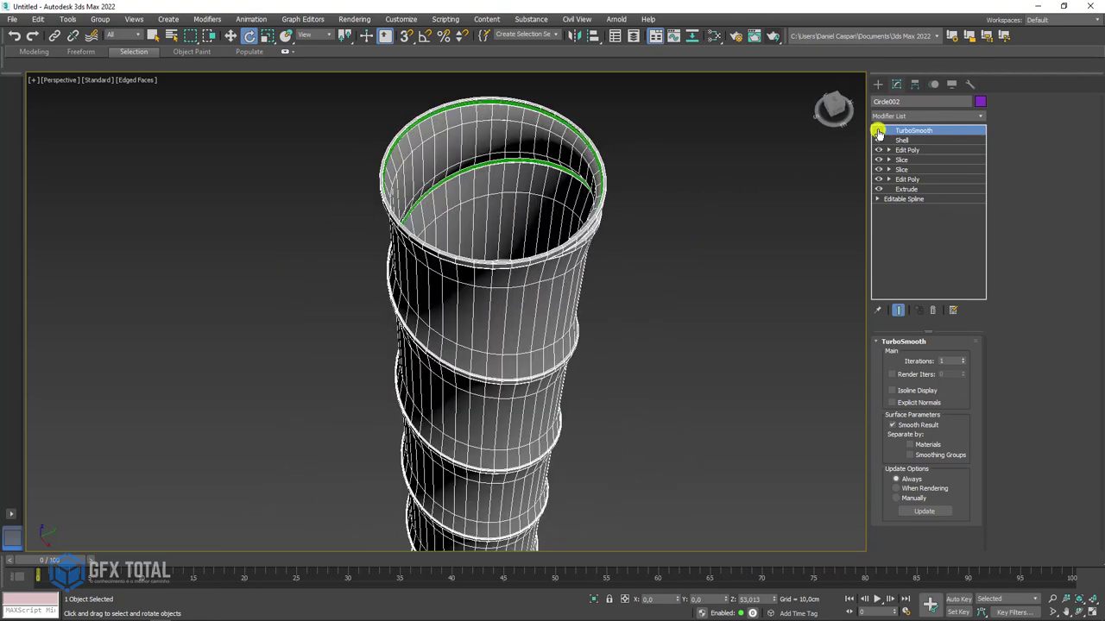
click(878, 130)
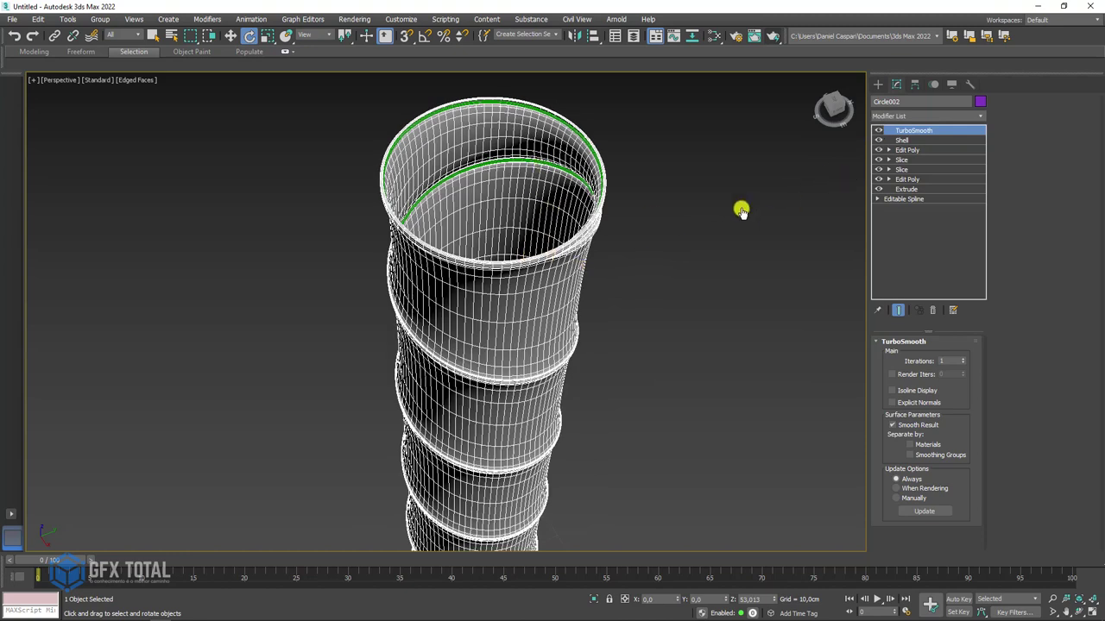
click(981, 118)
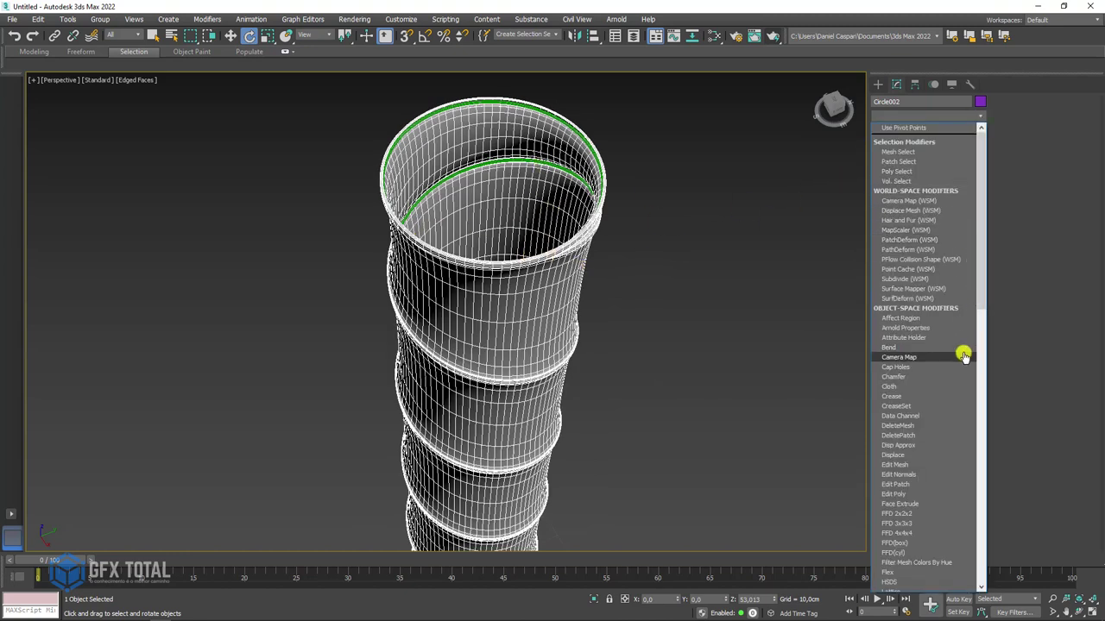
click(902, 495)
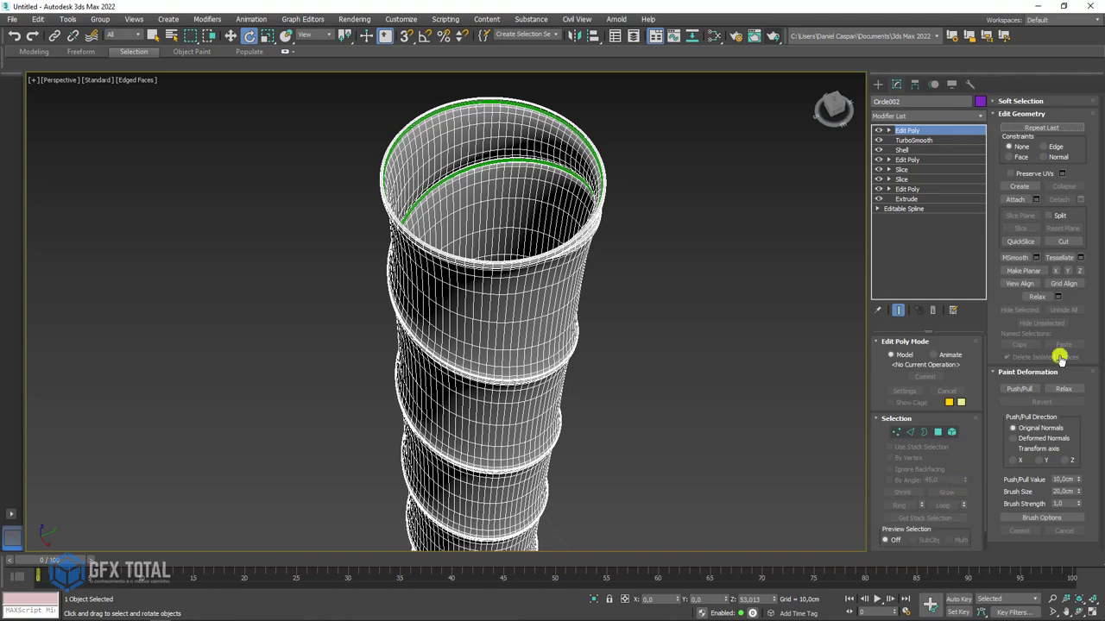
Step: Attach the spring rim to the tube, matching material IDs to materials
click(1015, 199)
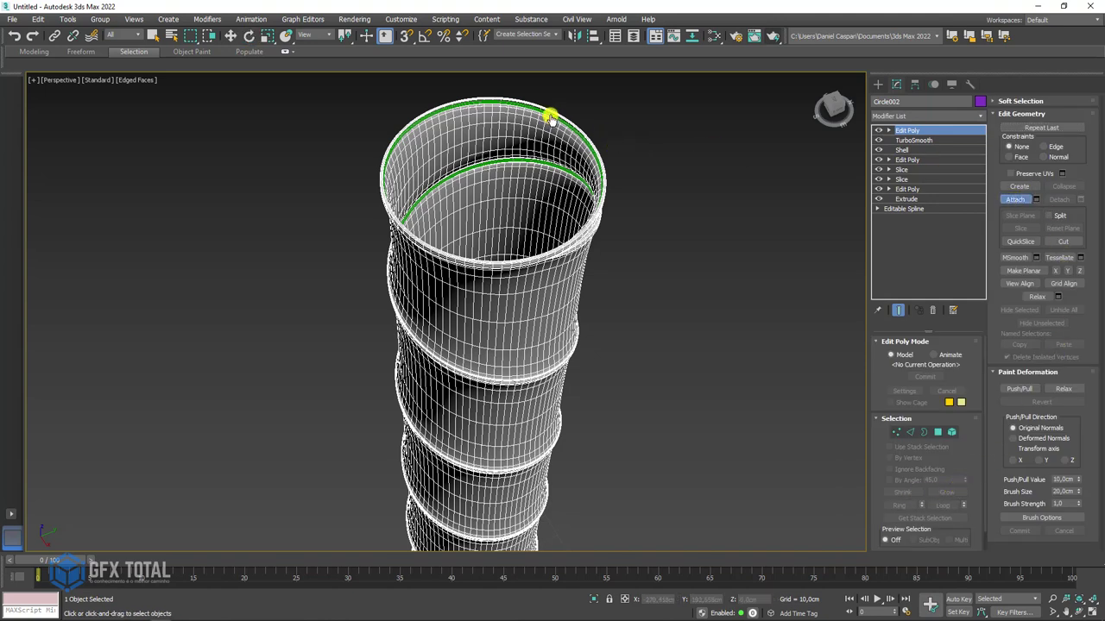
click(550, 116)
drag(466, 278, 626, 152)
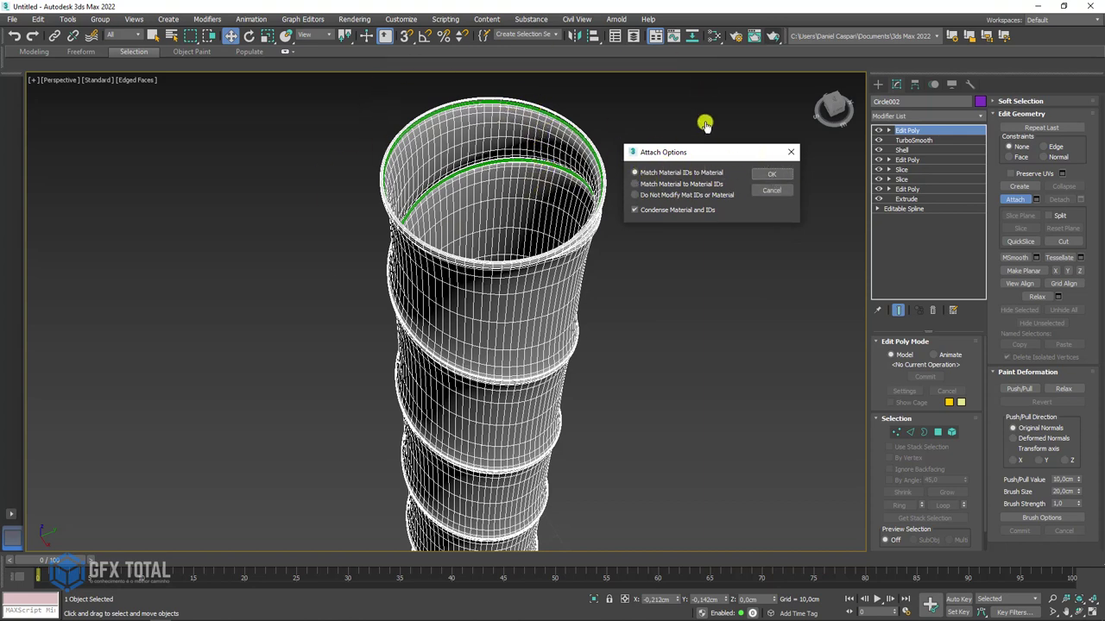
drag(704, 155, 692, 125)
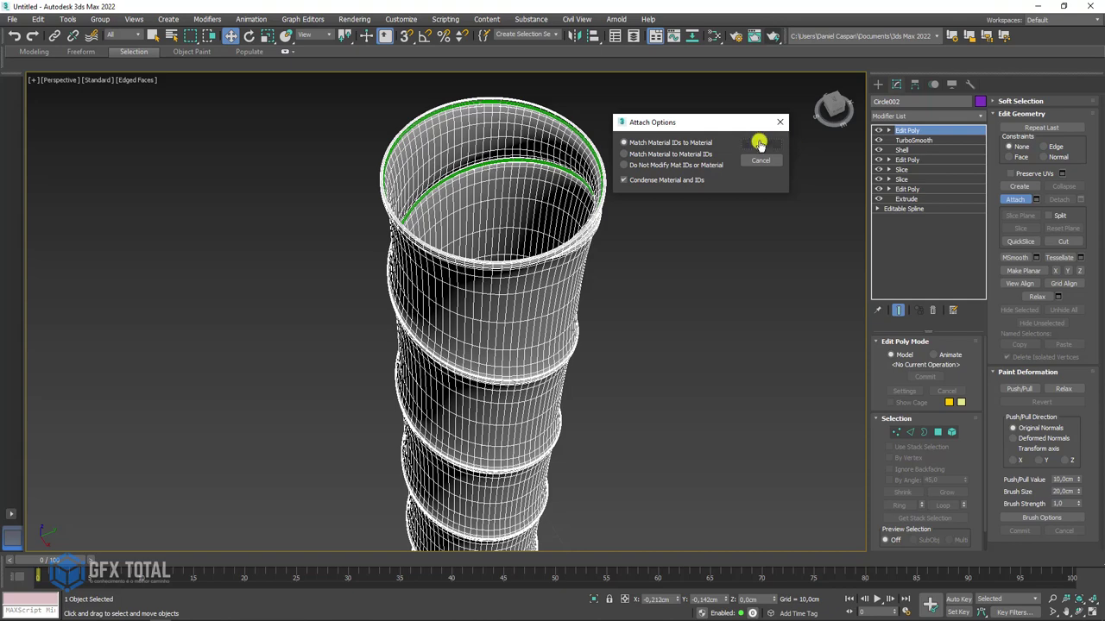
click(760, 144)
scroll(558, 87, up, 4)
Step: Clear the old nodes from the Slate editor and load the tube's multi/sub-object material
alt+middle_drag(558, 87, 602, 148)
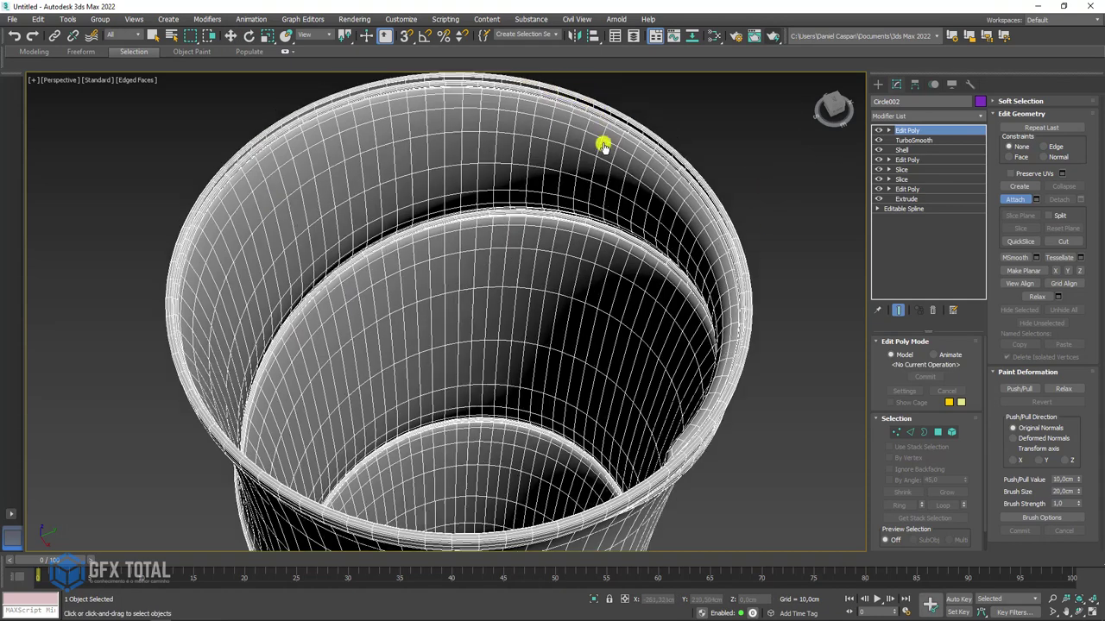
click(711, 37)
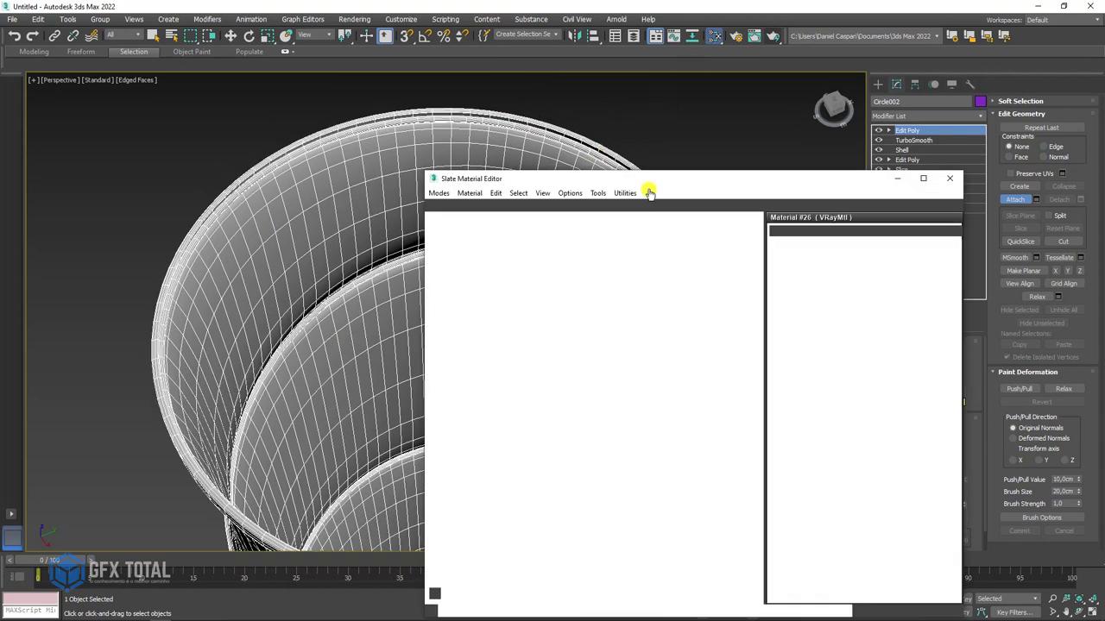
drag(669, 183, 892, 154)
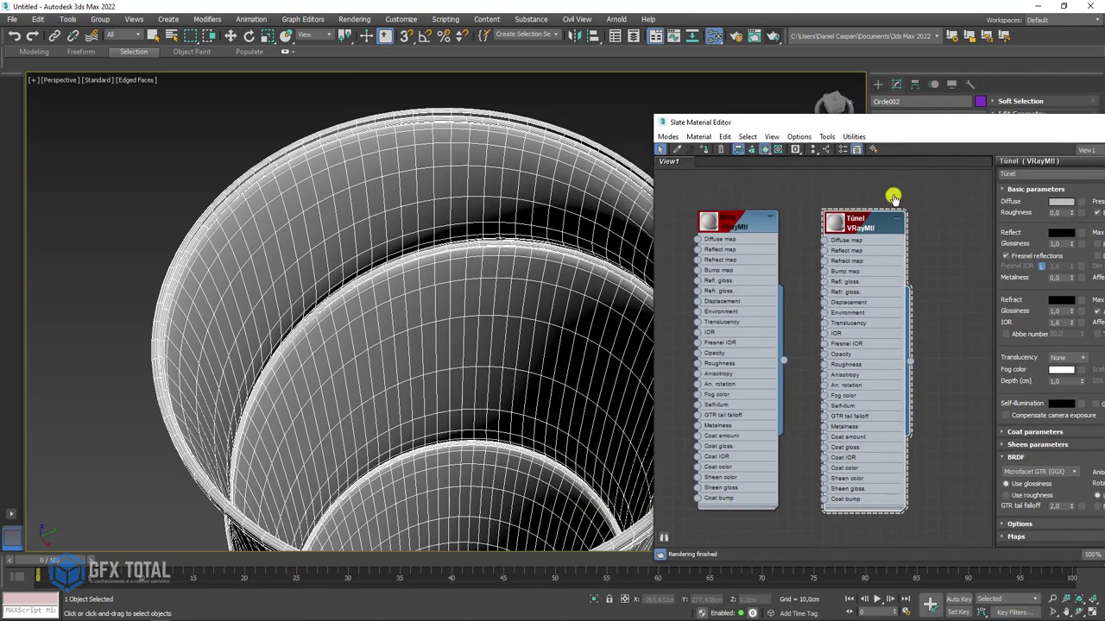
drag(893, 196, 716, 284)
click(720, 148)
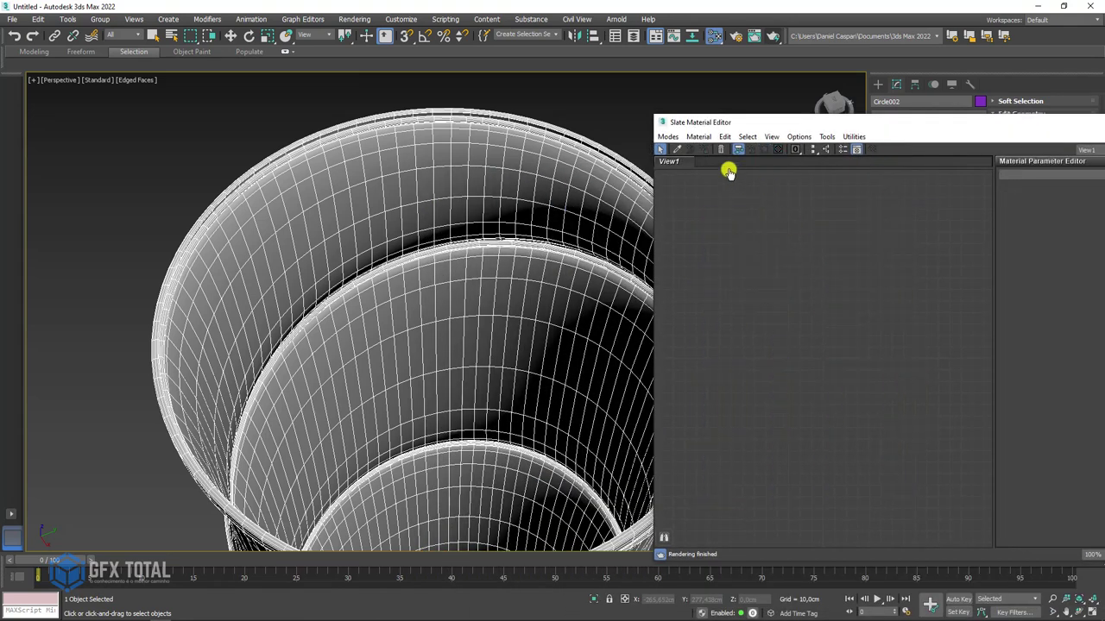
click(548, 169)
scroll(897, 338, up, 2)
scroll(890, 339, up, 2)
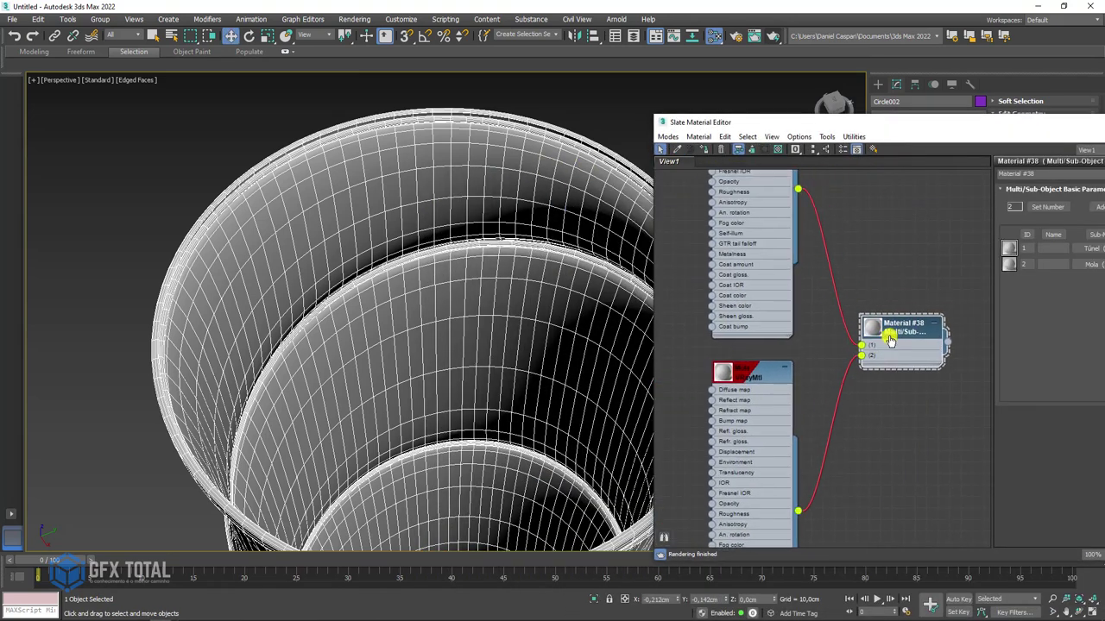
middle_drag(847, 247, 802, 432)
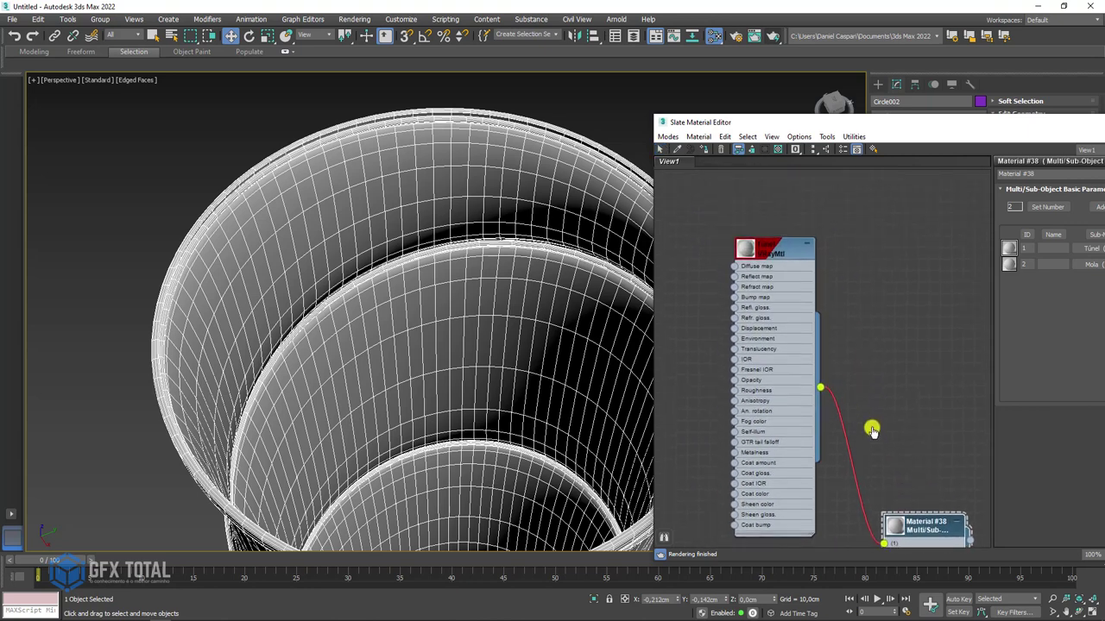
Step: Set the Túnel material's diffuse colour to blue
click(781, 250)
double_click(769, 250)
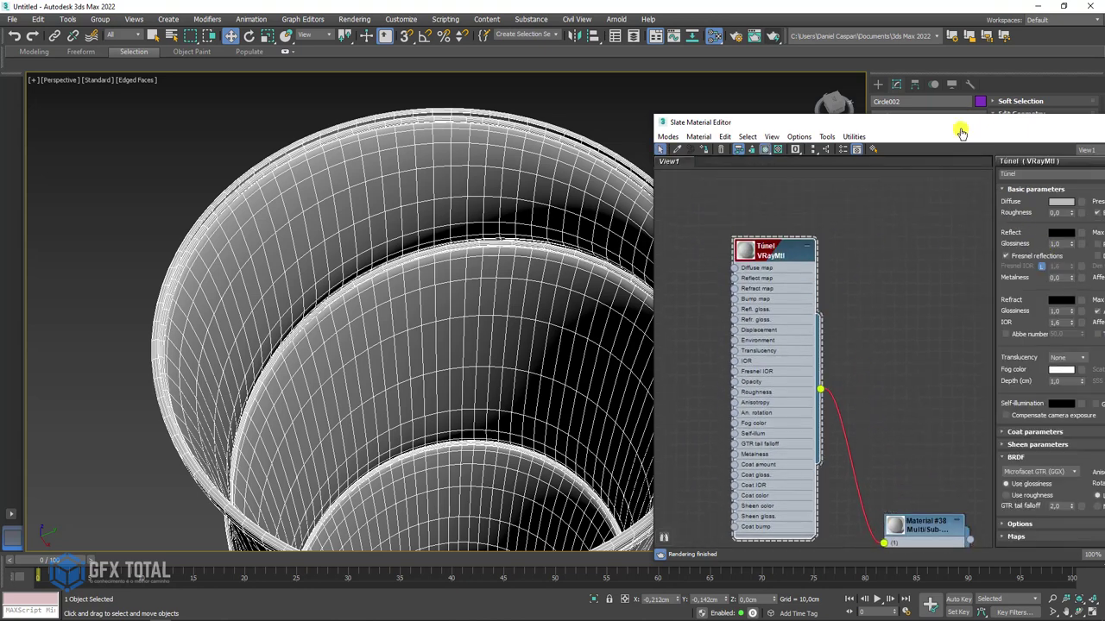
drag(960, 132, 792, 85)
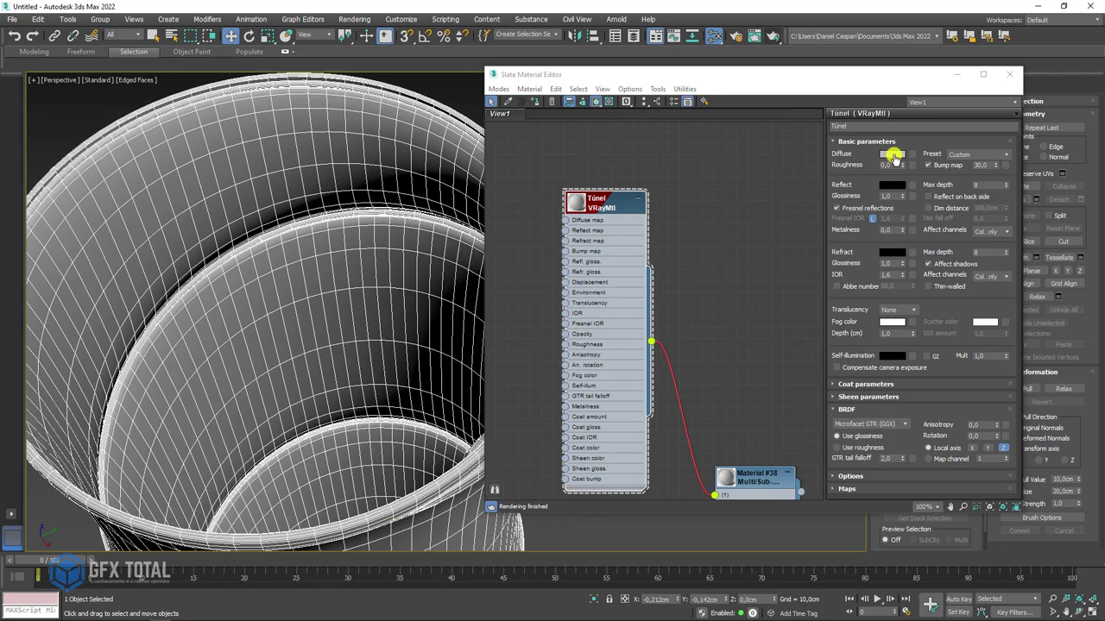
click(893, 156)
drag(402, 112, 461, 127)
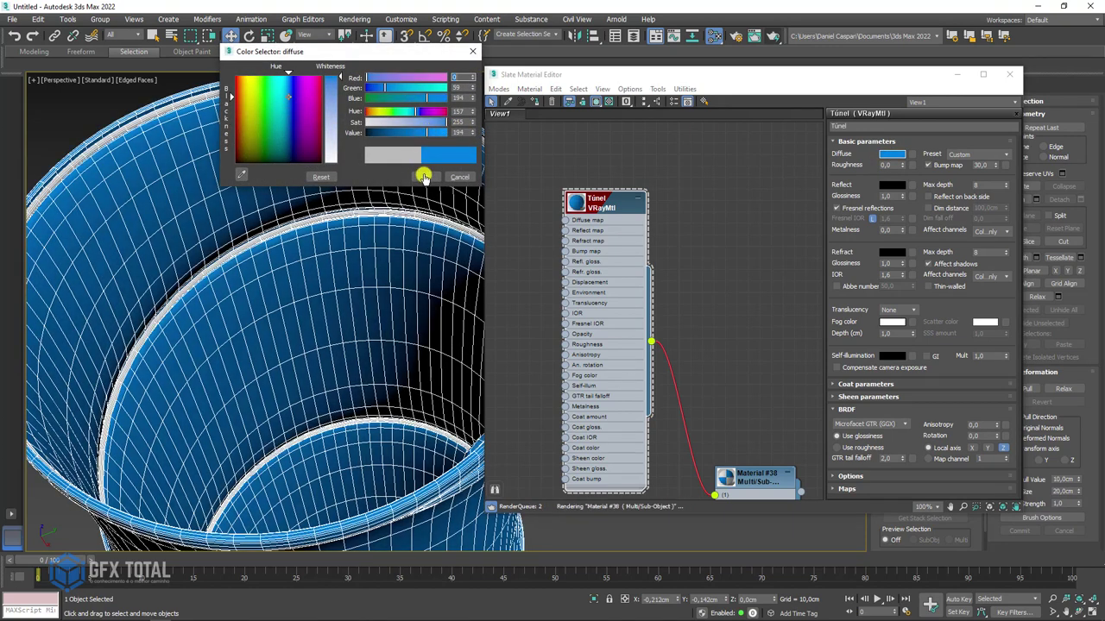
click(425, 176)
scroll(670, 316, down, 3)
scroll(638, 356, down, 2)
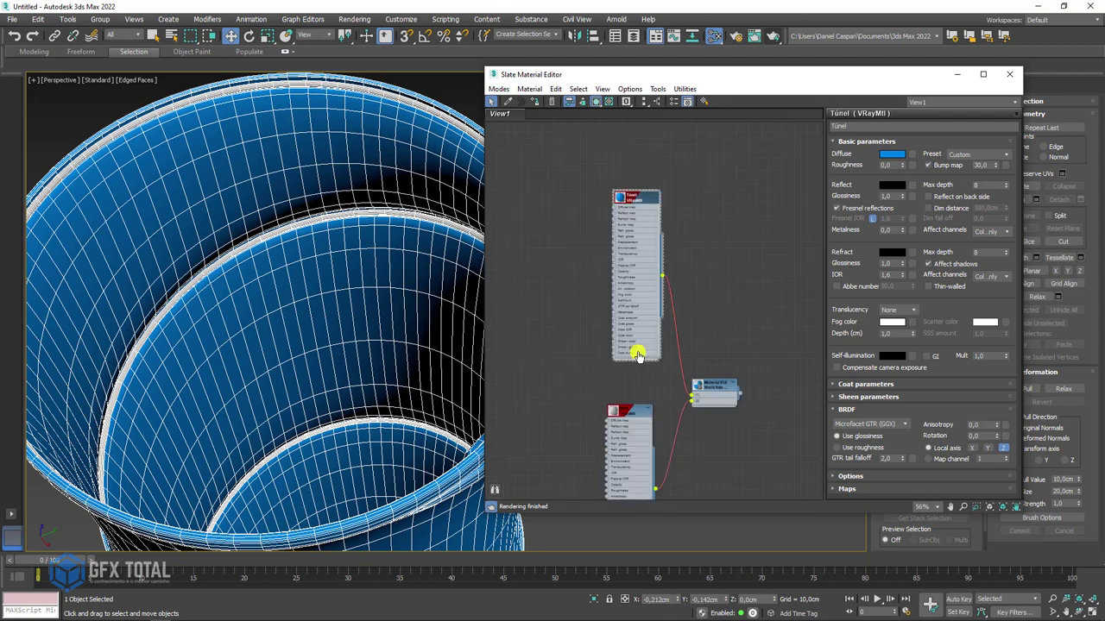
scroll(632, 369, up, 4)
Step: Set the Mola material's diffuse colour to black
click(709, 241)
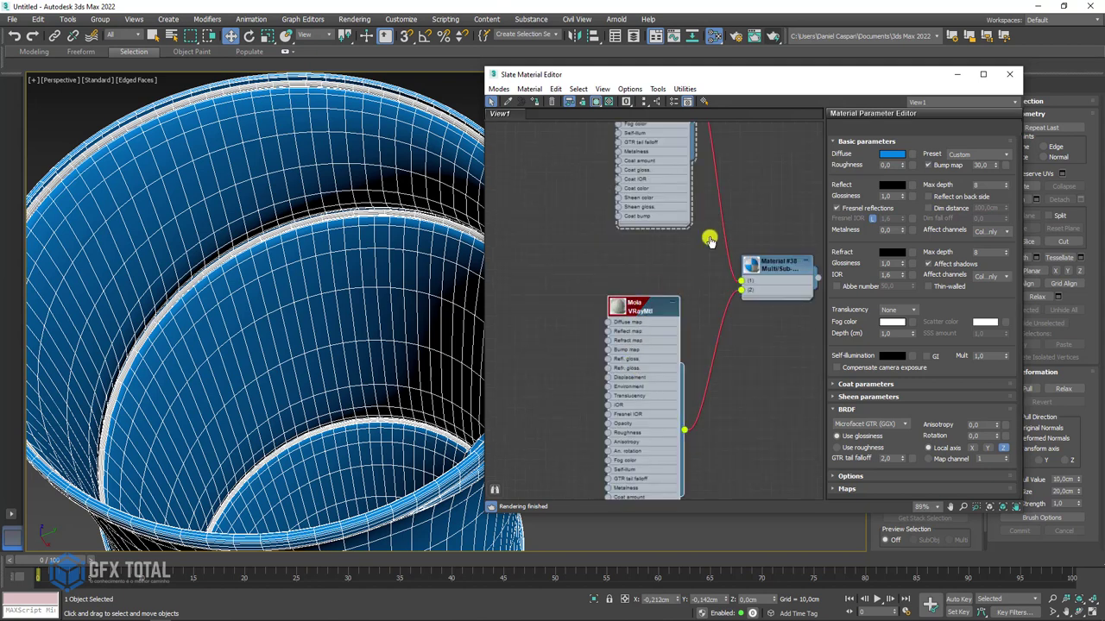
double_click(642, 308)
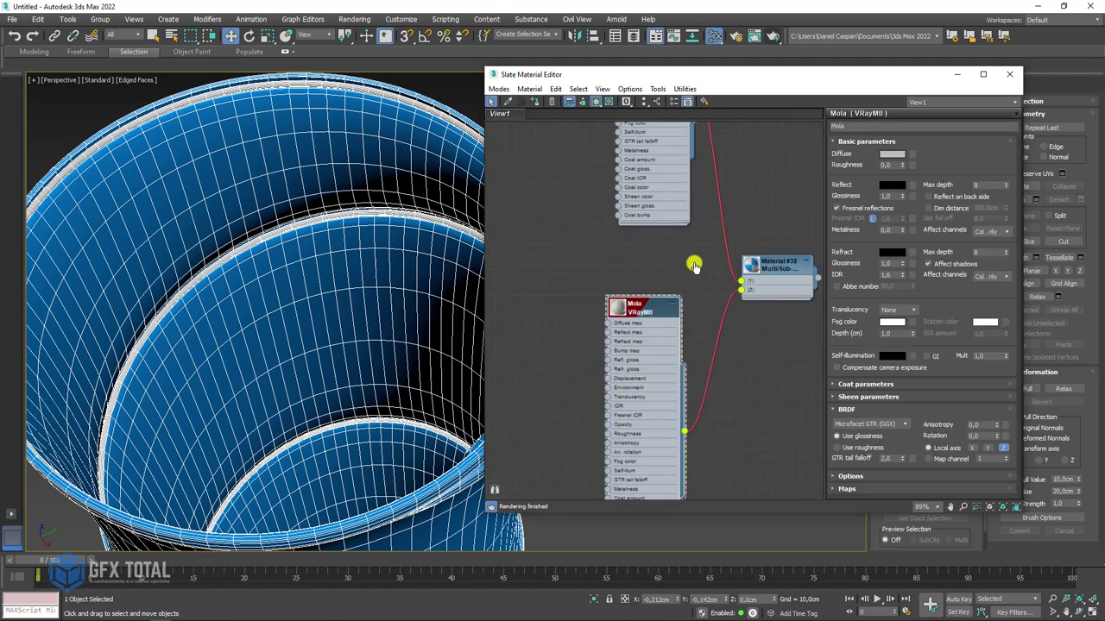
click(891, 154)
drag(397, 135, 366, 133)
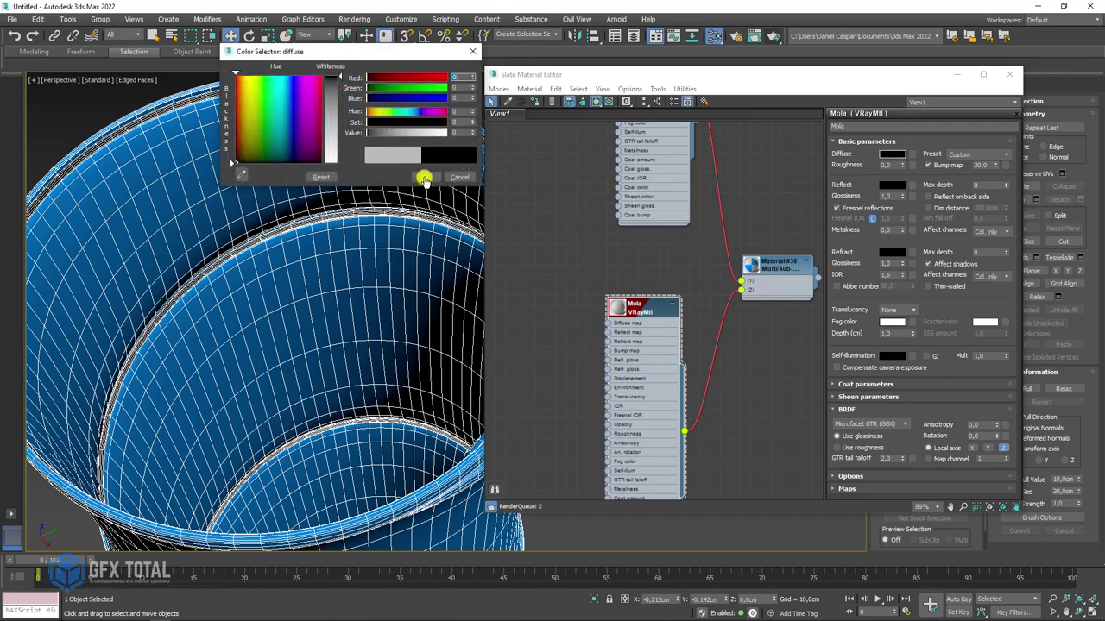
click(423, 177)
Step: Deselect the tube, frame the whole tube, and minimize the Slate Material Editor
click(450, 98)
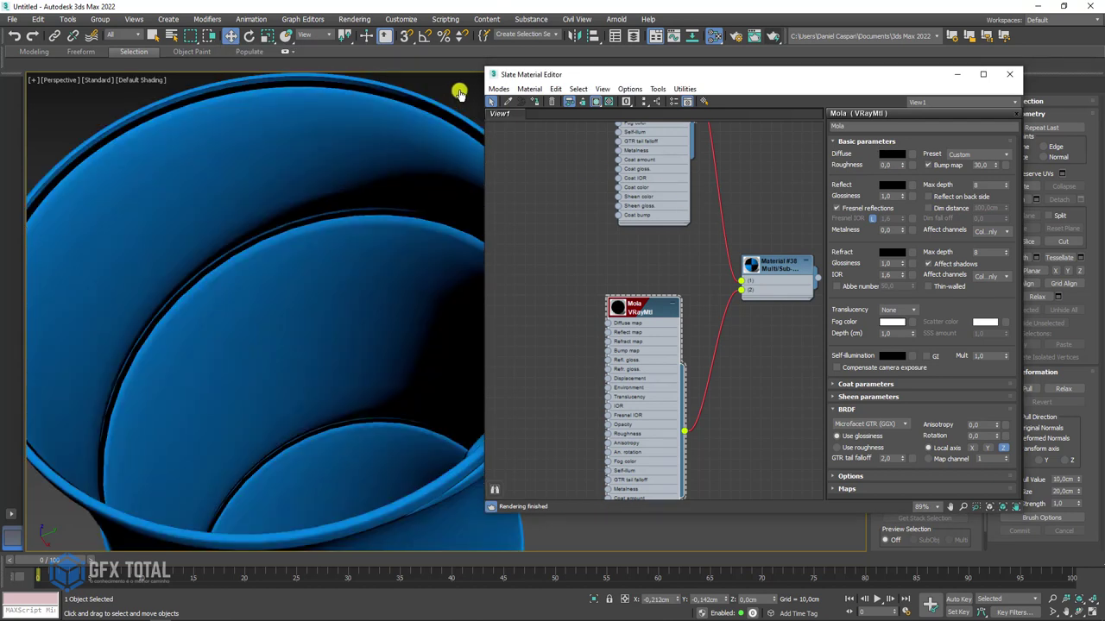
scroll(406, 165, down, 5)
scroll(403, 269, down, 5)
mouse_move(403, 269)
alt+middle_down()
mouse_move(389, 217)
mouse_move(403, 136)
mouse_move(399, 254)
alt+middle_up()
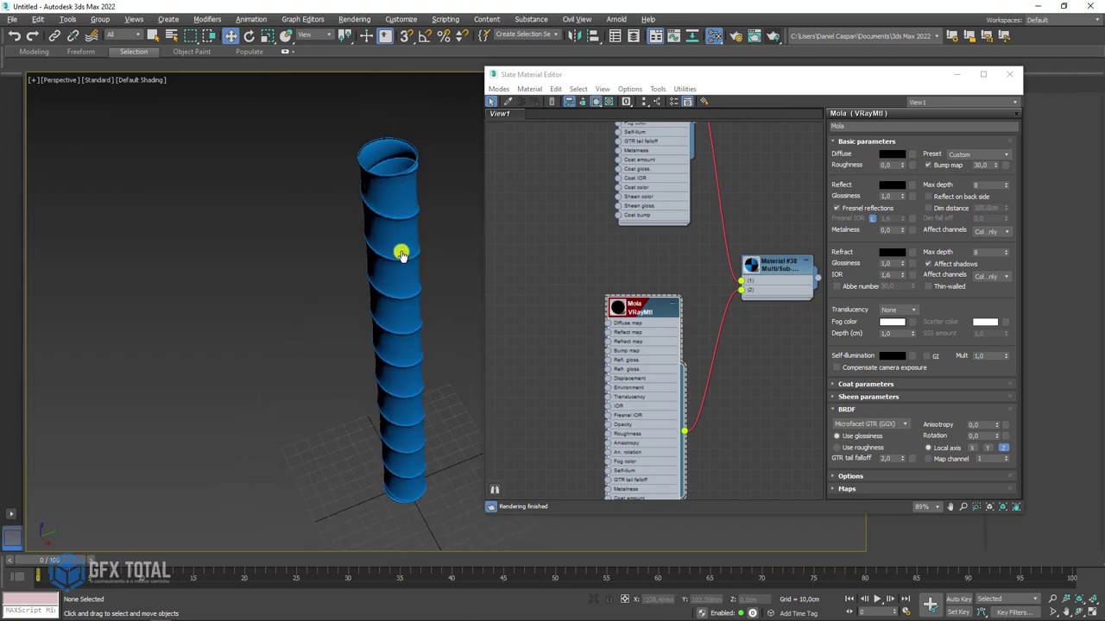
click(956, 75)
Step: Rotate the tube 90° about Y so it lies on its side
mouse_move(509, 177)
mouse_down()
mouse_move(316, 389)
mouse_move(405, 380)
mouse_up()
key(e)
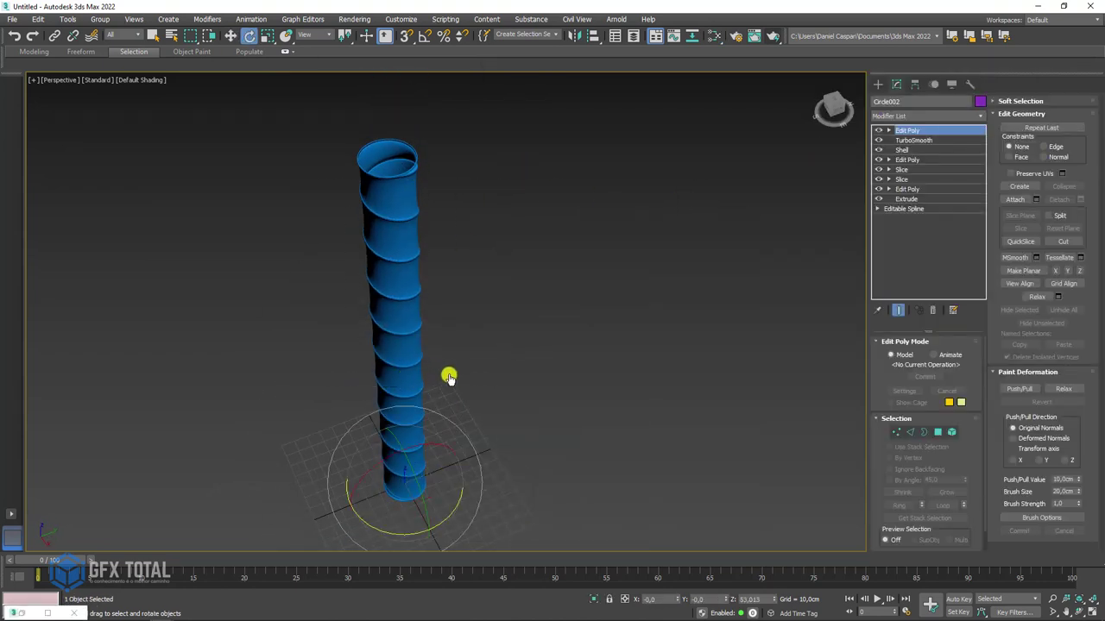
alt+middle_drag(449, 377, 527, 286)
mouse_move(481, 420)
mouse_down()
mouse_move(524, 456)
mouse_move(523, 321)
mouse_move(463, 68)
mouse_up()
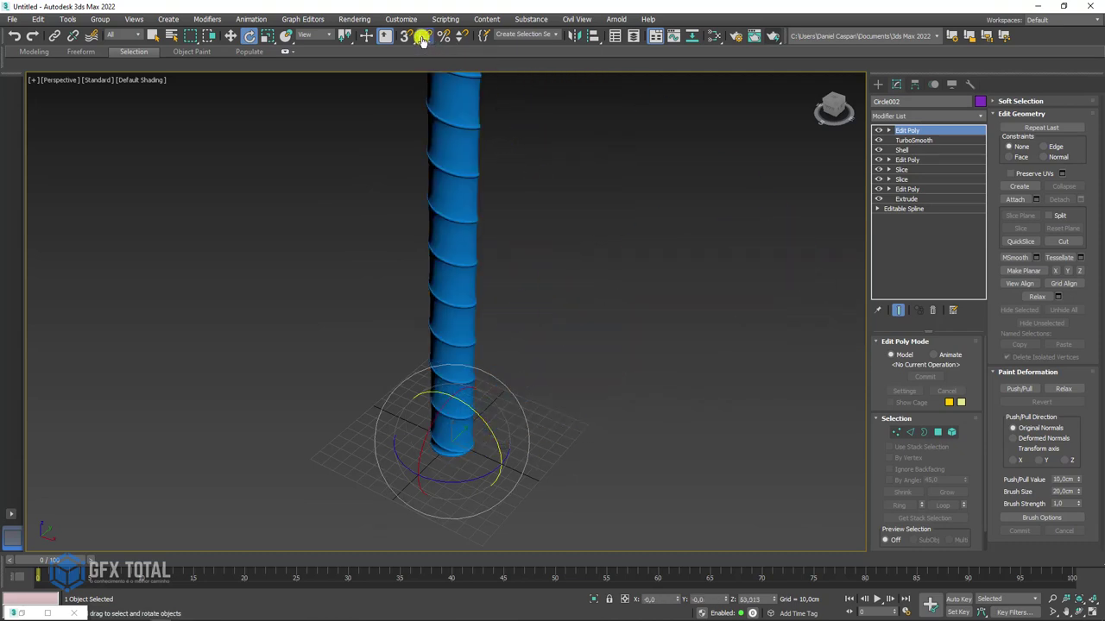
drag(468, 405, 518, 447)
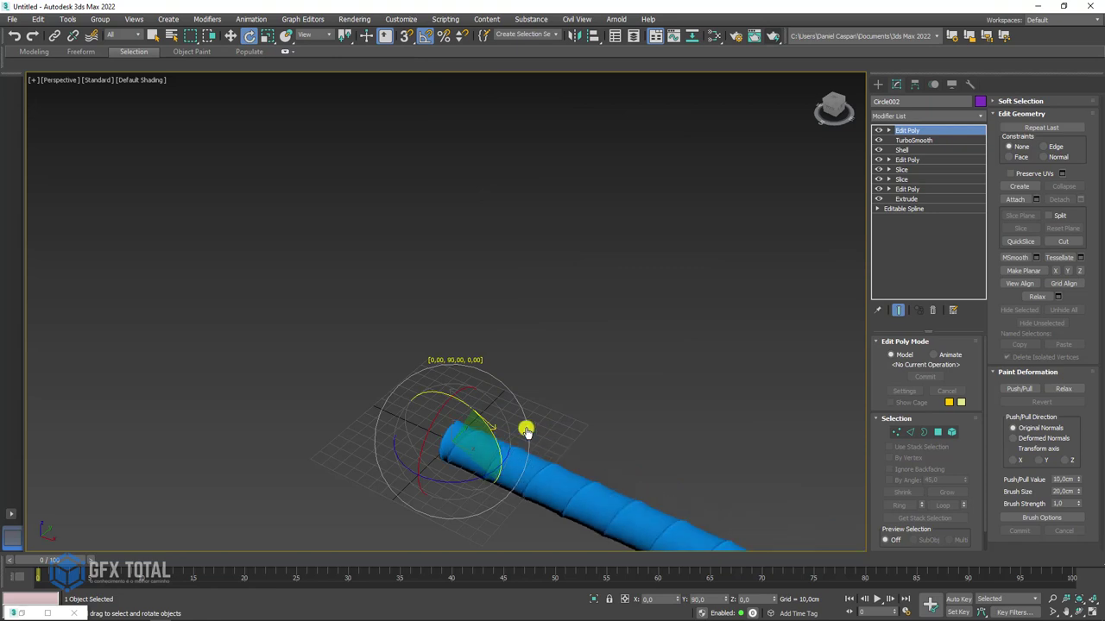
scroll(544, 414, down, 3)
scroll(561, 388, down, 1)
Step: Raise the tube in the Front view to a Z position of 15.363 cm
key(f)
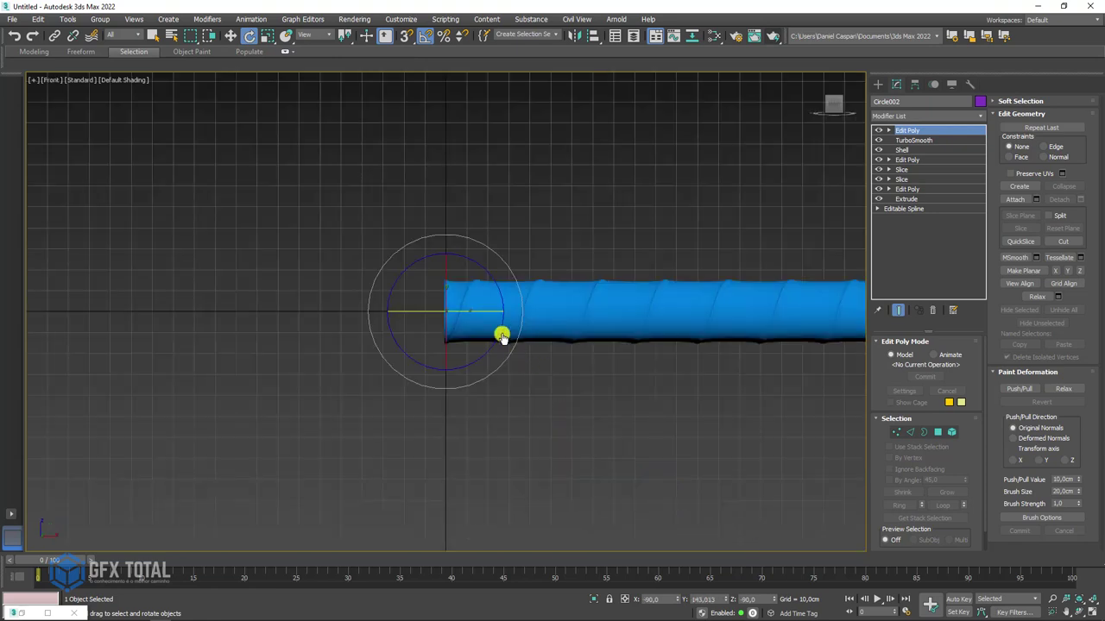
scroll(474, 310, up, 3)
key(w)
drag(425, 278, 425, 213)
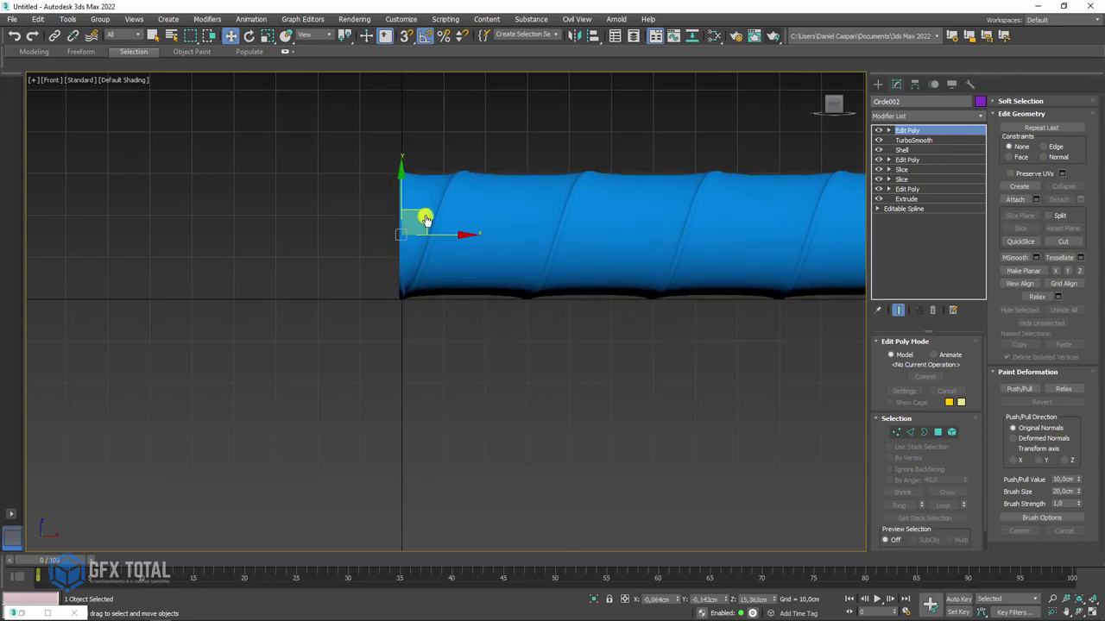
scroll(440, 224, down, 5)
middle_drag(592, 256, 512, 293)
key(p)
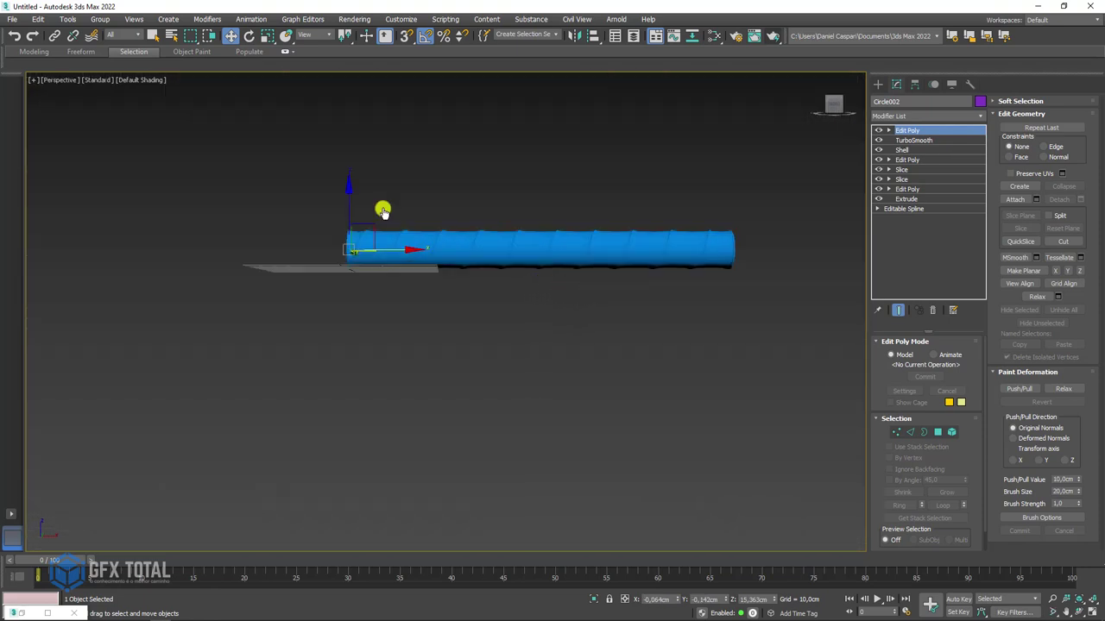
mouse_move(376, 210)
alt+middle_down()
mouse_move(384, 219)
mouse_move(293, 240)
alt+middle_up()
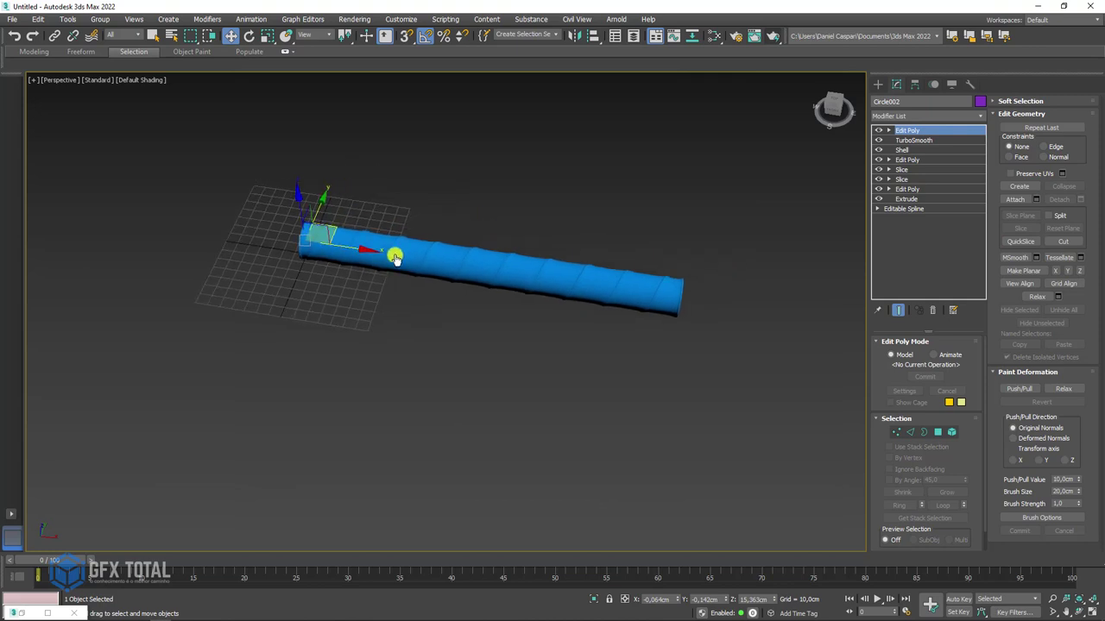
Step: Centre the tube's pivot on the object using Affect Pivot Only
click(916, 85)
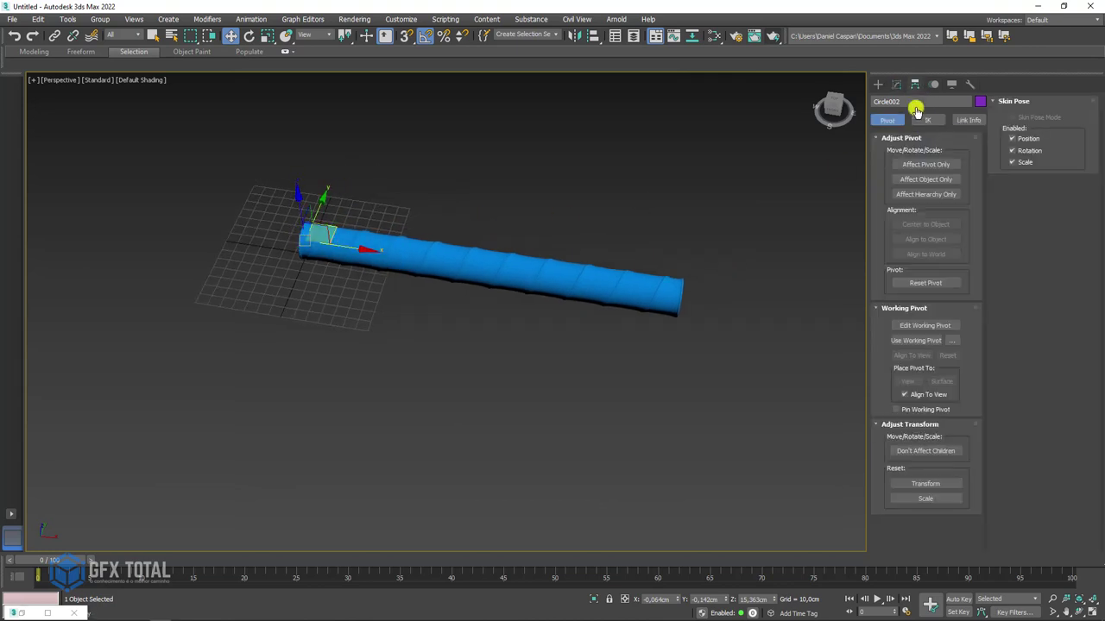
click(921, 165)
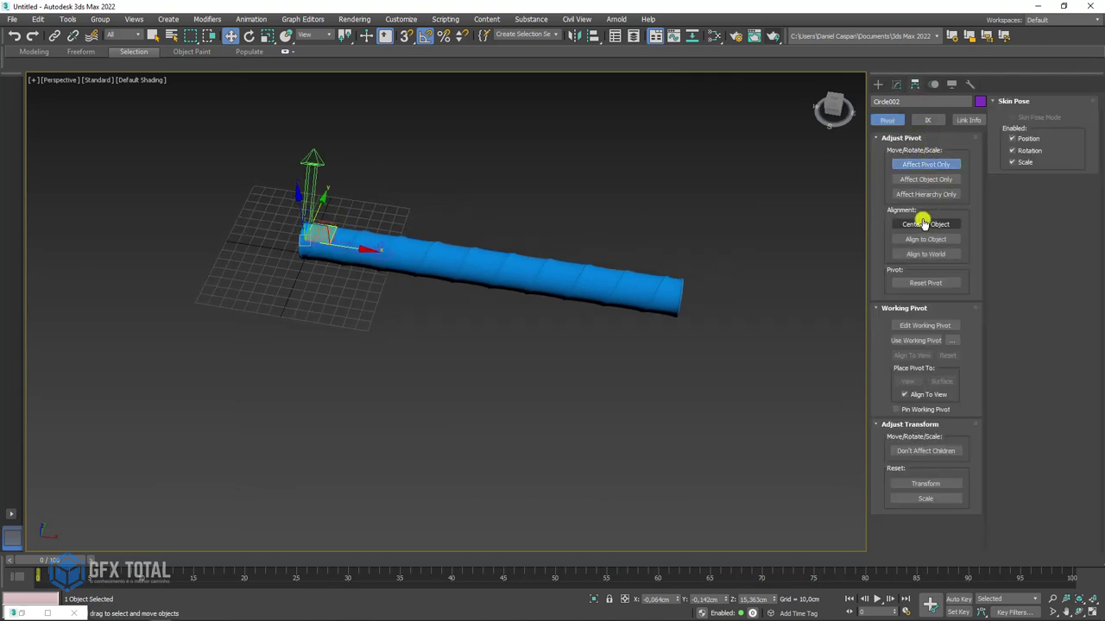
click(923, 223)
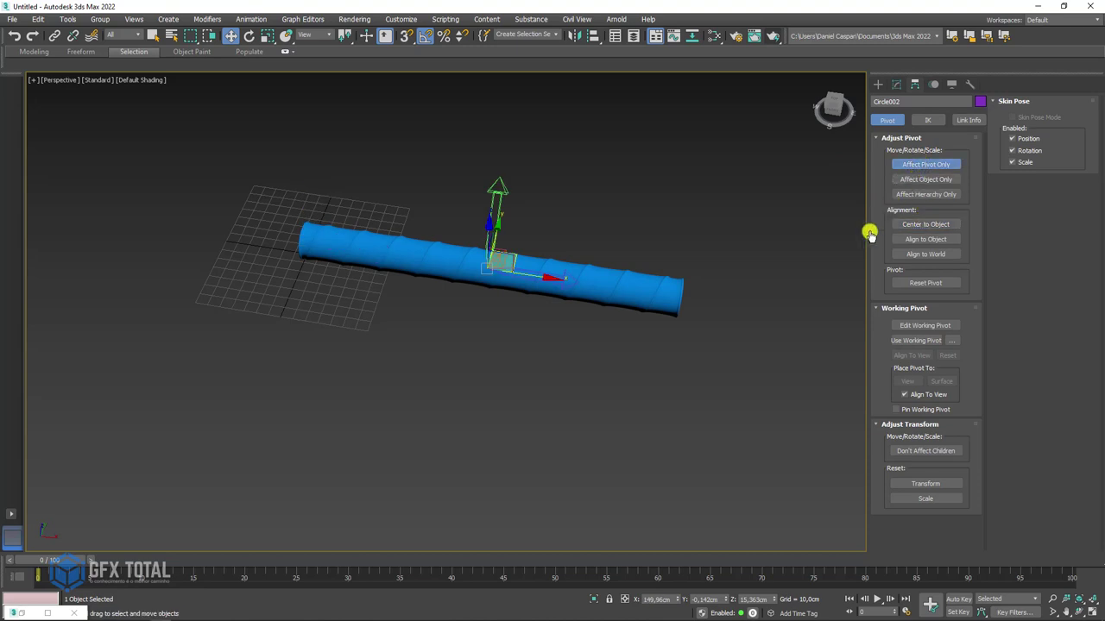
click(914, 167)
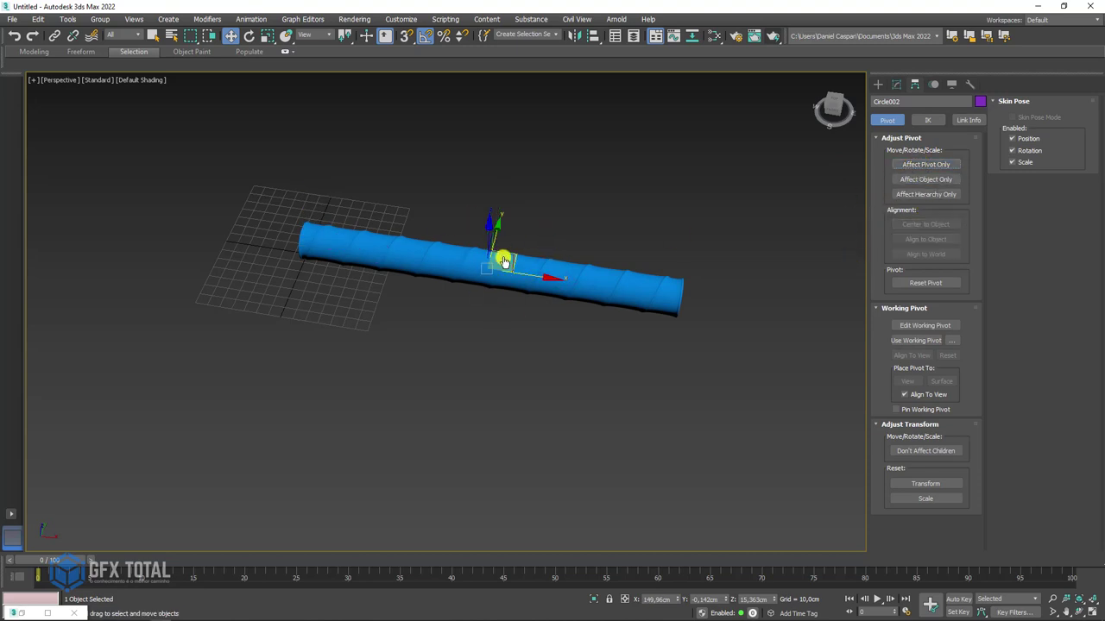
Step: Reset the tube's position to X 0 and Y 0, and bring up the spline shapes
right_click(677, 602)
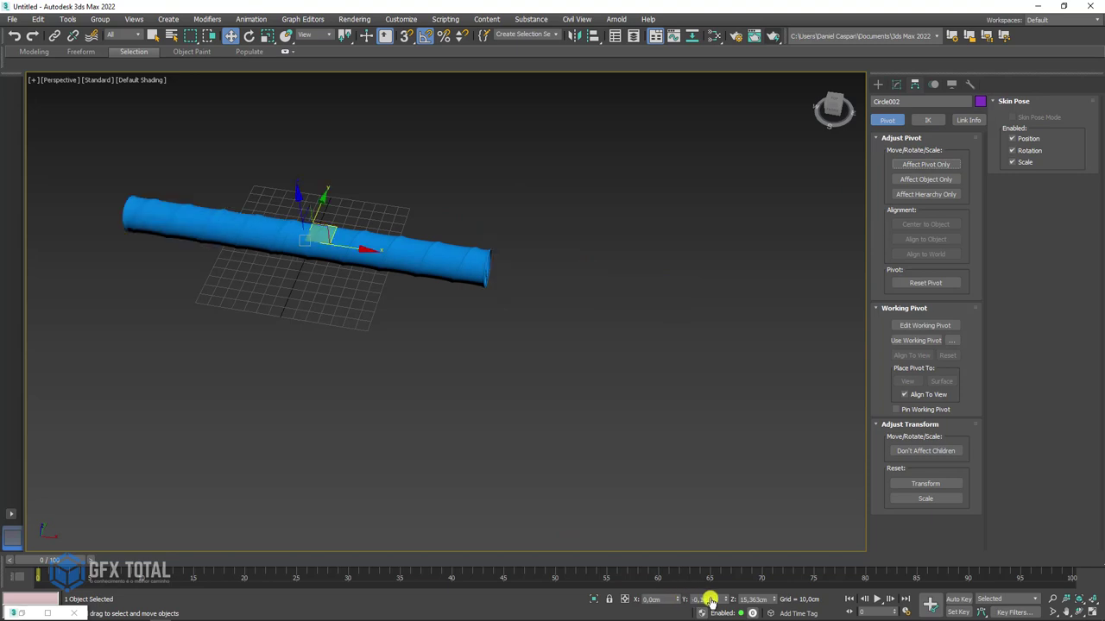
mouse_move(663, 481)
alt+middle_down()
mouse_move(506, 457)
mouse_move(543, 409)
mouse_move(575, 469)
mouse_move(386, 337)
mouse_move(654, 389)
mouse_move(585, 379)
mouse_move(625, 373)
alt+middle_up()
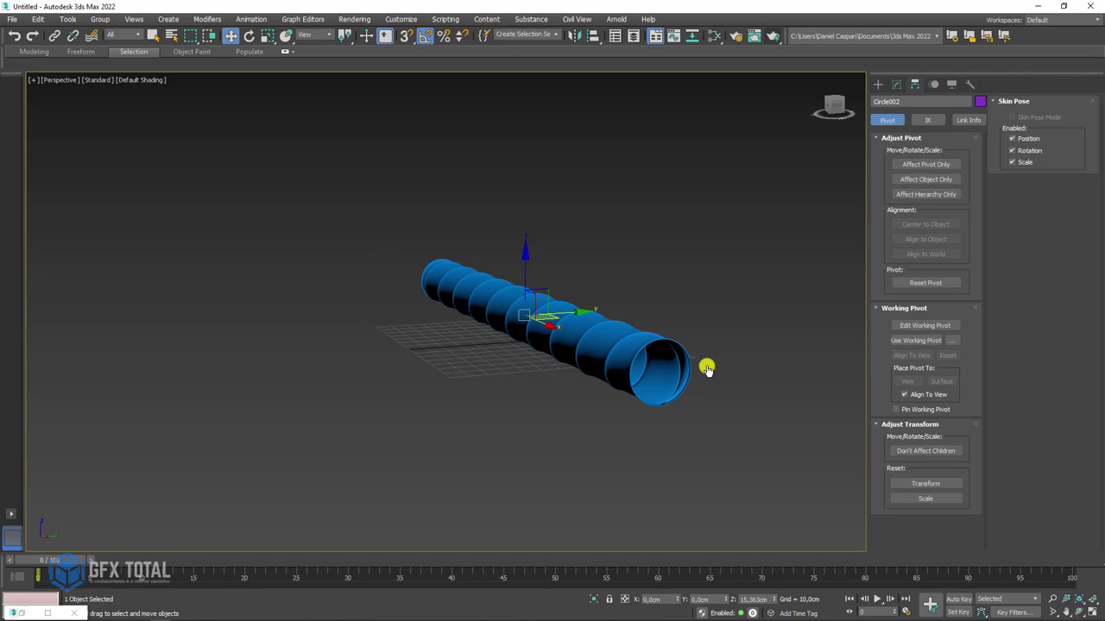
mouse_move(661, 289)
alt+middle_down()
mouse_move(700, 333)
mouse_move(863, 135)
alt+middle_up()
click(877, 83)
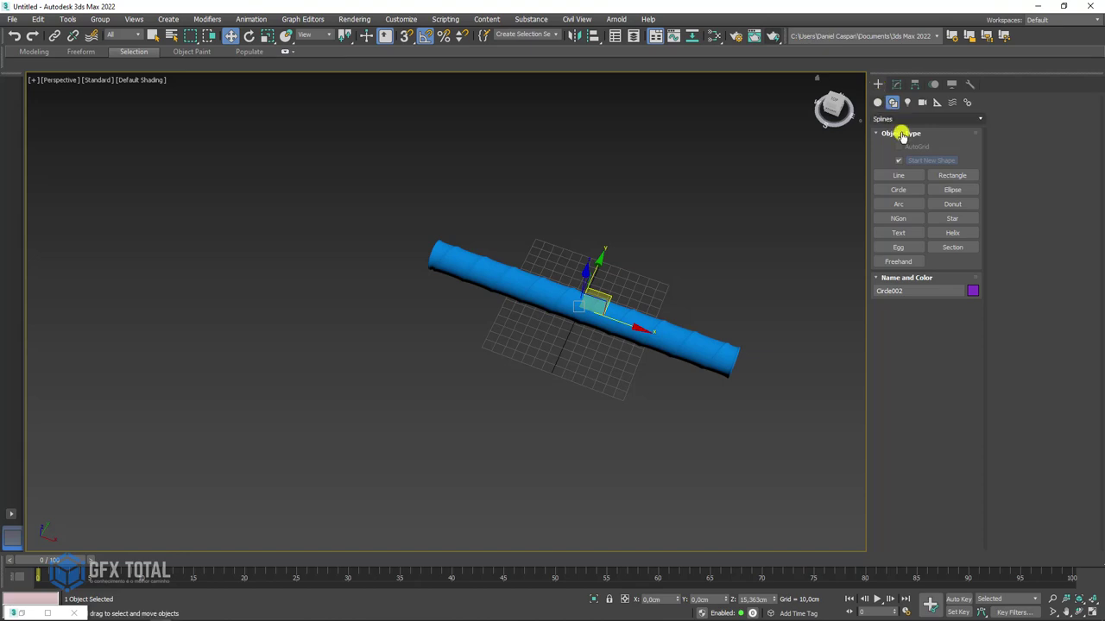
Step: Draw a wavy Line001 spline with curved Bezier bends beside the tube, with Edged Faces on
click(900, 176)
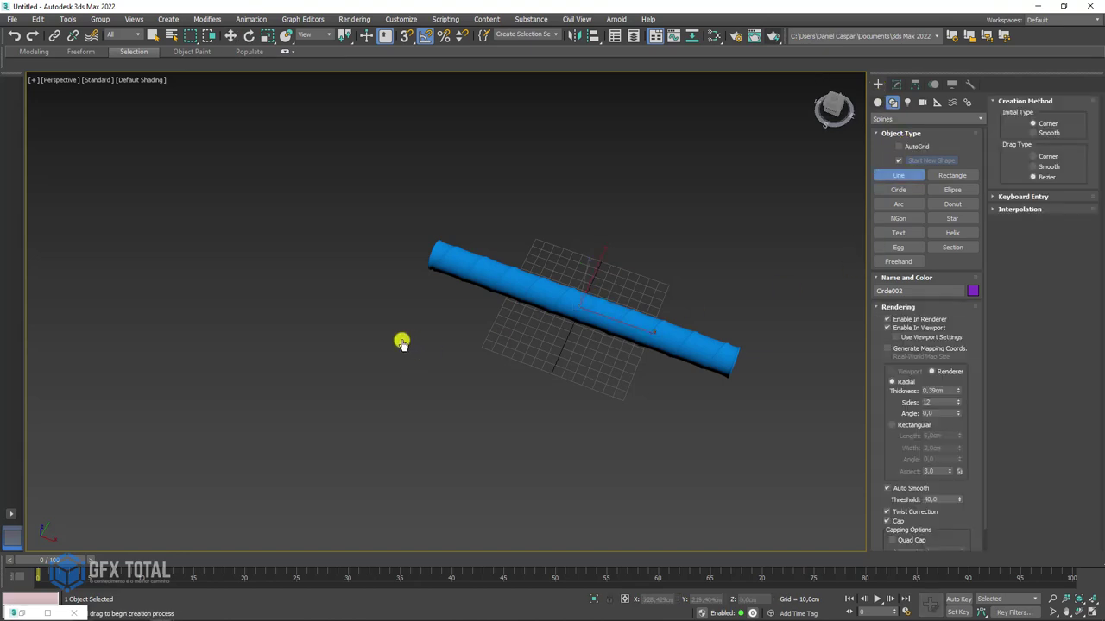
click(321, 346)
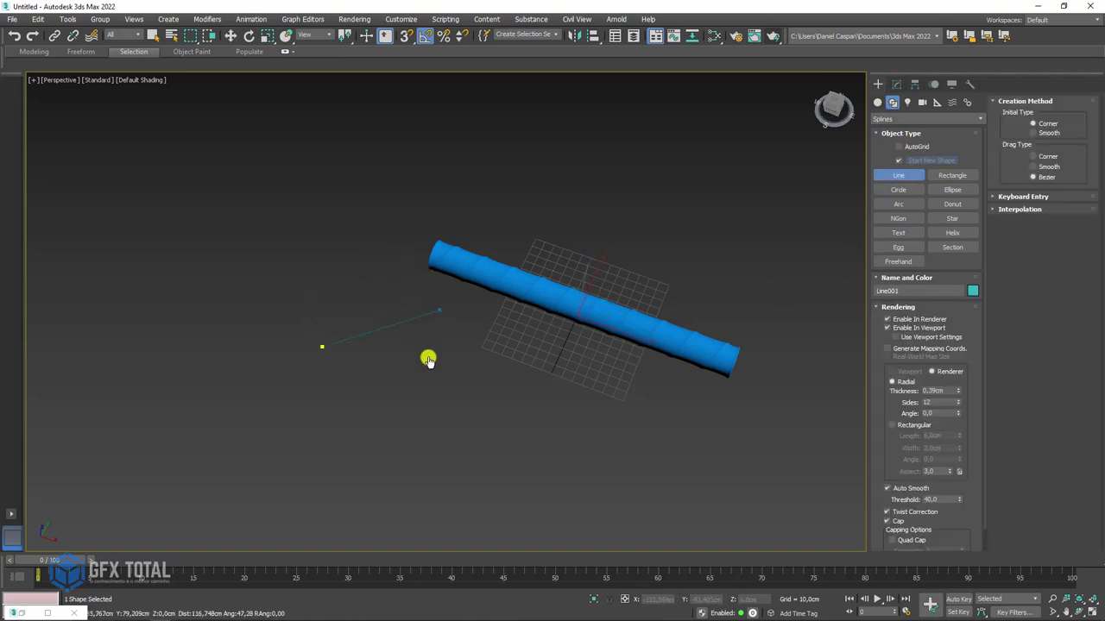
drag(454, 336, 490, 340)
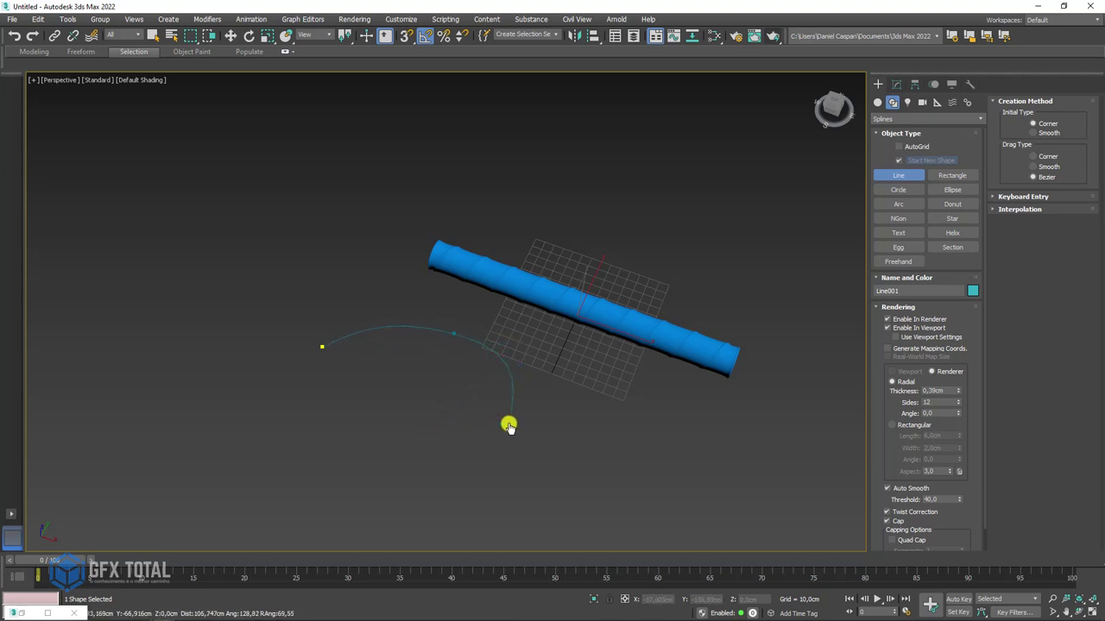
key(F4)
click(456, 506)
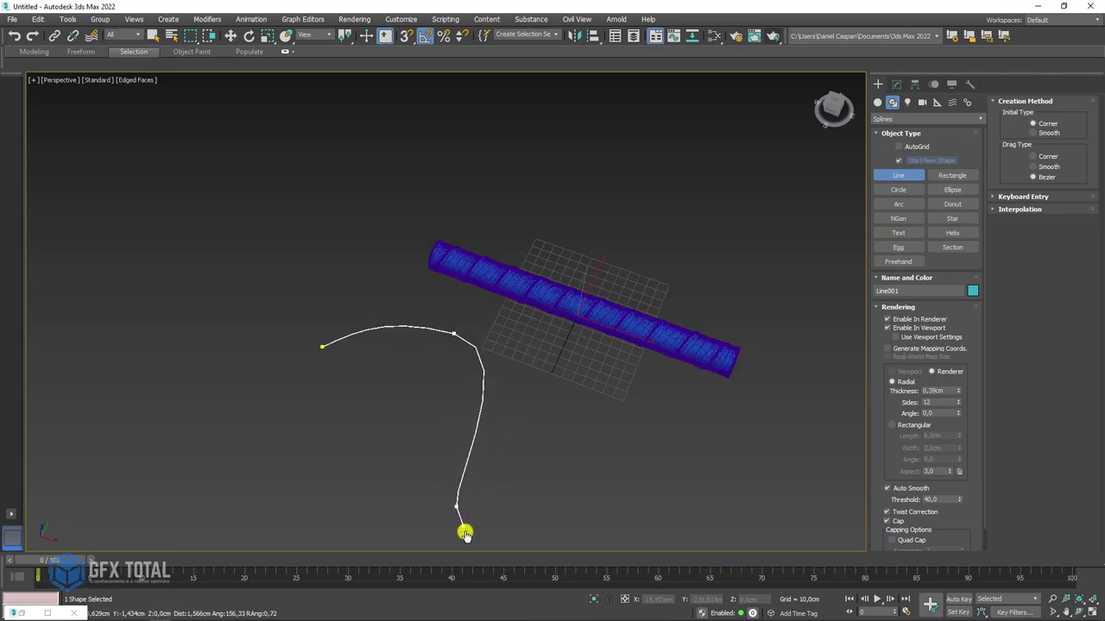
drag(653, 520, 693, 506)
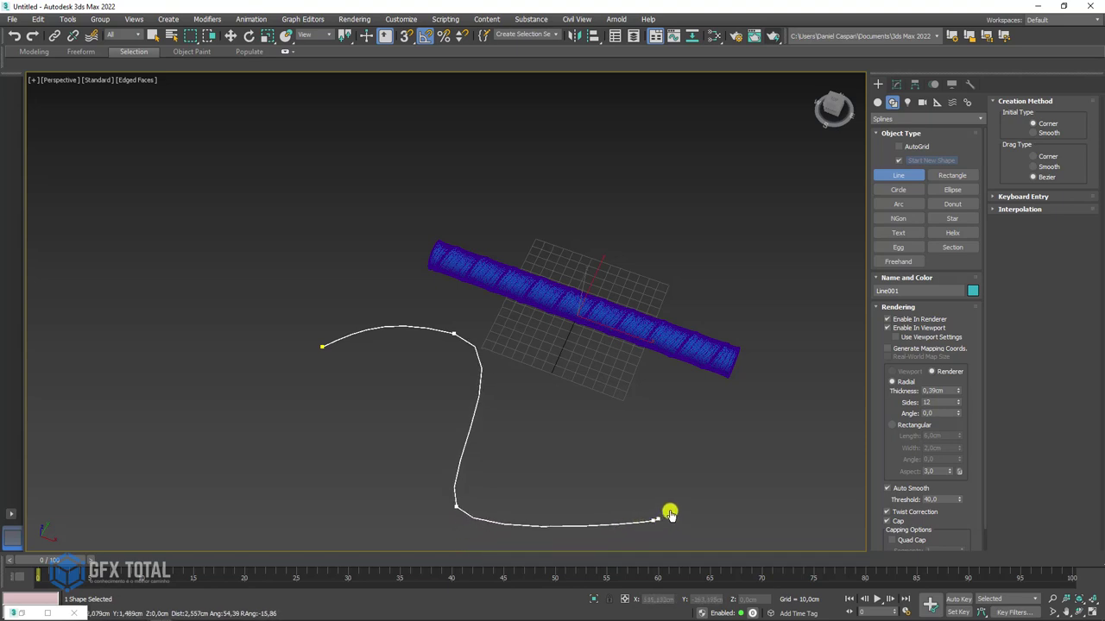
click(768, 541)
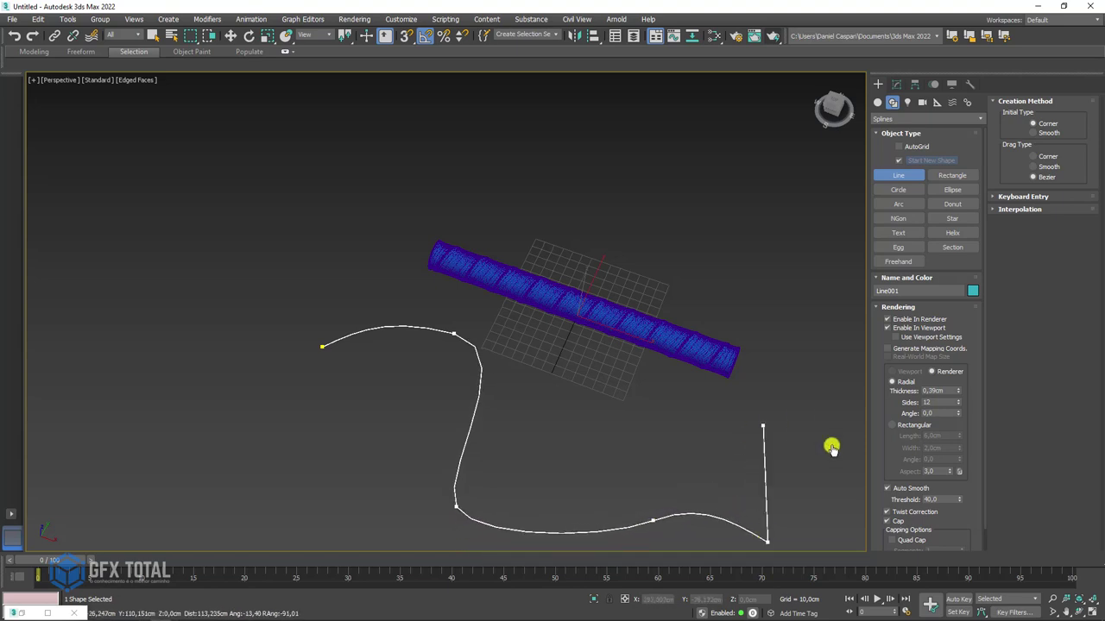
right_click(770, 455)
mouse_move(772, 468)
alt+middle_down()
mouse_move(740, 342)
mouse_move(811, 400)
mouse_move(742, 372)
mouse_move(725, 334)
alt+middle_up()
Step: Reshape Line001's lower bend by moving and rotating its vertex
click(895, 84)
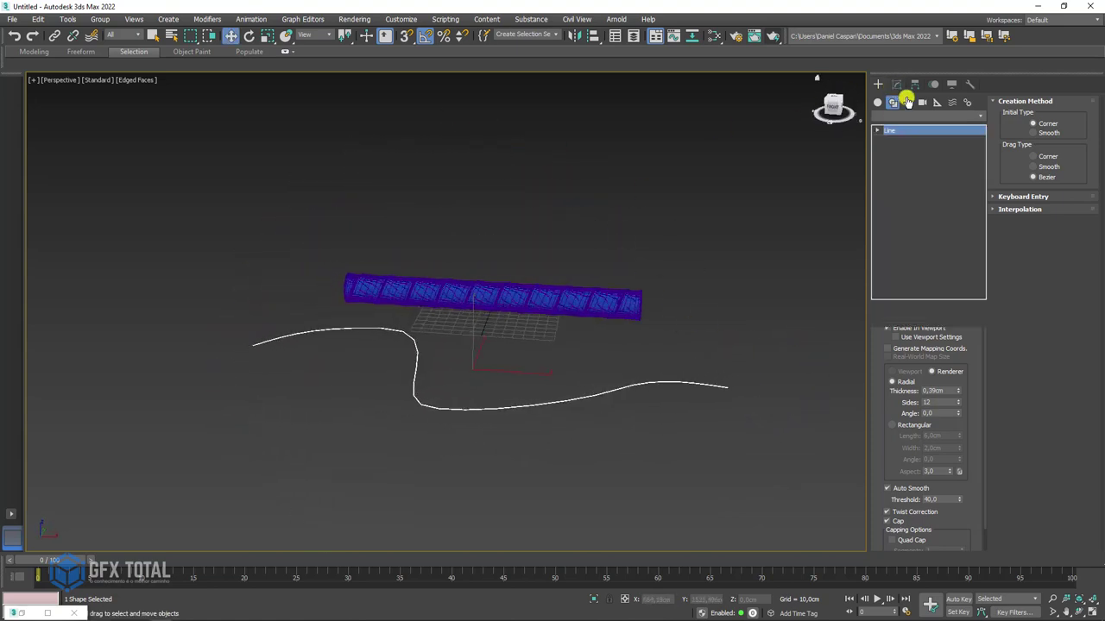
click(898, 140)
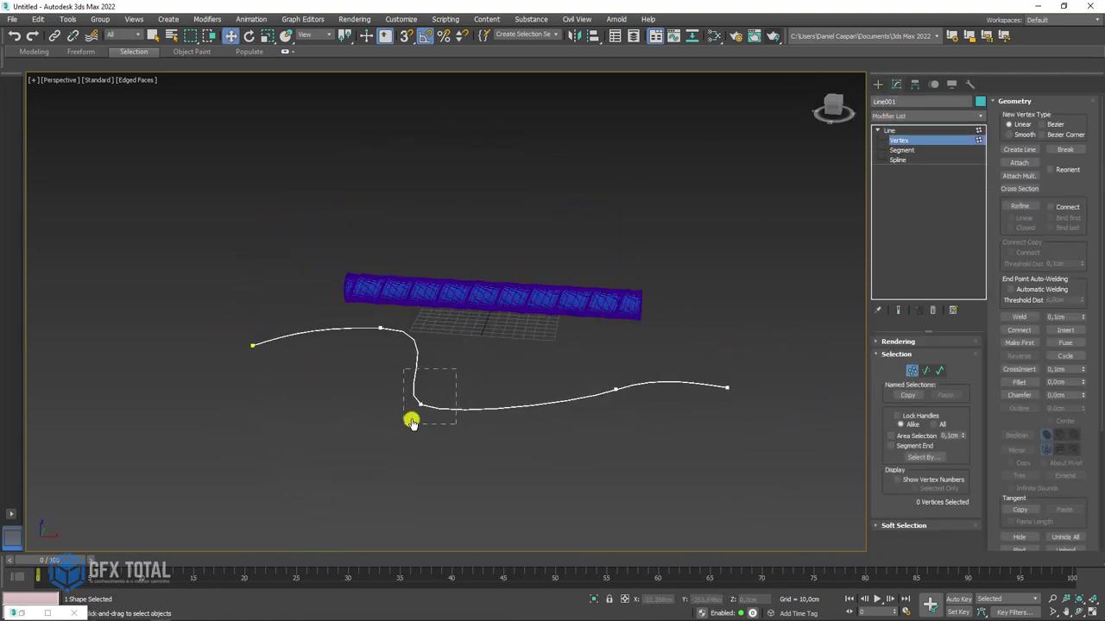
drag(410, 422, 411, 422)
mouse_move(410, 422)
alt+middle_down()
mouse_move(456, 454)
mouse_move(443, 383)
alt+middle_up()
drag(443, 382, 486, 386)
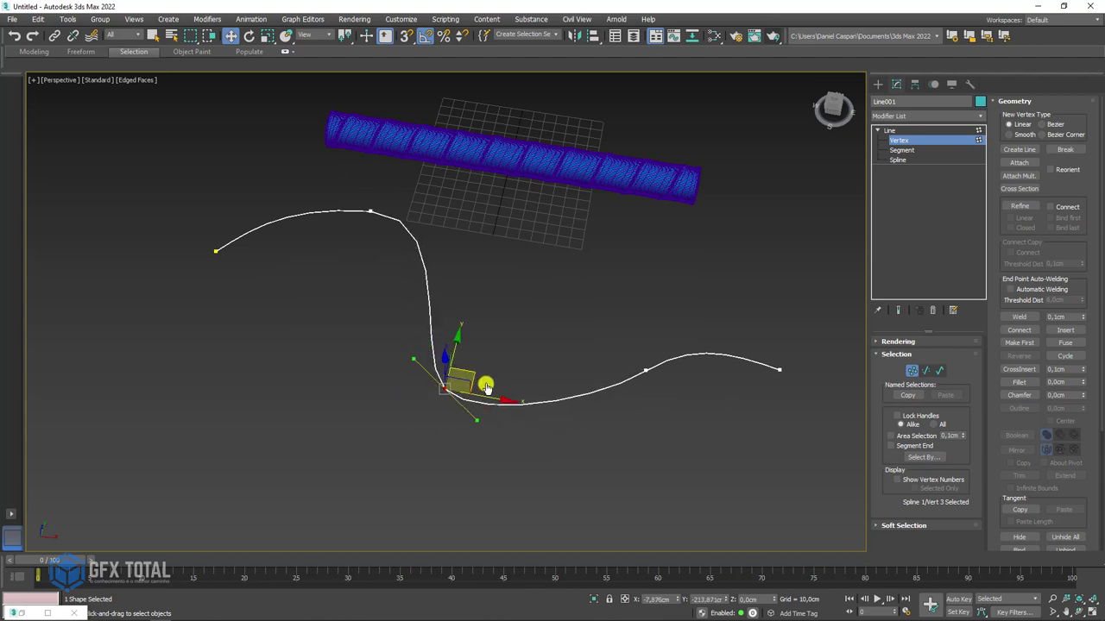
key(e)
mouse_move(473, 440)
mouse_down()
mouse_move(481, 434)
mouse_move(455, 414)
mouse_move(442, 367)
mouse_up()
key(r)
Step: Adjust the top and right vertices, moving the right one up and left
click(369, 210)
key(e)
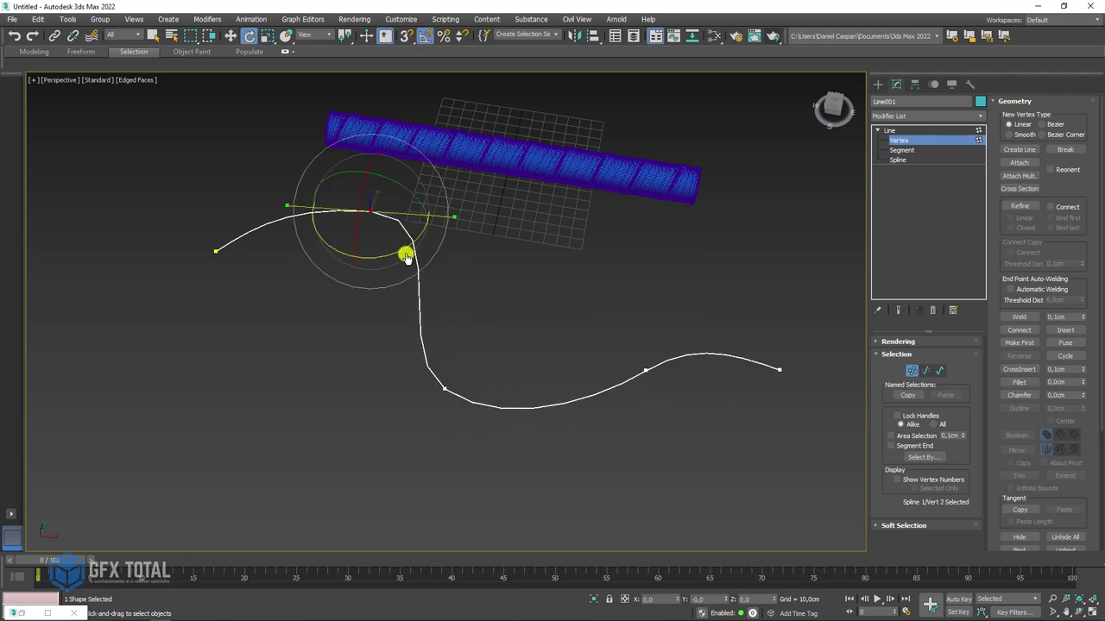
drag(567, 296, 673, 402)
key(w)
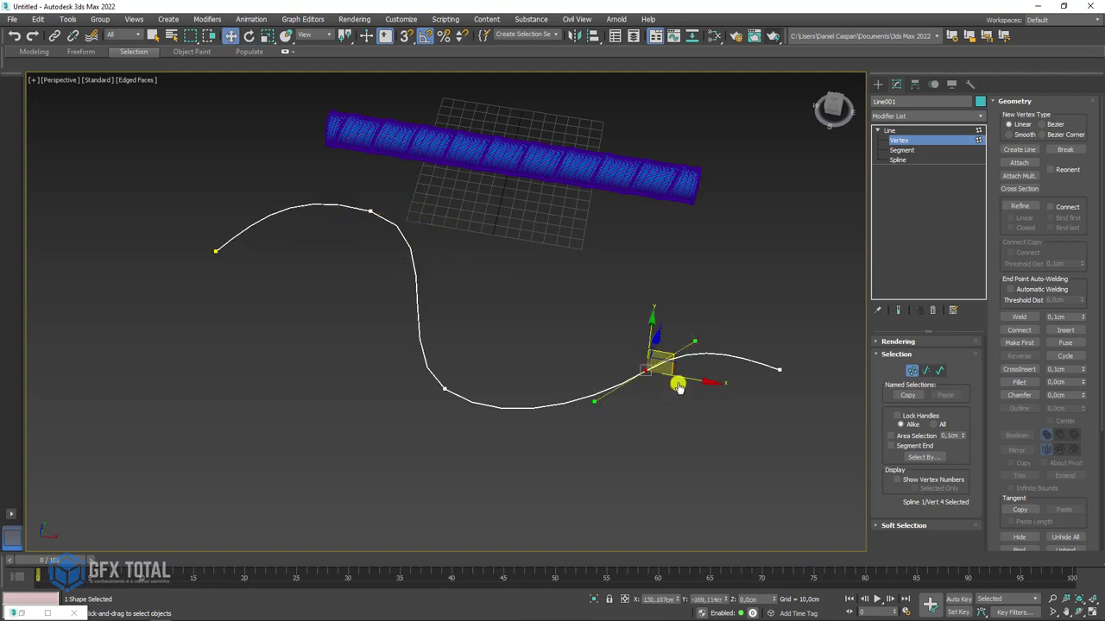
drag(673, 356, 648, 334)
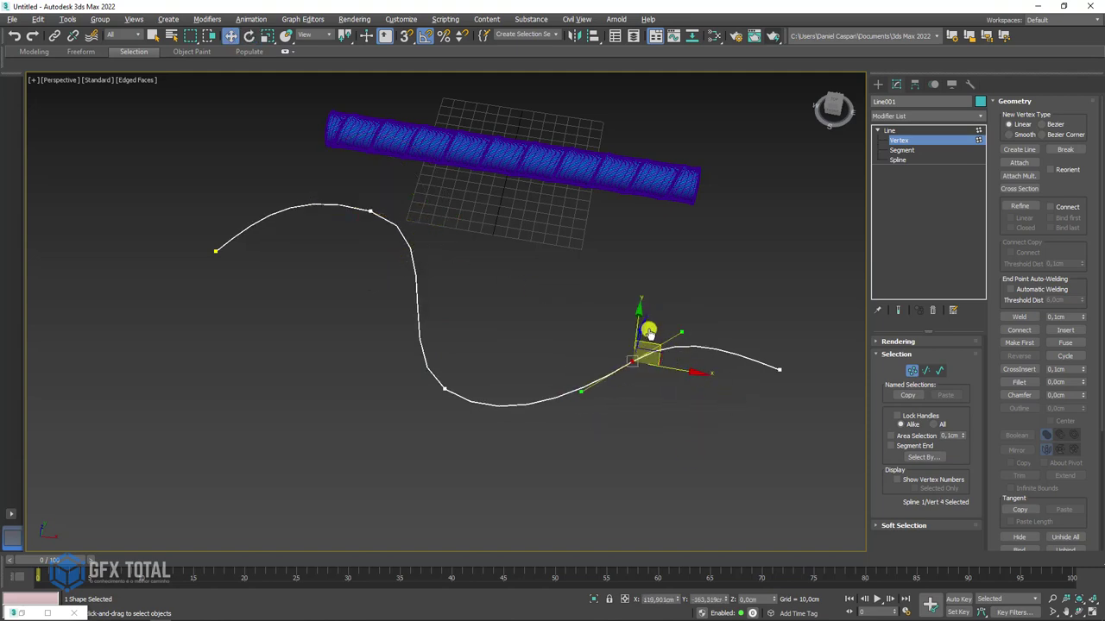
mouse_move(648, 331)
alt+middle_down()
mouse_move(639, 337)
mouse_move(720, 340)
mouse_move(737, 313)
mouse_move(710, 392)
mouse_move(616, 340)
alt+middle_up()
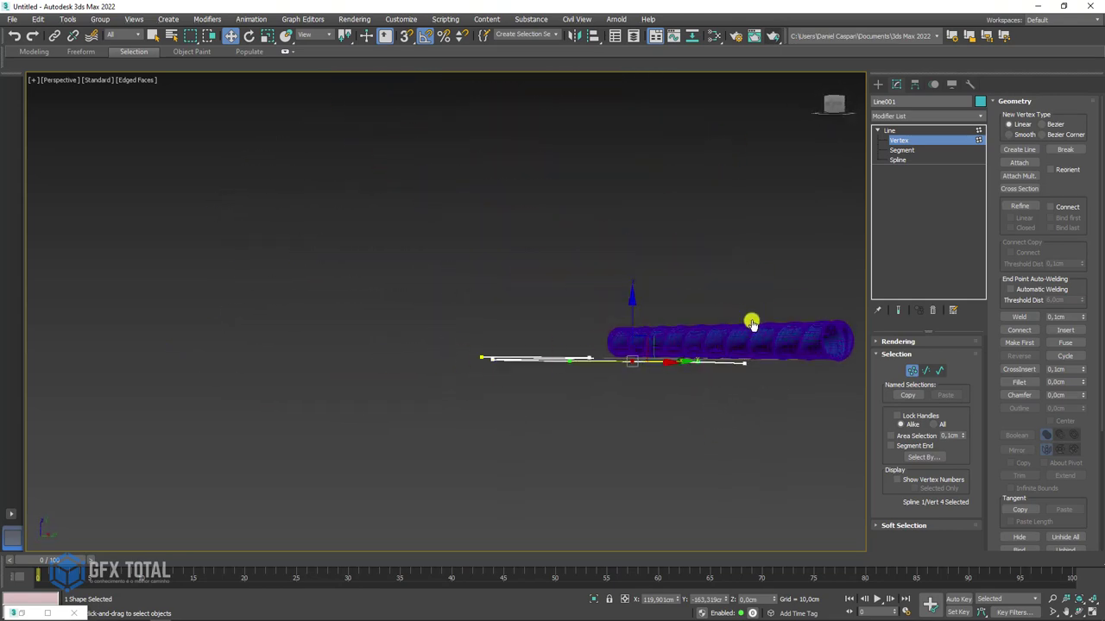
mouse_move(752, 324)
alt+middle_down()
mouse_move(733, 367)
mouse_move(562, 395)
mouse_move(554, 451)
mouse_move(604, 343)
alt+middle_up()
Step: Check the curve in Top and Front views and exit vertex editing
key(t)
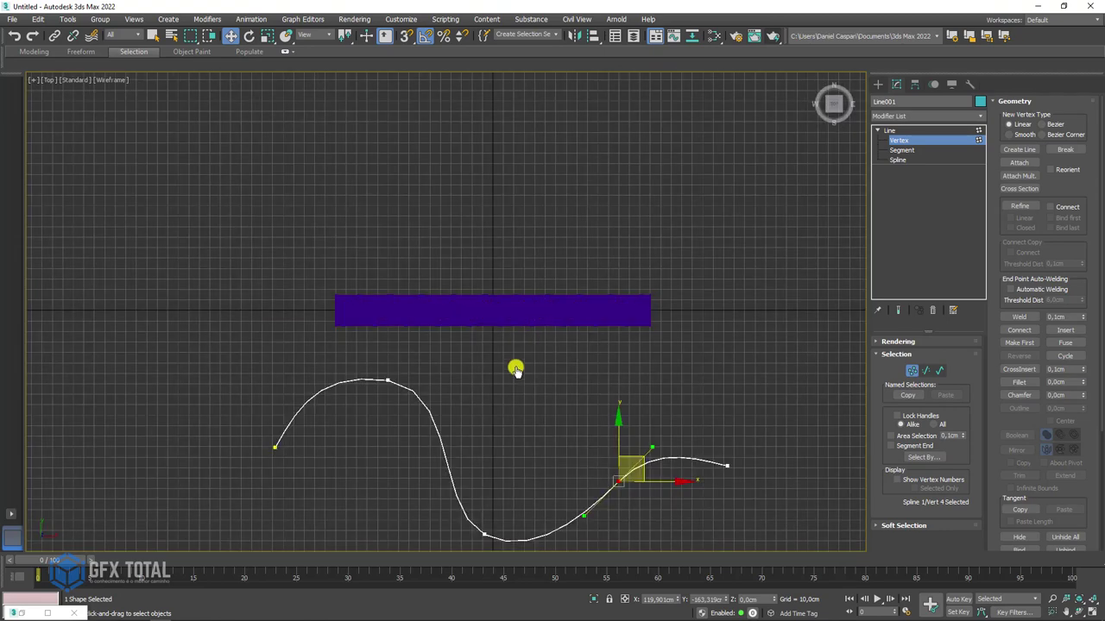
middle_drag(515, 369, 470, 177)
middle_drag(501, 299, 522, 328)
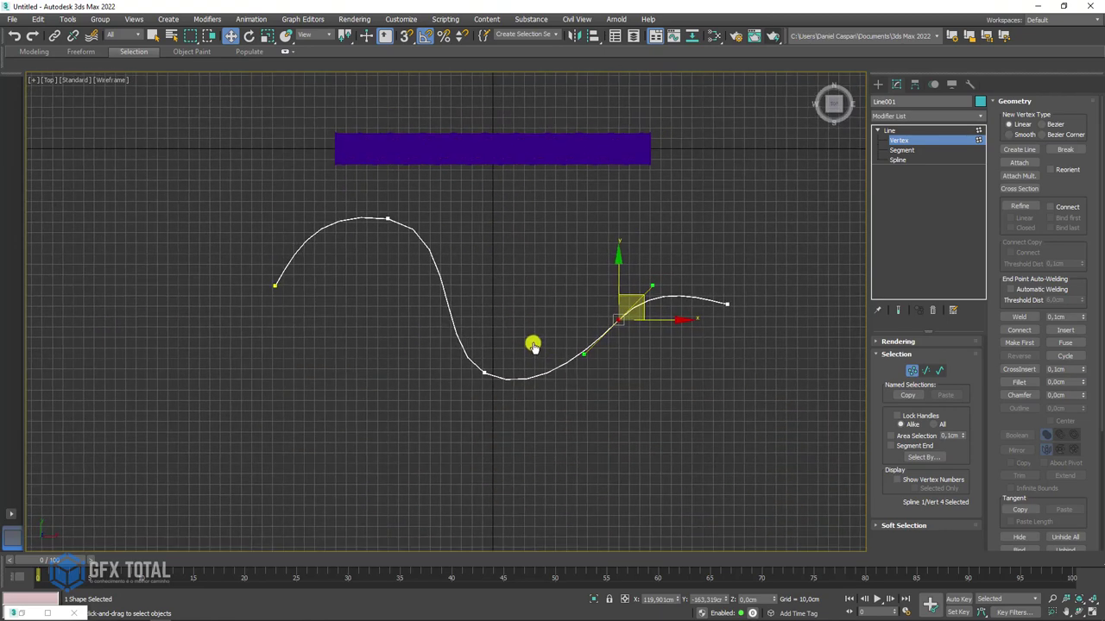
key(f)
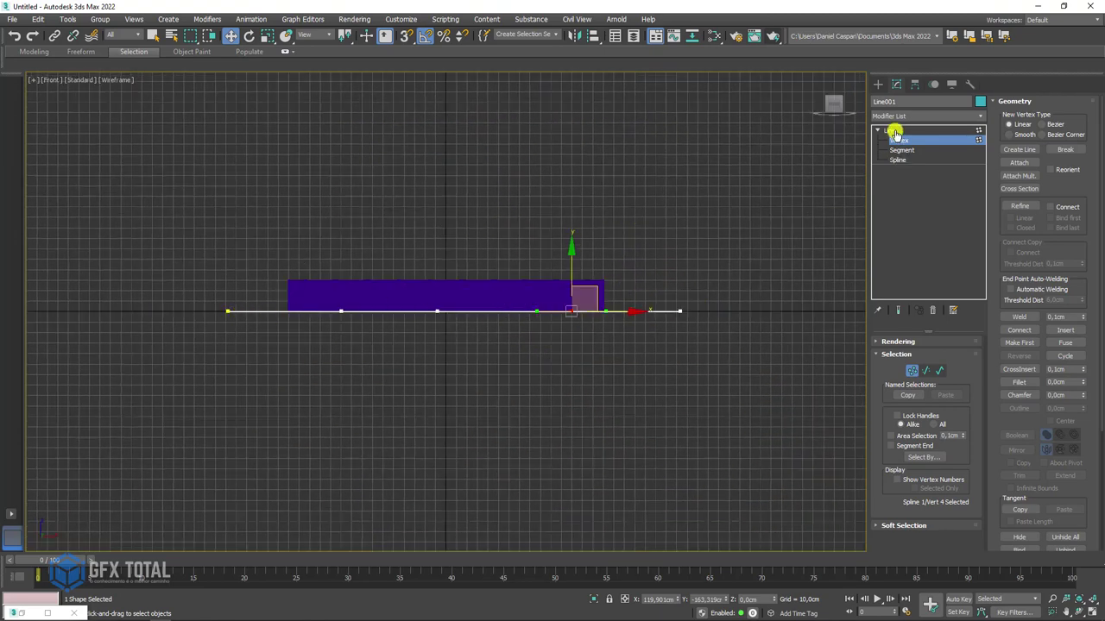
click(894, 131)
mouse_move(771, 209)
alt+middle_down()
mouse_move(670, 320)
mouse_move(781, 362)
alt+middle_up()
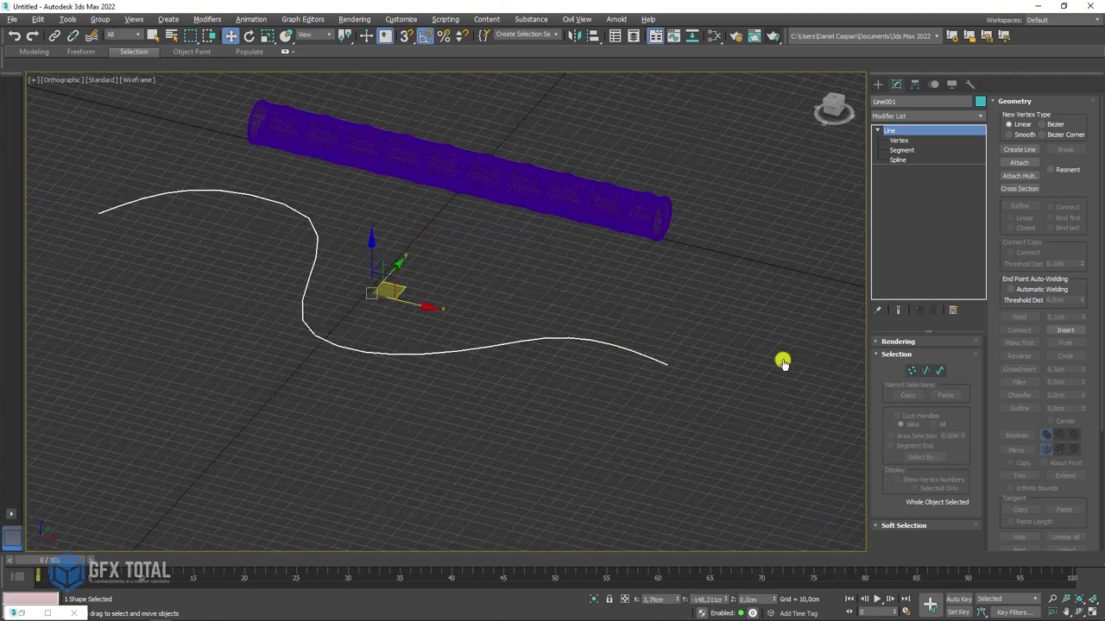
Step: Turn off Line001's Enable In Renderer/Viewport and select the ribbed tube Circle002
click(882, 342)
drag(876, 347, 895, 417)
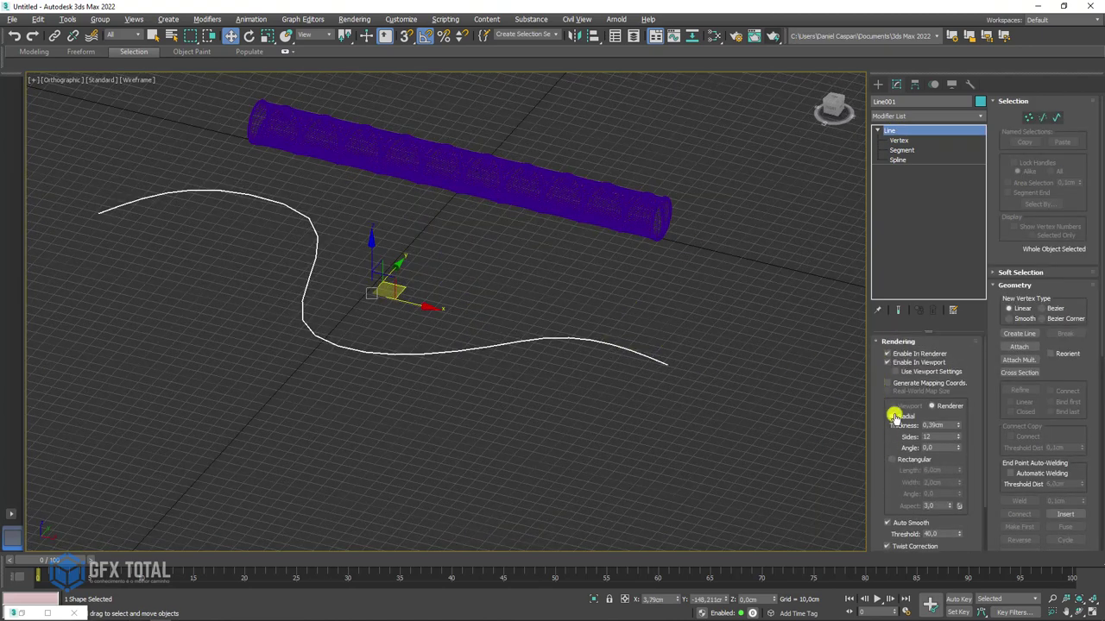
click(895, 362)
mouse_move(765, 353)
alt+middle_down()
mouse_move(624, 365)
mouse_move(634, 375)
mouse_move(656, 354)
alt+middle_up()
key(p)
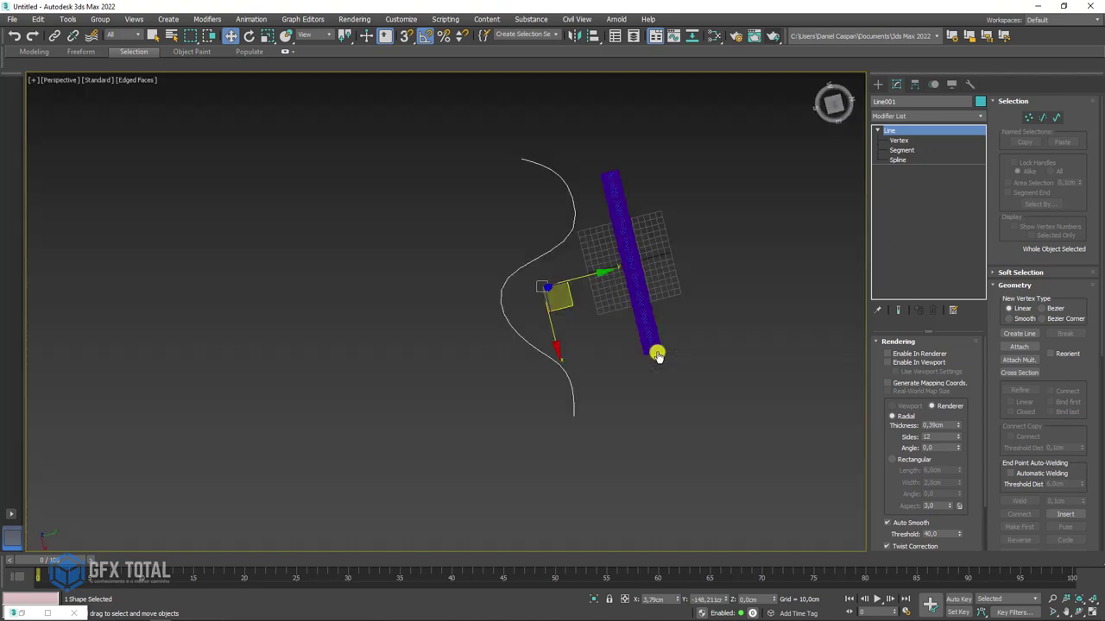
alt+middle_drag(632, 312, 616, 251)
click(616, 251)
mouse_move(696, 360)
alt+middle_down()
mouse_move(681, 320)
mouse_move(688, 380)
alt+middle_up()
Step: Bind Circle002 to Line001 with Path Deform Binding (WSM), Move to Path, and raise Percent
click(979, 116)
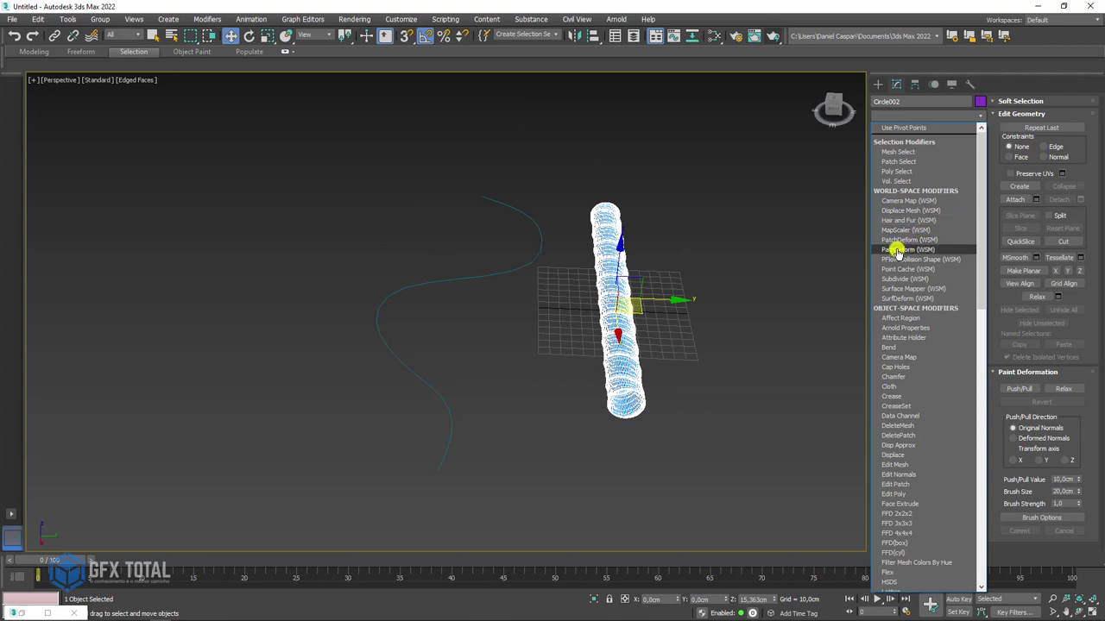
click(898, 249)
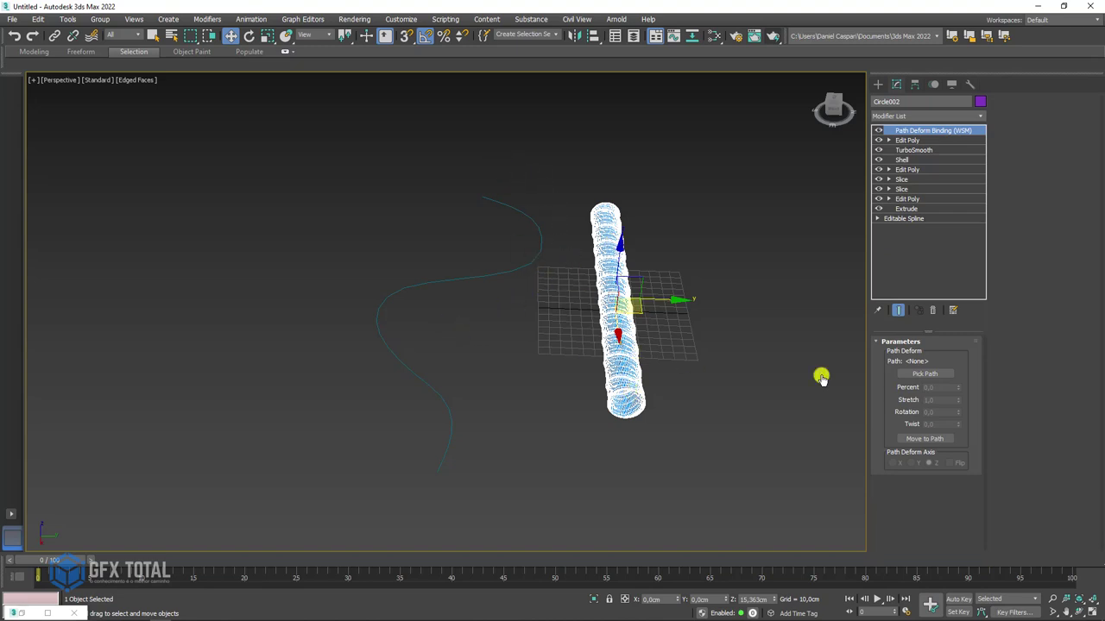
click(923, 374)
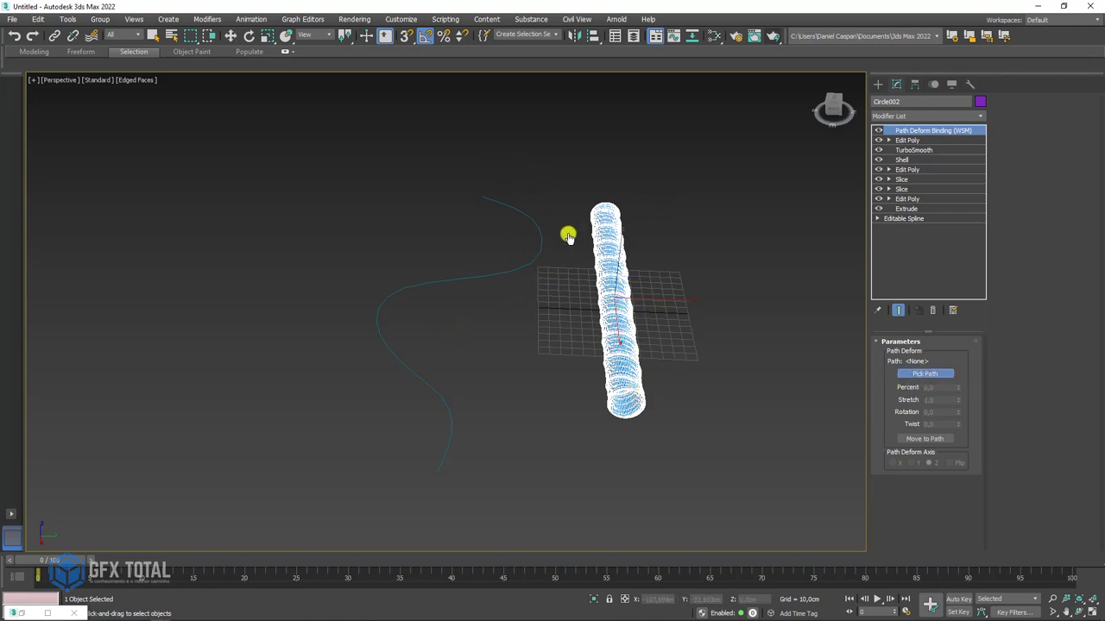
click(543, 242)
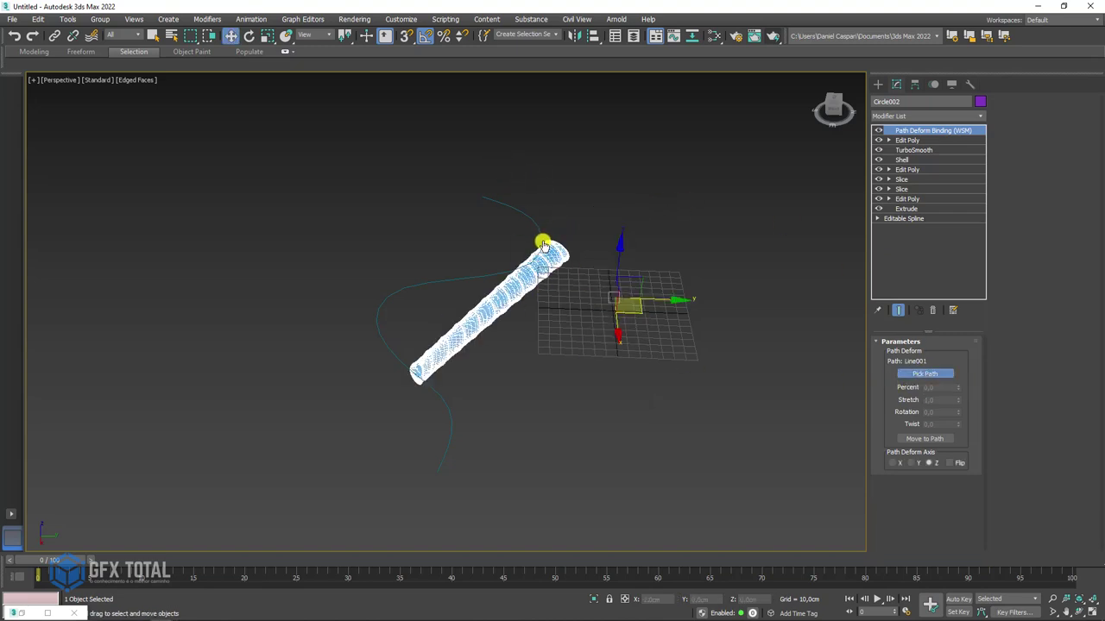
click(924, 439)
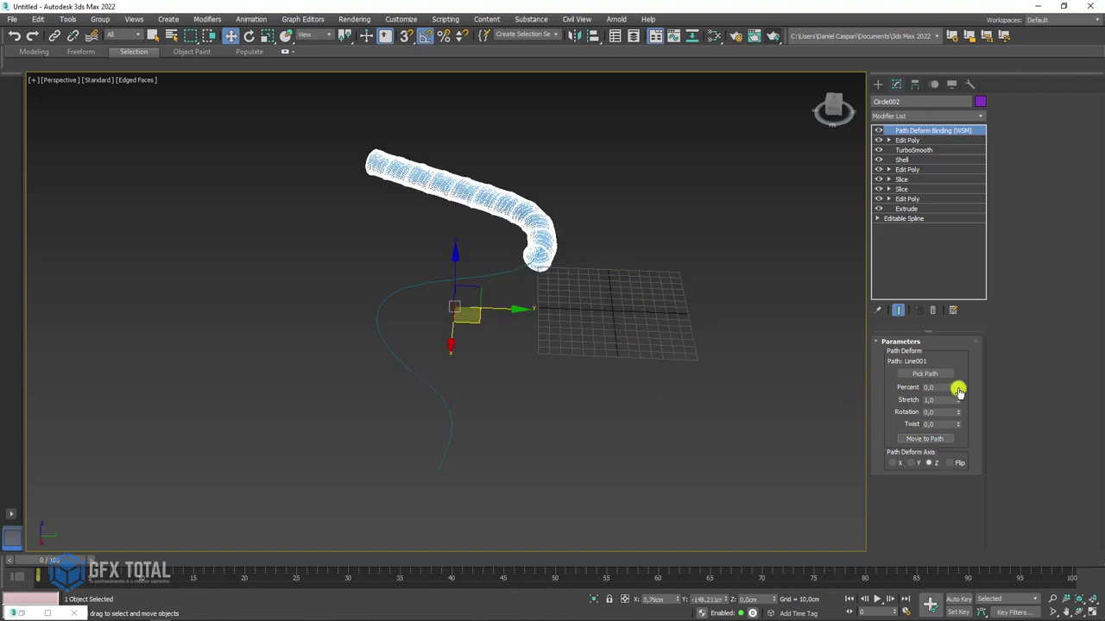
mouse_move(958, 390)
mouse_down()
mouse_move(956, 286)
mouse_move(941, 348)
mouse_move(942, 320)
mouse_up()
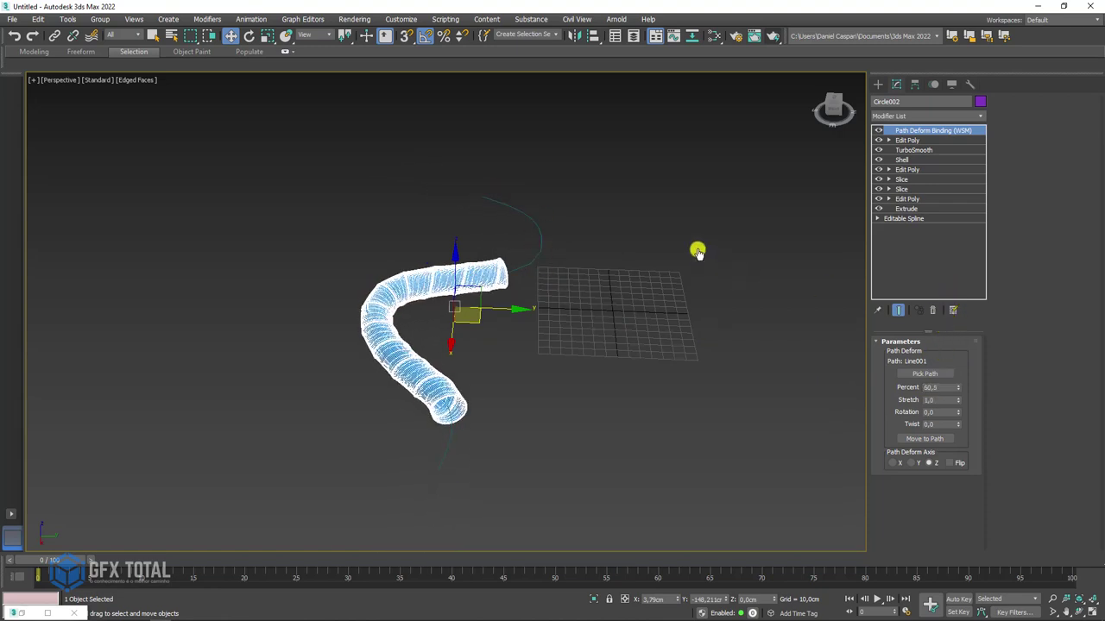
drag(574, 244, 543, 250)
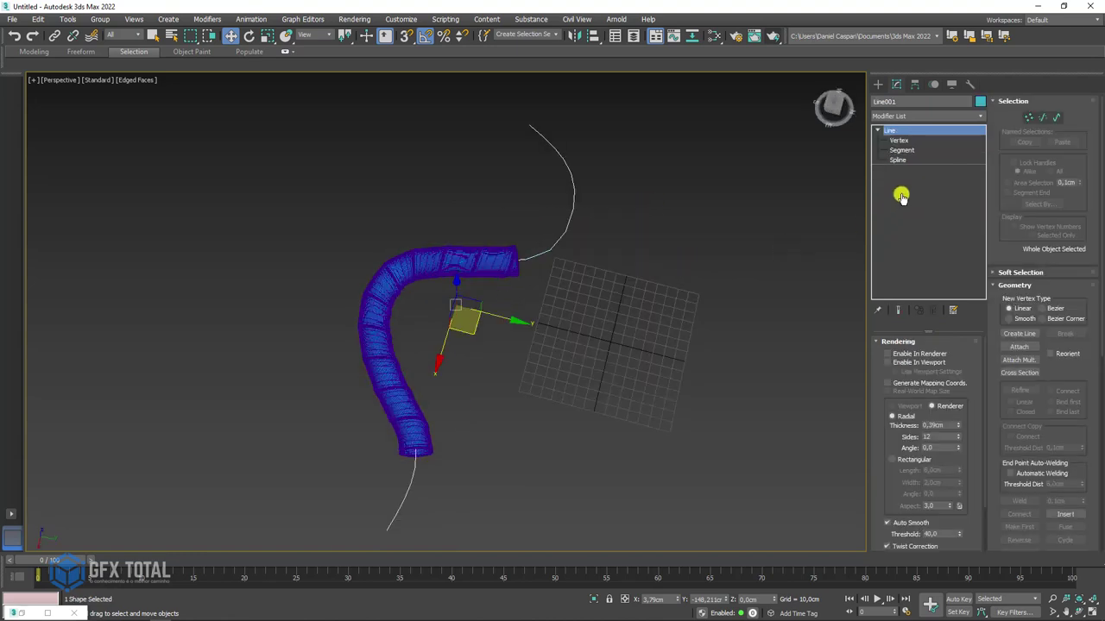
Step: Adjust a Line001 vertex's tangent handles to change the tube's bend
key(1)
click(556, 248)
alt+middle_drag(595, 301, 598, 318)
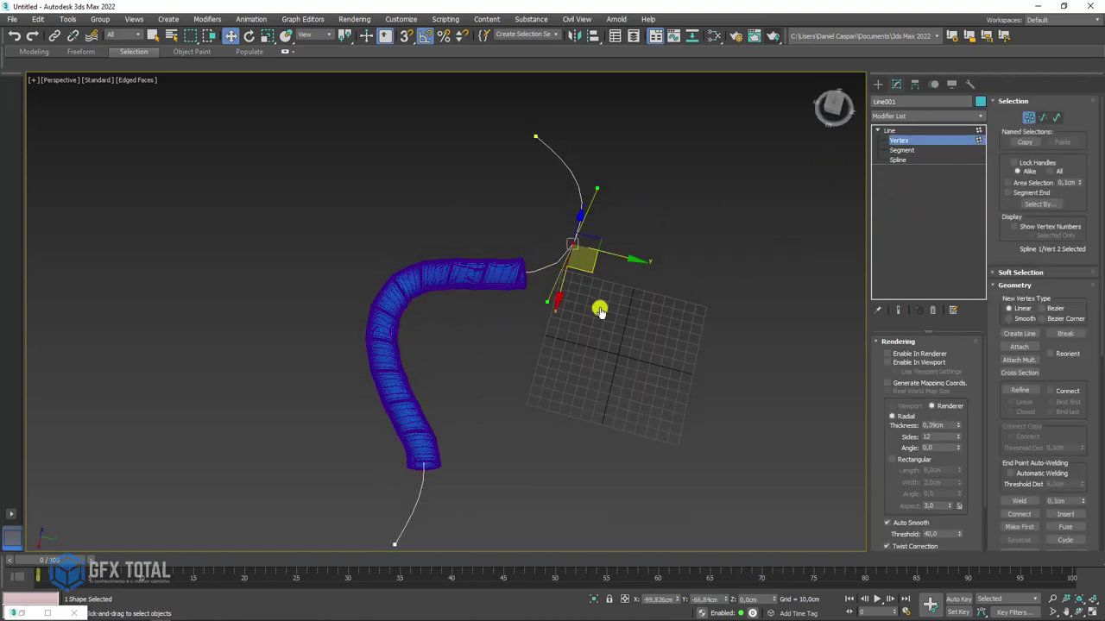
mouse_move(598, 318)
mouse_down()
mouse_move(577, 346)
mouse_move(582, 285)
mouse_up()
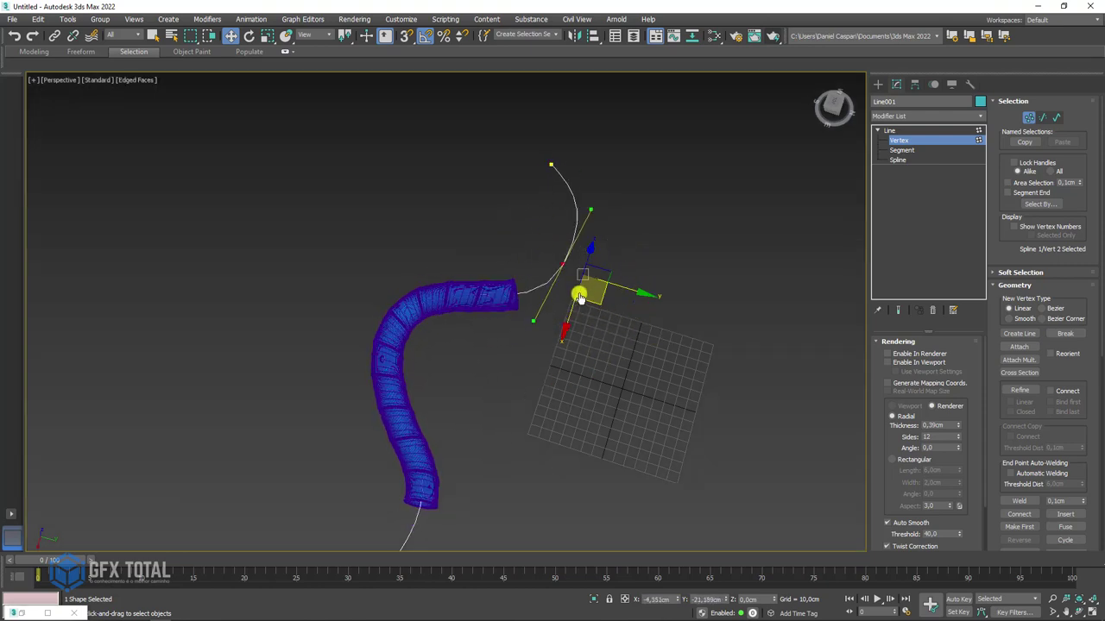
mouse_move(582, 285)
alt+middle_down()
mouse_move(629, 251)
mouse_move(748, 211)
alt+middle_up()
click(890, 131)
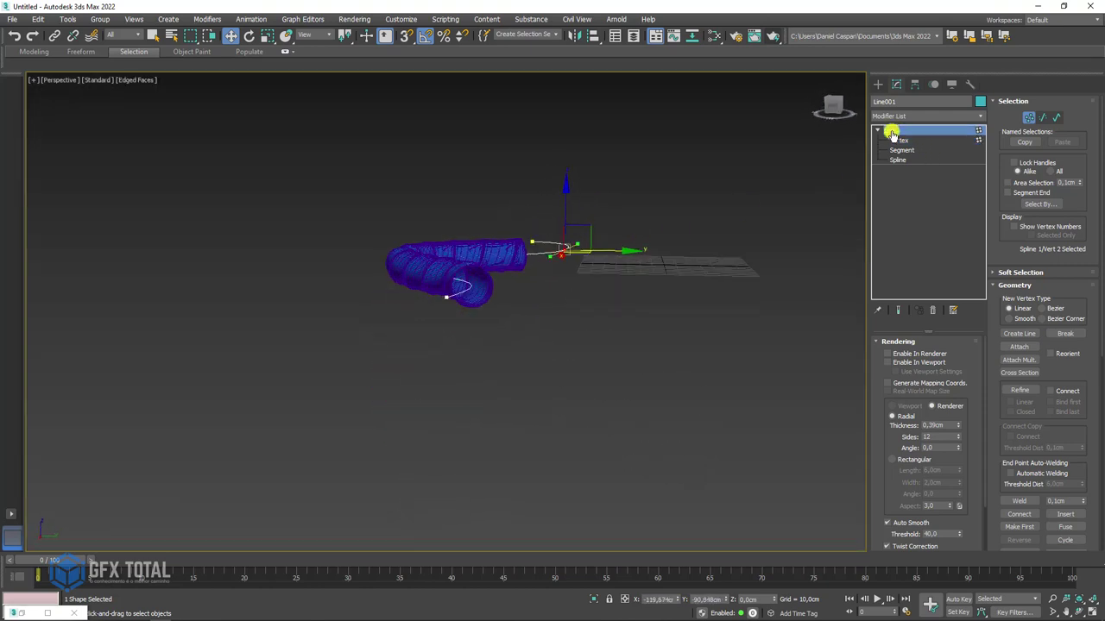
Step: Select the tube and curve together and try lifting them upward
alt+middle_drag(677, 133, 654, 163)
drag(653, 163, 325, 337)
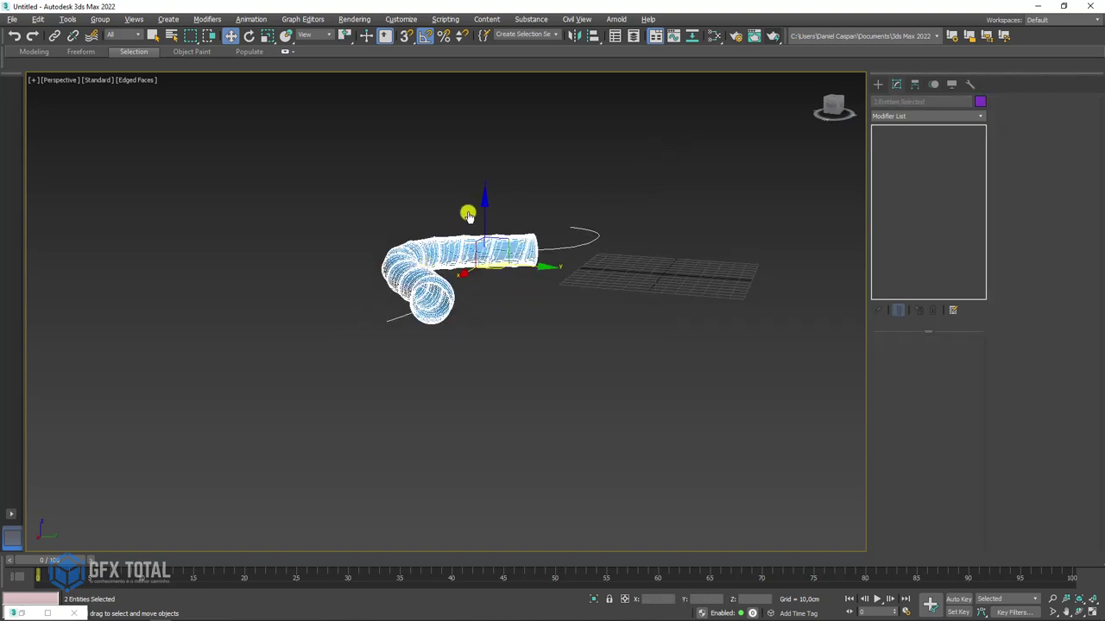
drag(484, 209, 614, 241)
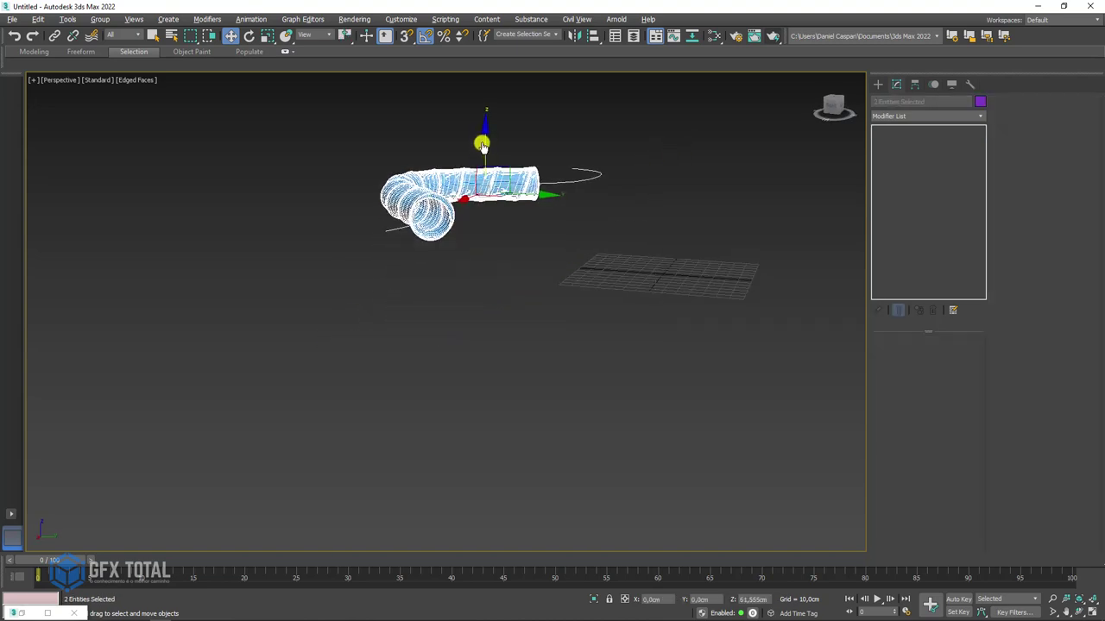
click(578, 281)
drag(488, 73, 580, 348)
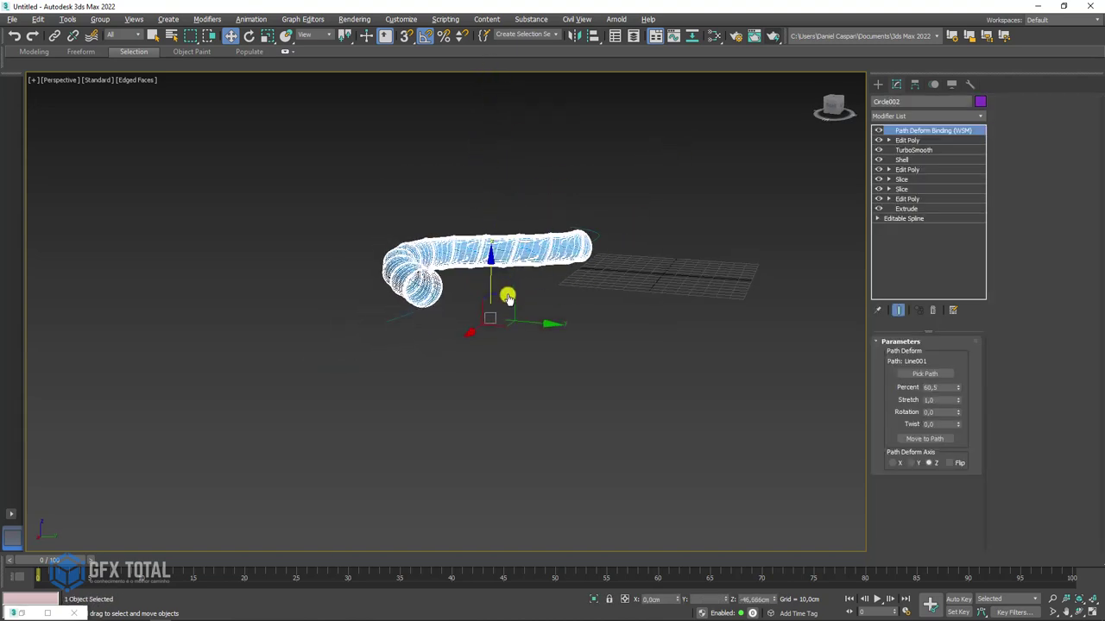
mouse_move(656, 375)
mouse_down()
mouse_move(478, 199)
mouse_move(515, 188)
mouse_up()
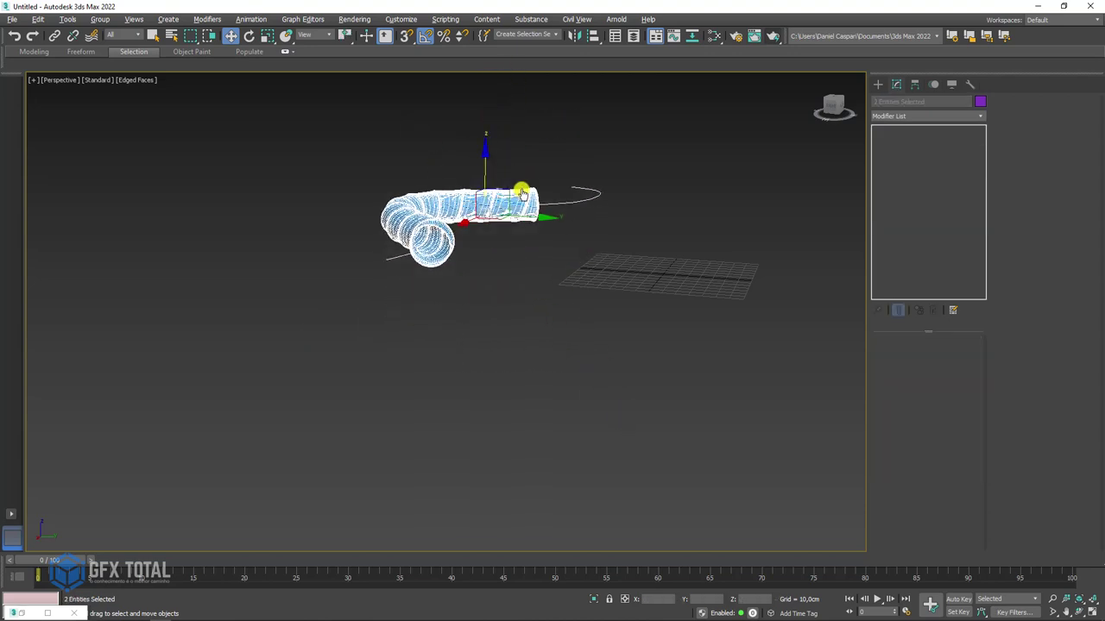
Step: Move the tube and curve together down-left in Front view to centre them over the grid
key(f)
scroll(369, 228, up, 4)
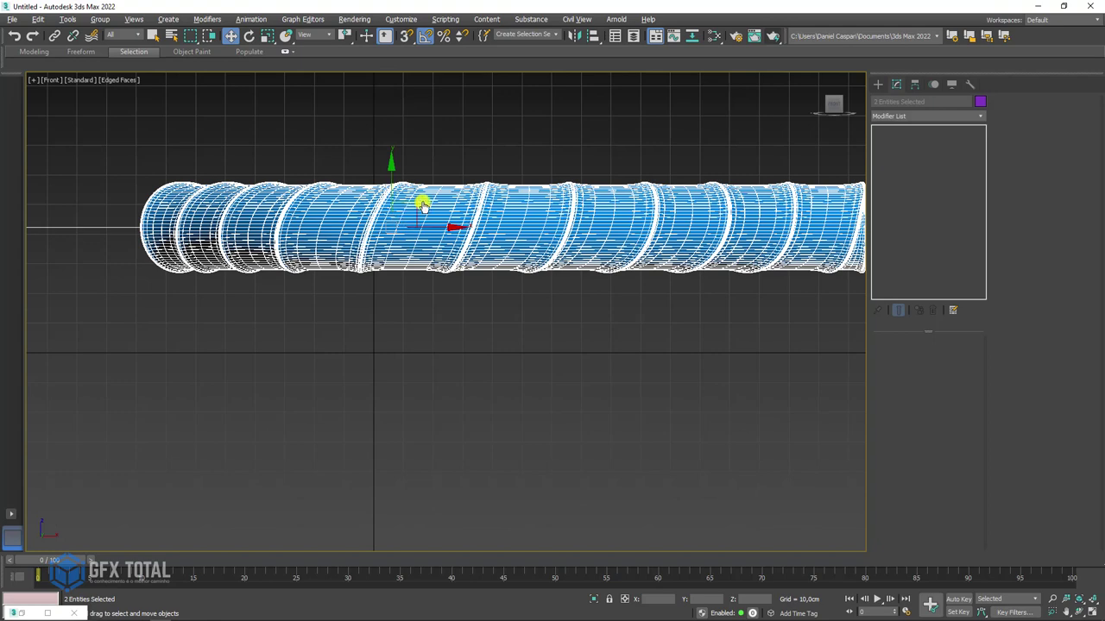
mouse_move(422, 204)
mouse_down()
mouse_move(382, 239)
mouse_move(367, 281)
mouse_up()
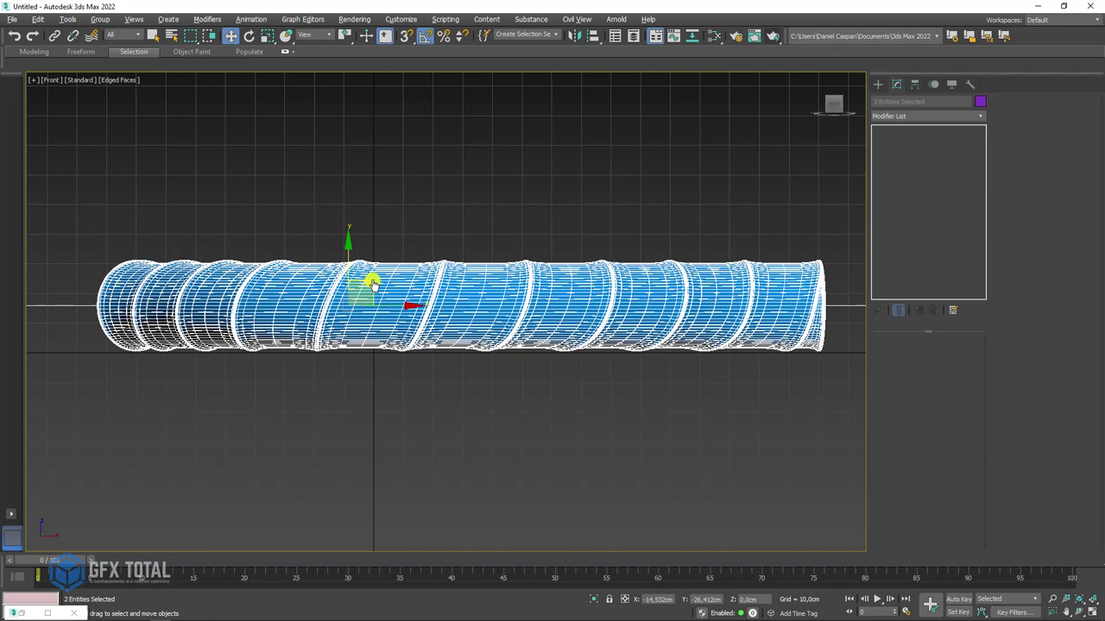
scroll(458, 281, down, 3)
key(p)
mouse_move(678, 291)
alt+middle_down()
mouse_move(587, 326)
mouse_move(802, 173)
alt+middle_up()
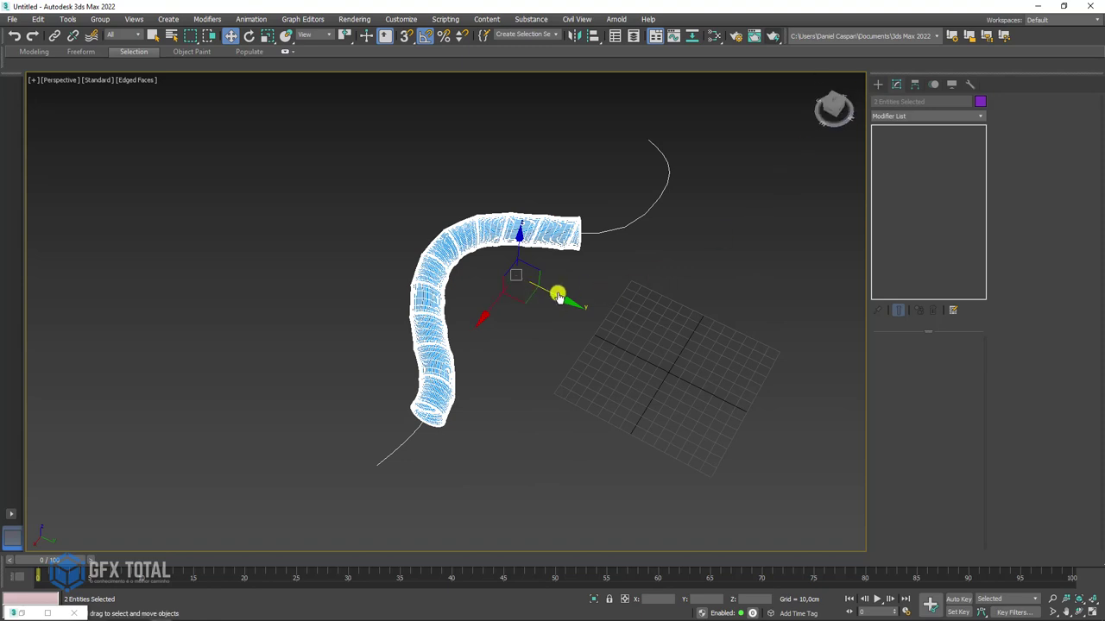
mouse_move(557, 296)
middle_down()
mouse_move(734, 419)
mouse_move(672, 331)
mouse_move(794, 197)
middle_up()
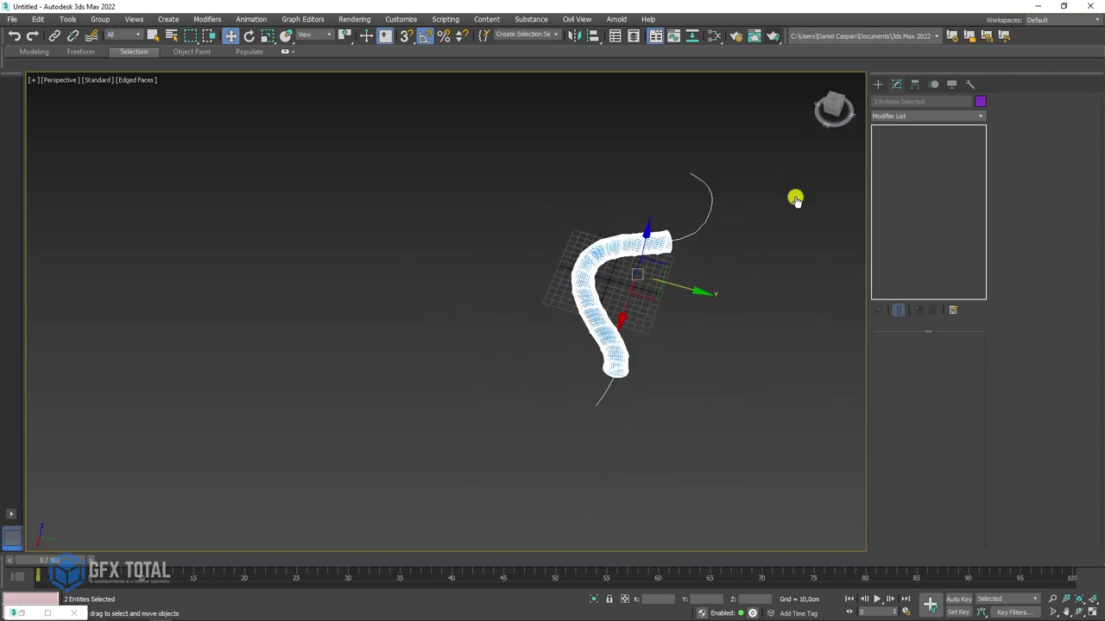
Step: Create a large Plane001 floor beneath the tube
click(877, 84)
click(875, 102)
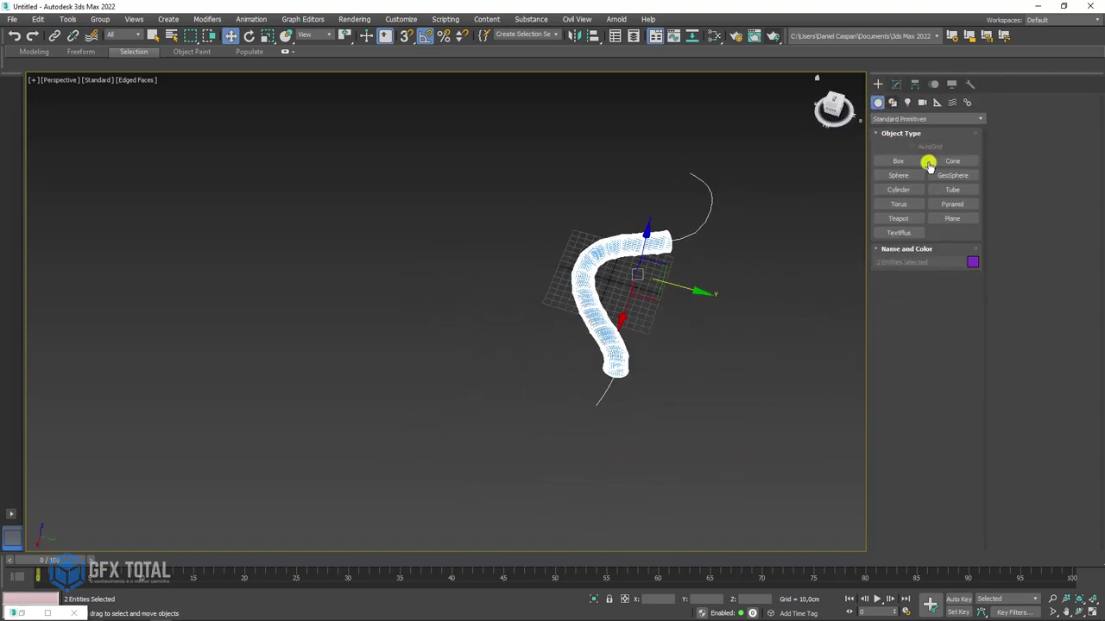
click(952, 220)
mouse_move(441, 111)
mouse_down()
mouse_move(764, 455)
mouse_move(733, 414)
mouse_up()
mouse_move(732, 414)
alt+middle_down()
mouse_move(785, 328)
mouse_move(688, 338)
mouse_move(723, 52)
alt+middle_up()
Step: Assign a copied VRayMtl, Material #39, to the plane with a dull grey diffuse
click(714, 36)
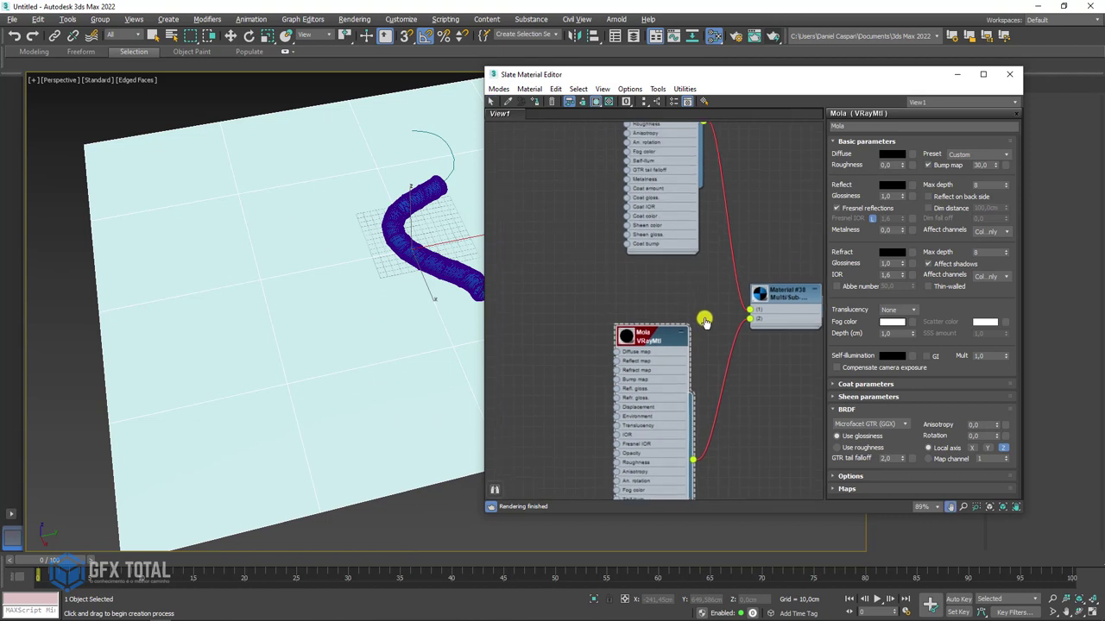
middle_drag(732, 217, 727, 277)
shift+drag(705, 210, 553, 199)
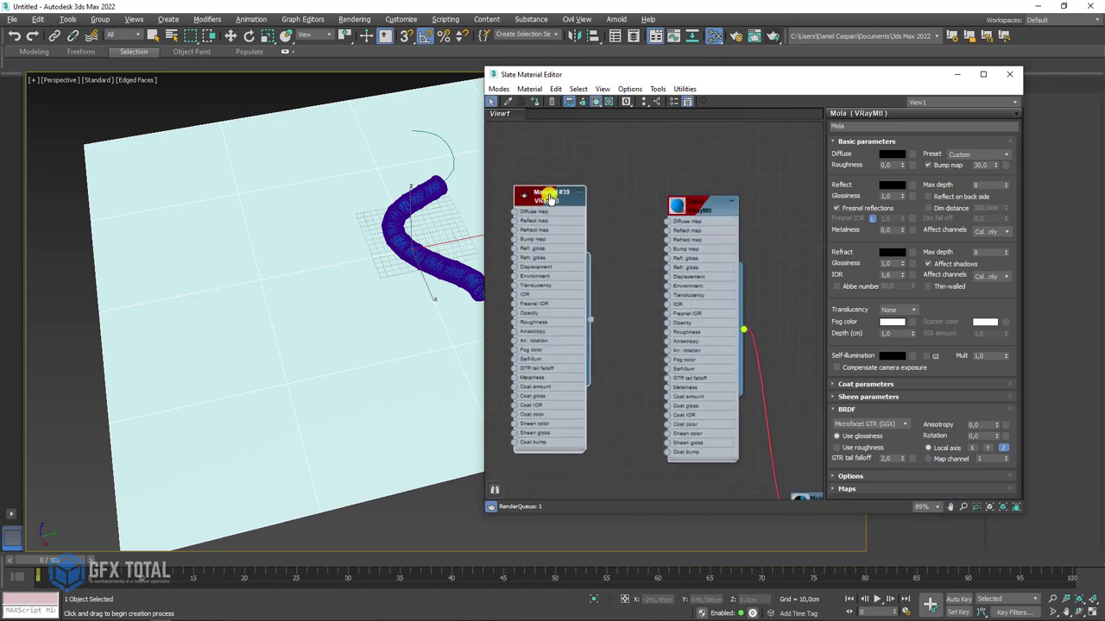
right_click(550, 198)
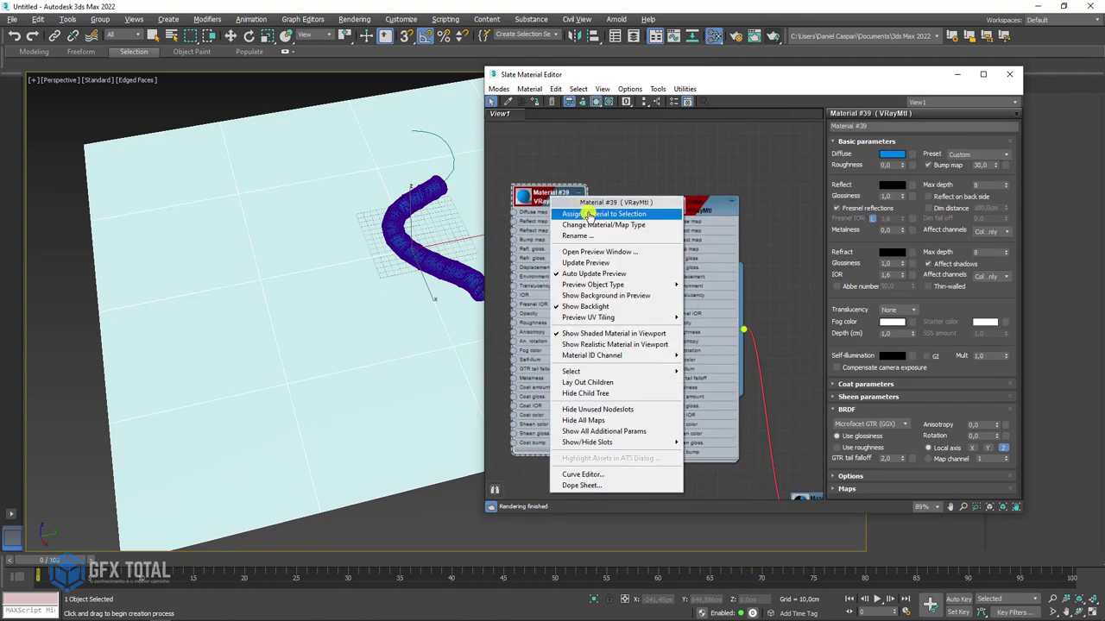
click(591, 215)
click(892, 155)
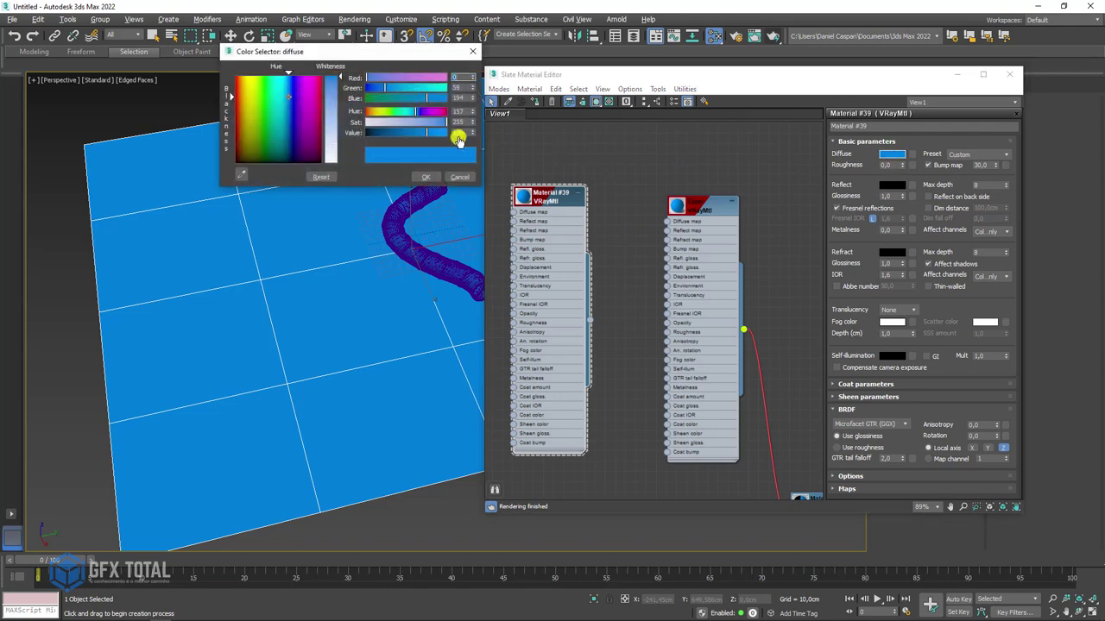
mouse_move(429, 123)
mouse_down()
mouse_move(382, 122)
mouse_move(386, 132)
mouse_up()
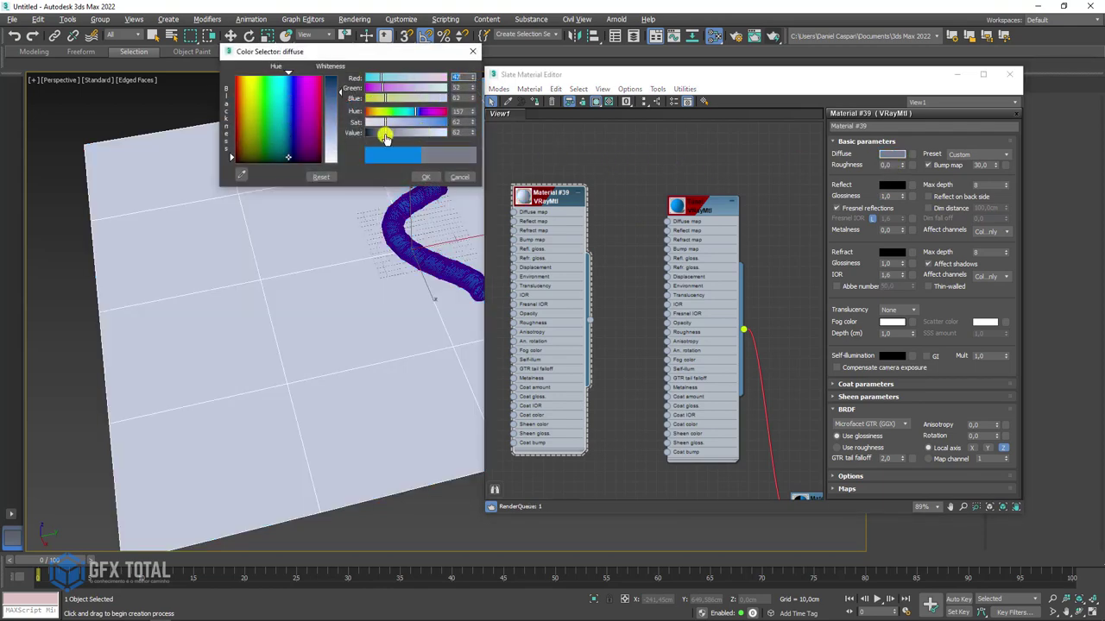
click(426, 180)
Step: Draw a VRayLight plane light above the tube
click(1013, 75)
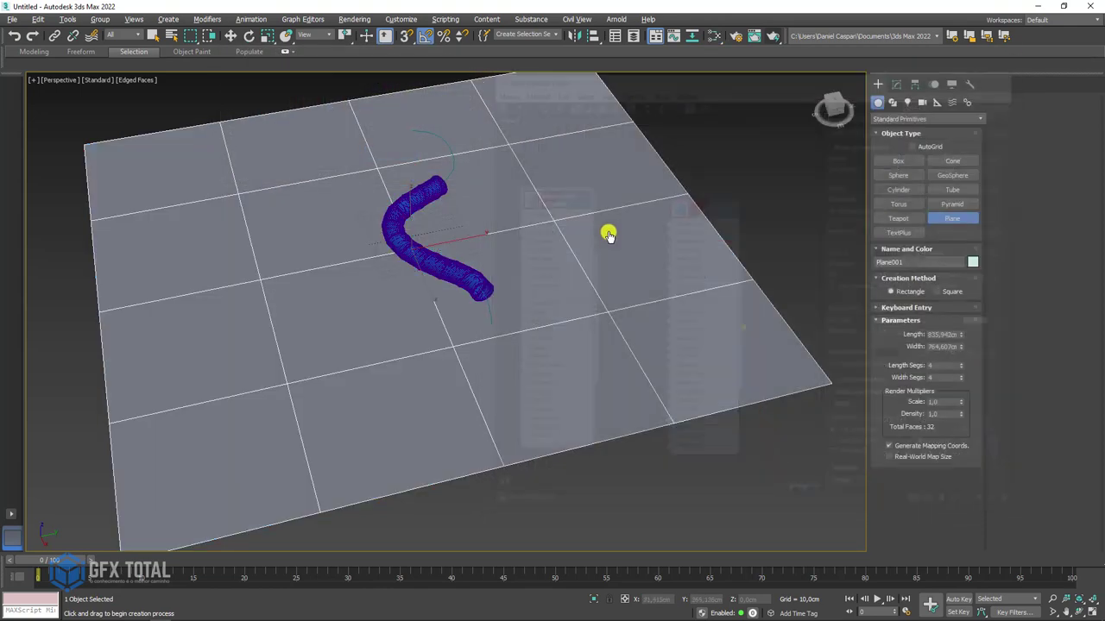
mouse_move(604, 234)
alt+middle_down()
mouse_move(537, 229)
mouse_move(745, 165)
alt+middle_up()
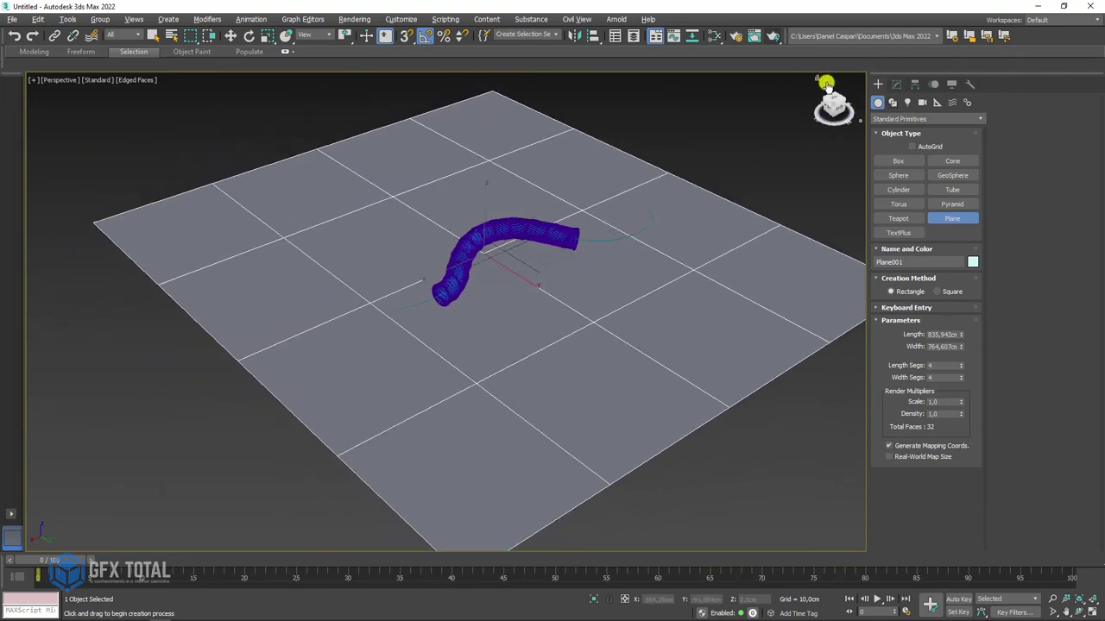
click(899, 104)
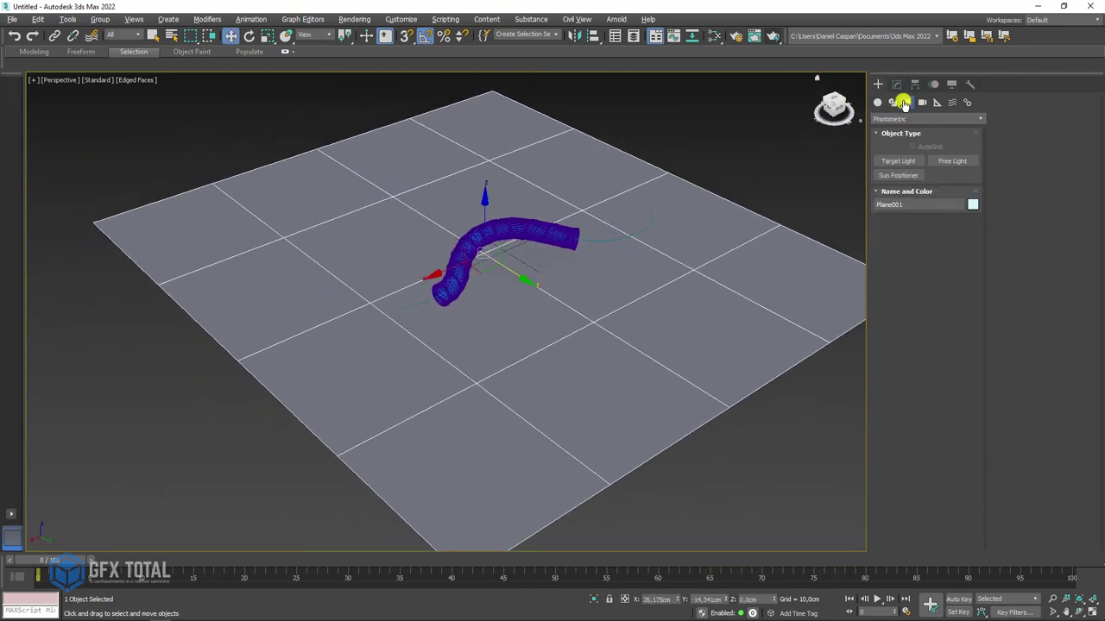
click(906, 118)
click(887, 147)
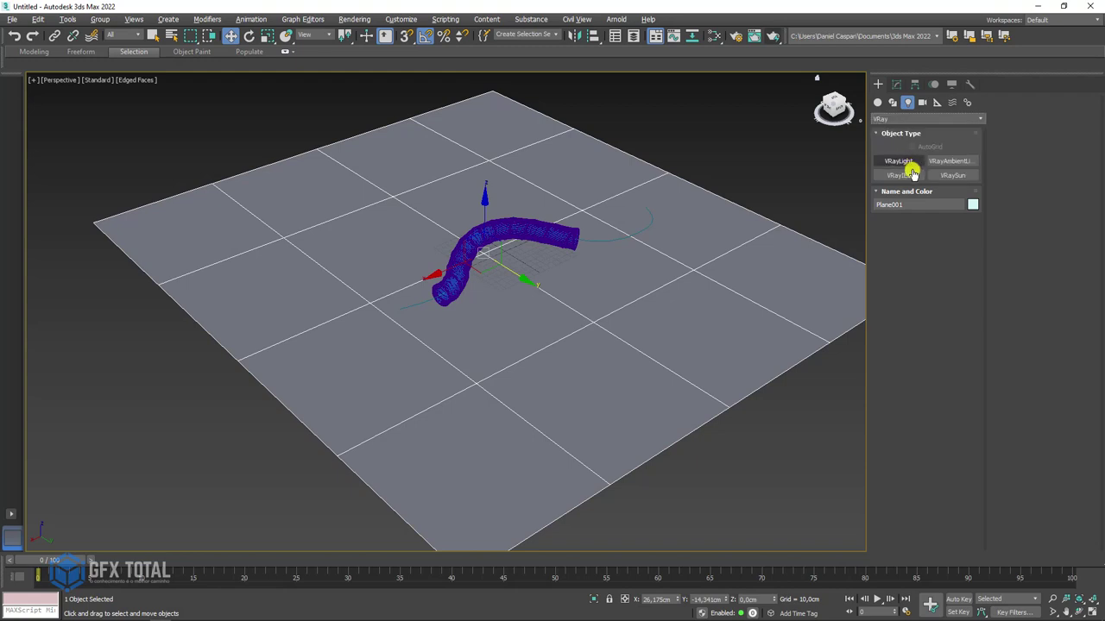
click(899, 164)
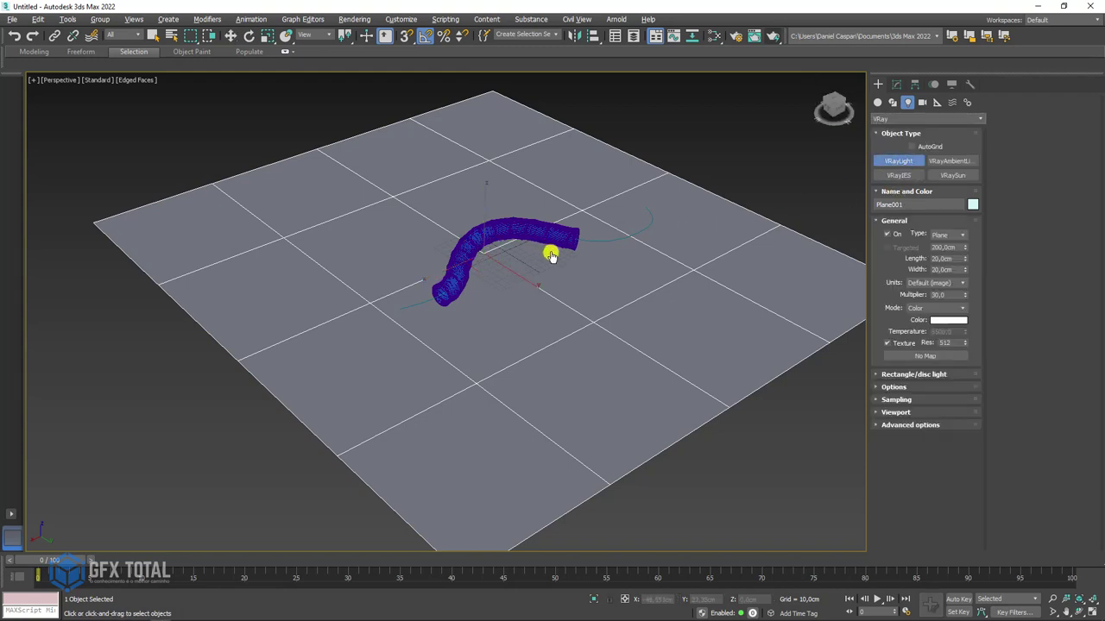
mouse_move(549, 251)
alt+middle_down()
mouse_move(560, 276)
mouse_move(452, 175)
alt+middle_up()
drag(452, 175, 552, 202)
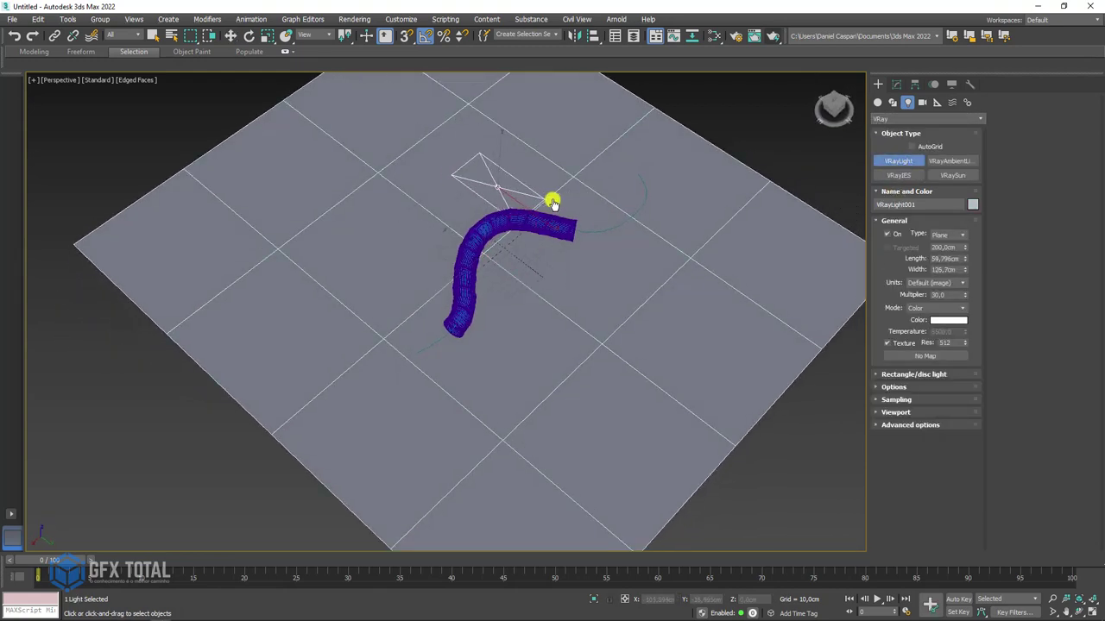
Step: Tilt VRayLight001 toward the tube and raise it to about 72 cm
key(e)
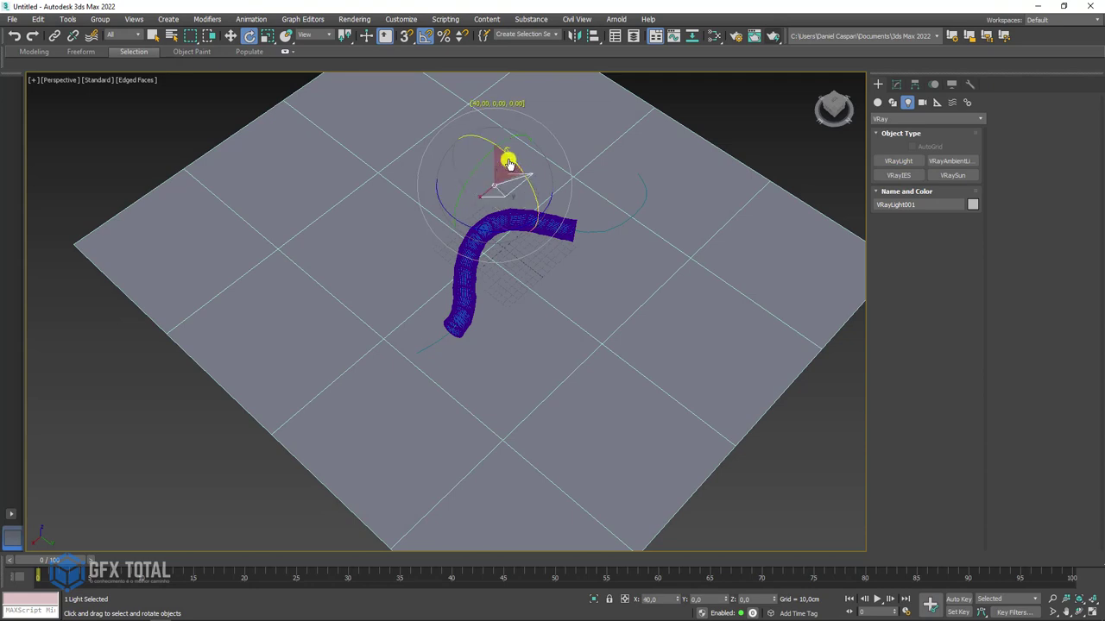
key(w)
key(e)
drag(506, 189, 529, 184)
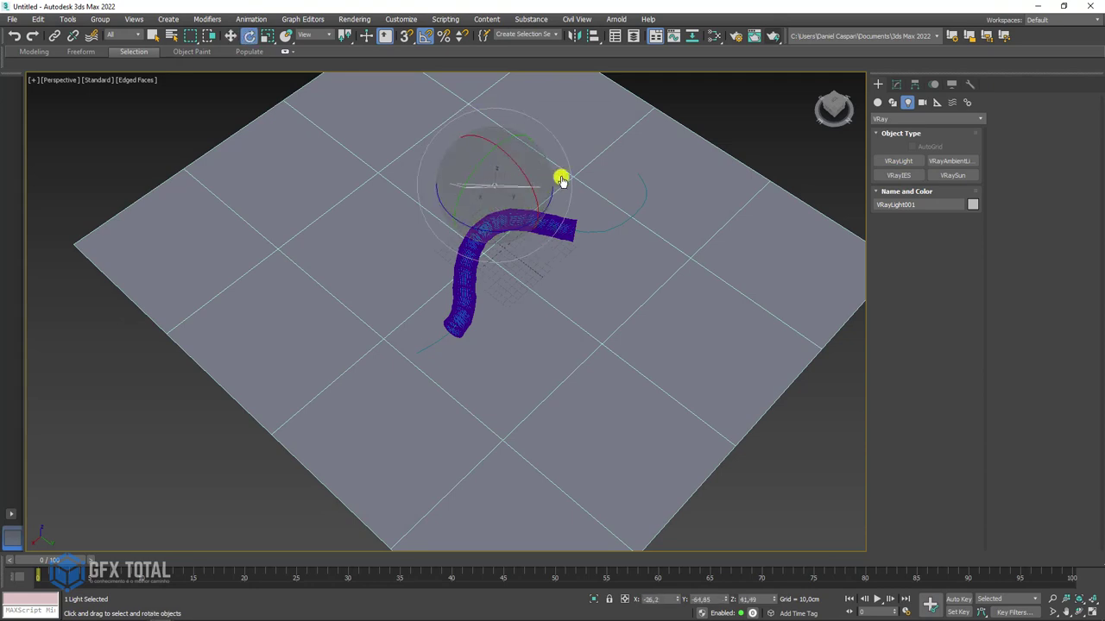
key(w)
alt+middle_drag(547, 184, 517, 175)
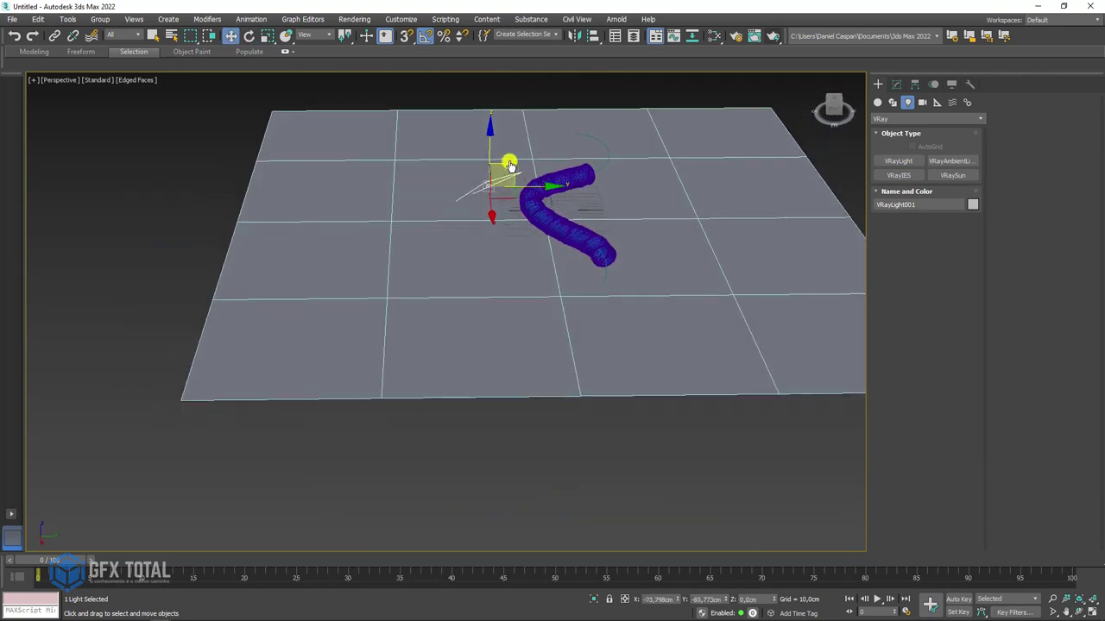
drag(510, 165, 518, 123)
mouse_move(537, 168)
alt+middle_down()
mouse_move(518, 172)
mouse_move(550, 212)
alt+middle_up()
scroll(518, 172, up, 3)
scroll(552, 242, down, 3)
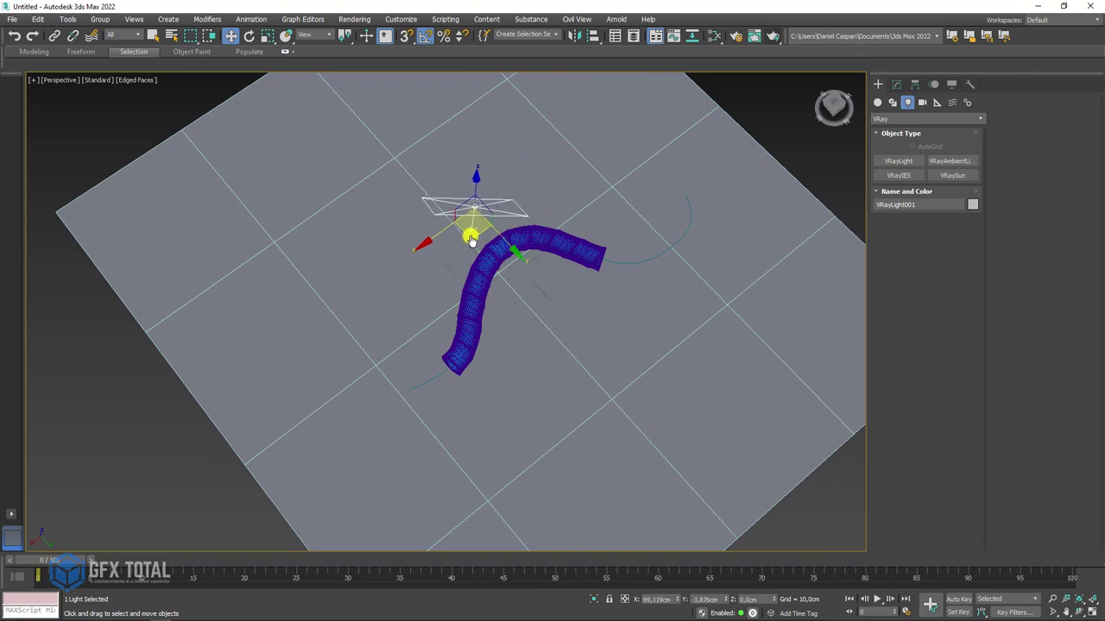
mouse_move(471, 234)
alt+middle_down()
mouse_move(492, 202)
mouse_move(481, 247)
mouse_move(526, 249)
mouse_move(411, 259)
mouse_move(456, 234)
mouse_move(547, 221)
mouse_move(538, 247)
mouse_move(535, 217)
mouse_move(503, 239)
mouse_move(526, 216)
alt+middle_up()
scroll(480, 248, up, 5)
scroll(525, 250, down, 3)
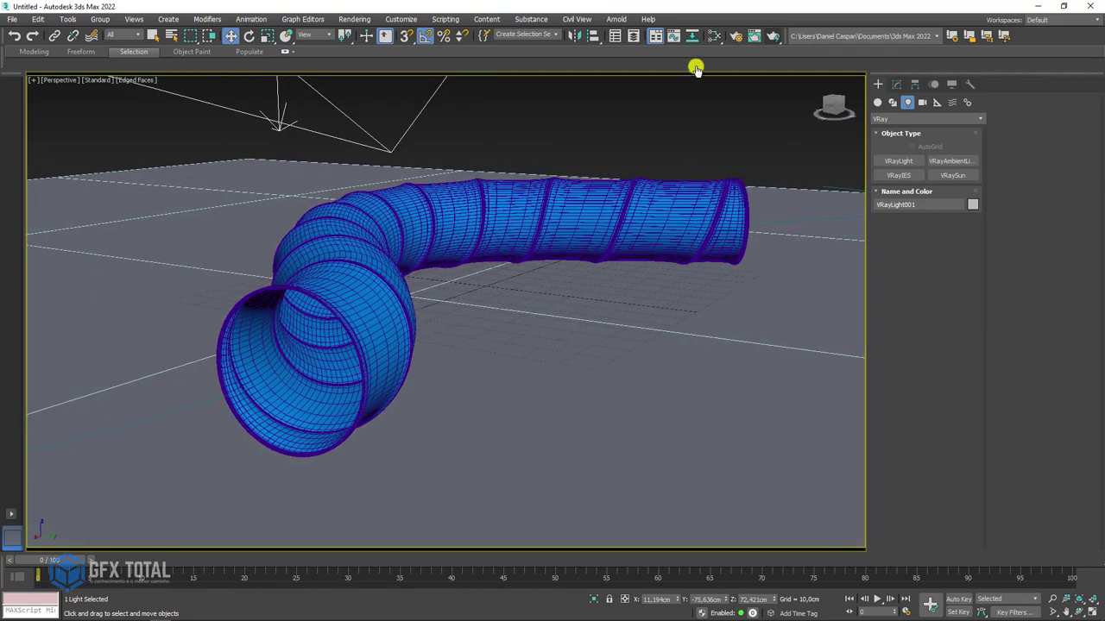
Step: Render the perspective view with V-Ray at 50% frame-buffer size and compare with the Firefox reference
click(774, 37)
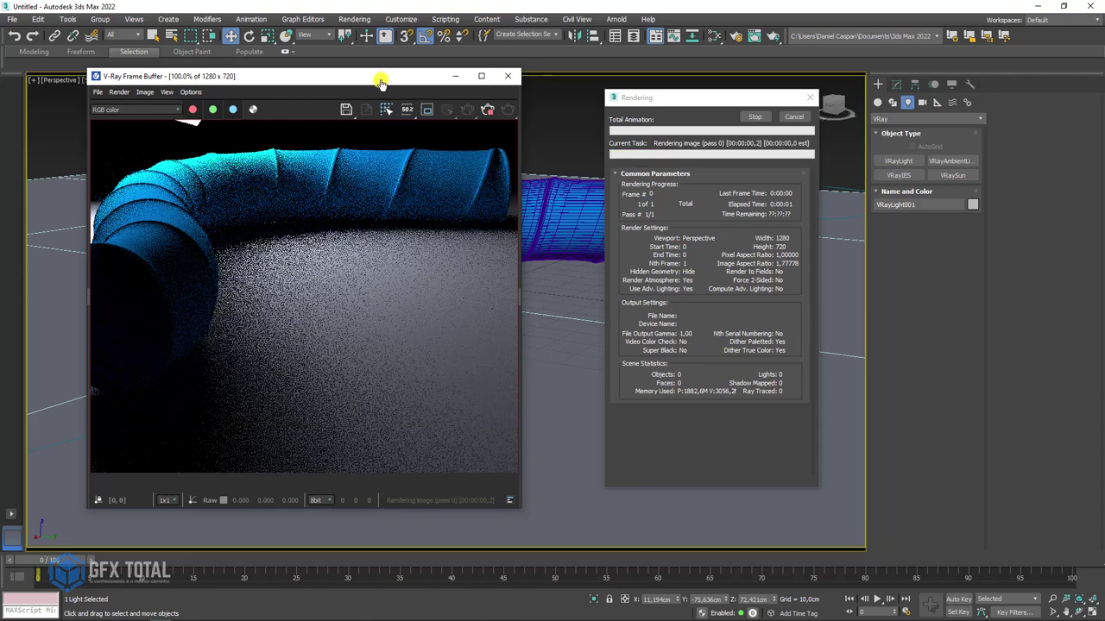
drag(379, 79, 411, 73)
scroll(345, 227, down, 2)
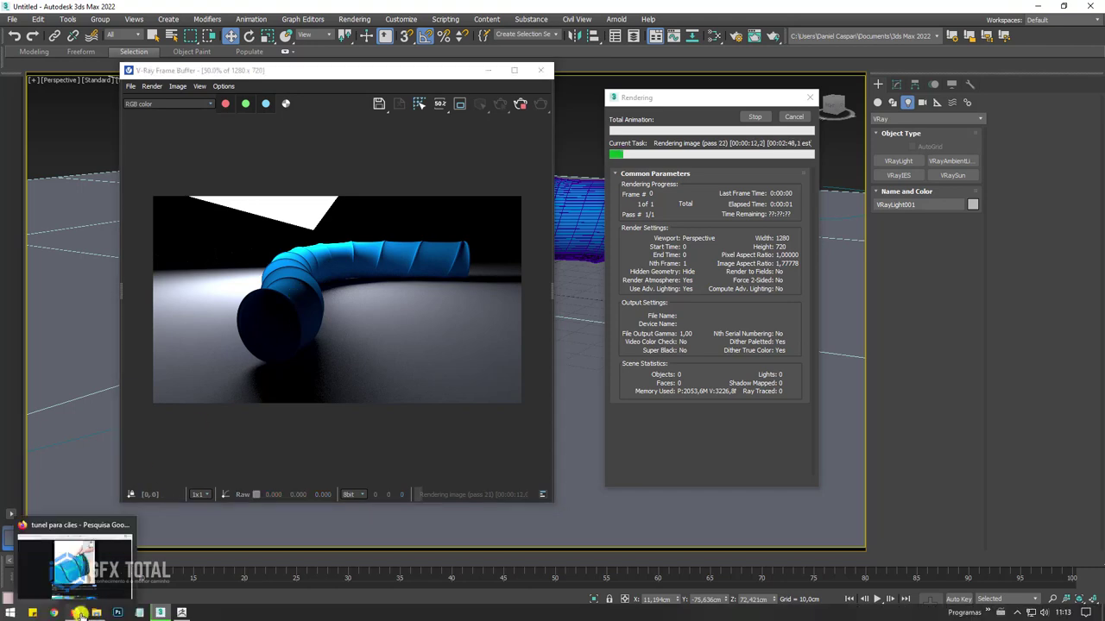
click(75, 615)
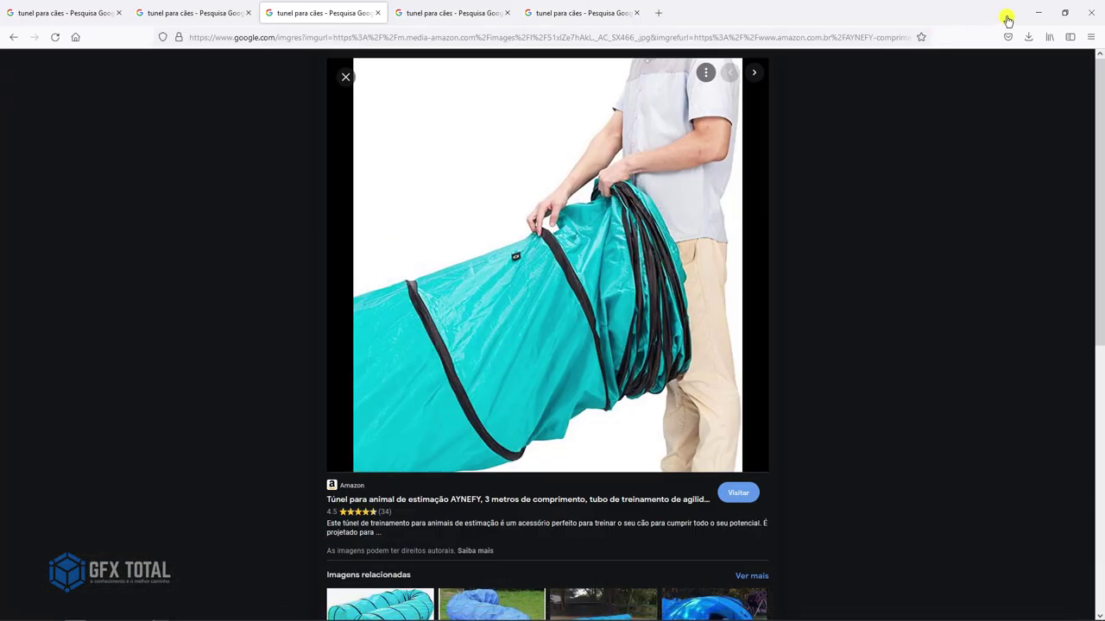
click(1035, 17)
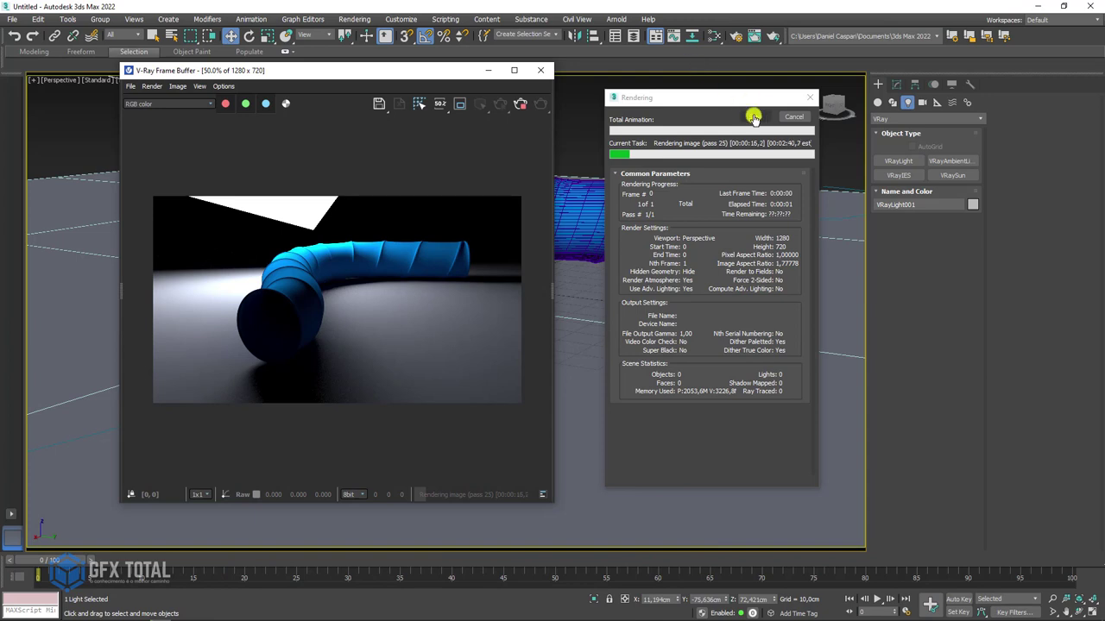
Step: Add a Cellular map node beside the Tunel material in the Slate Material Editor
click(715, 37)
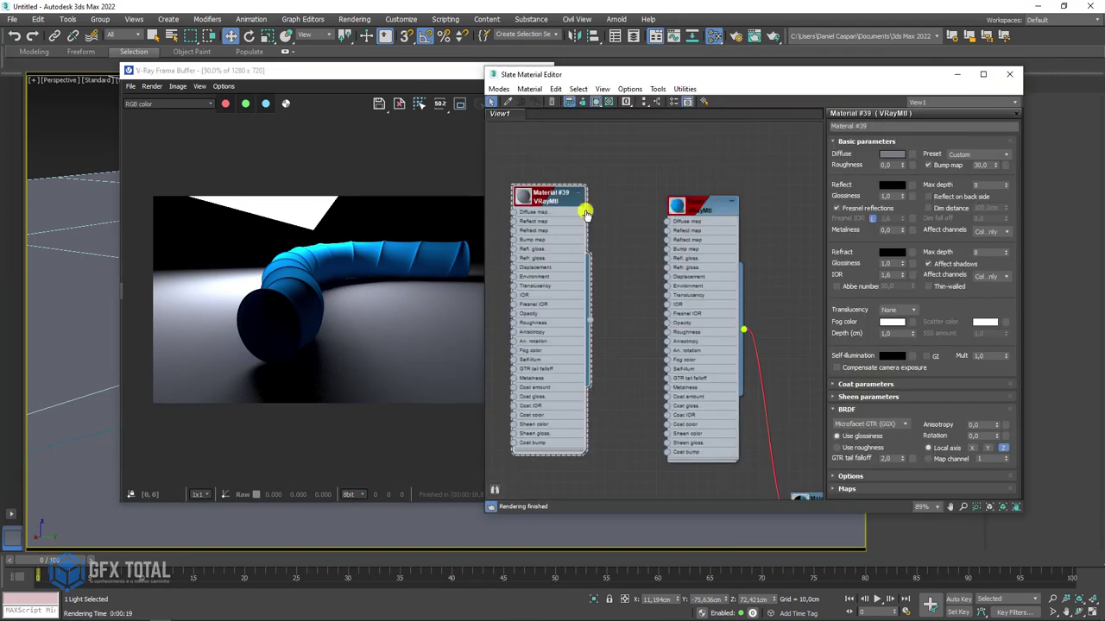
mouse_move(584, 210)
mouse_down()
mouse_move(708, 291)
mouse_move(708, 249)
mouse_move(567, 480)
mouse_up()
middle_drag(596, 320, 629, 222)
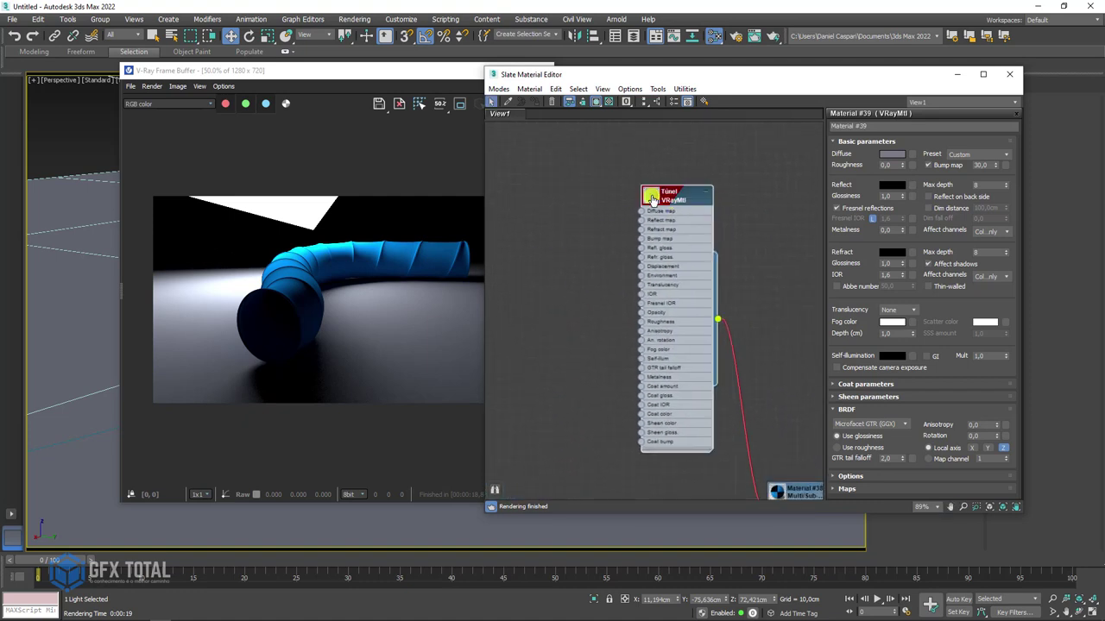
drag(653, 198, 666, 219)
right_click(525, 195)
mouse_move(553, 215)
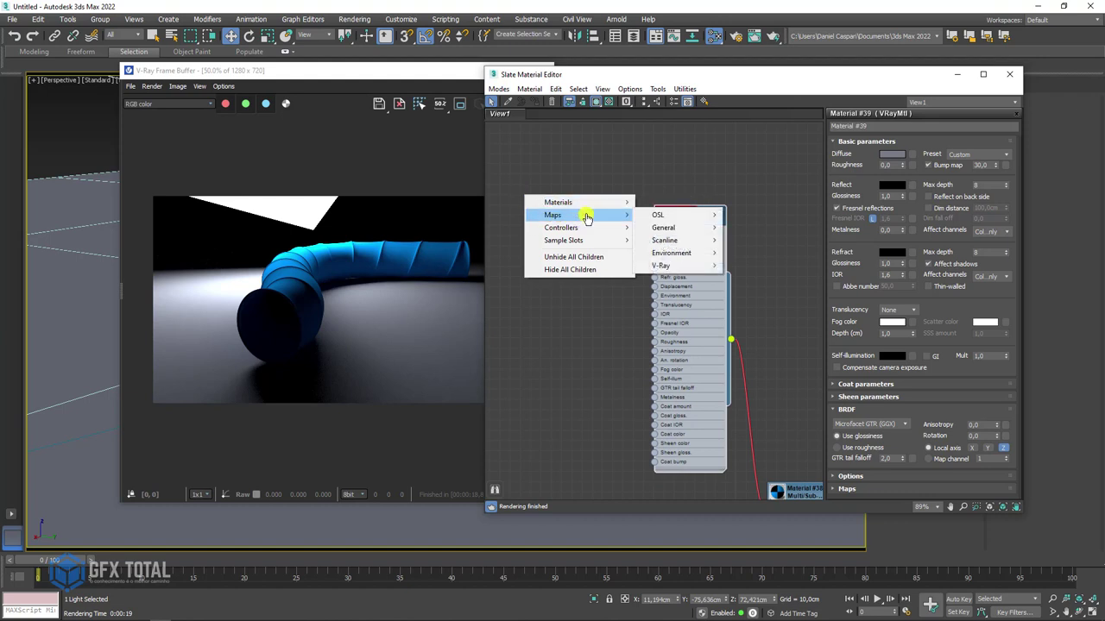
mouse_move(663, 228)
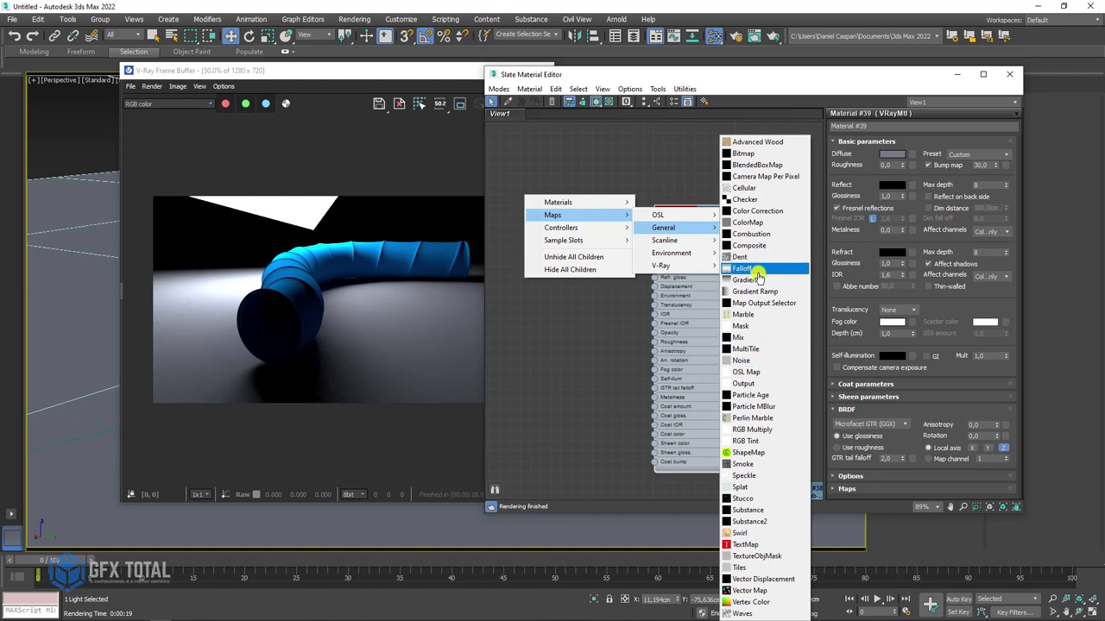
click(742, 188)
mouse_move(506, 193)
mouse_down()
mouse_move(565, 226)
mouse_move(526, 161)
mouse_up()
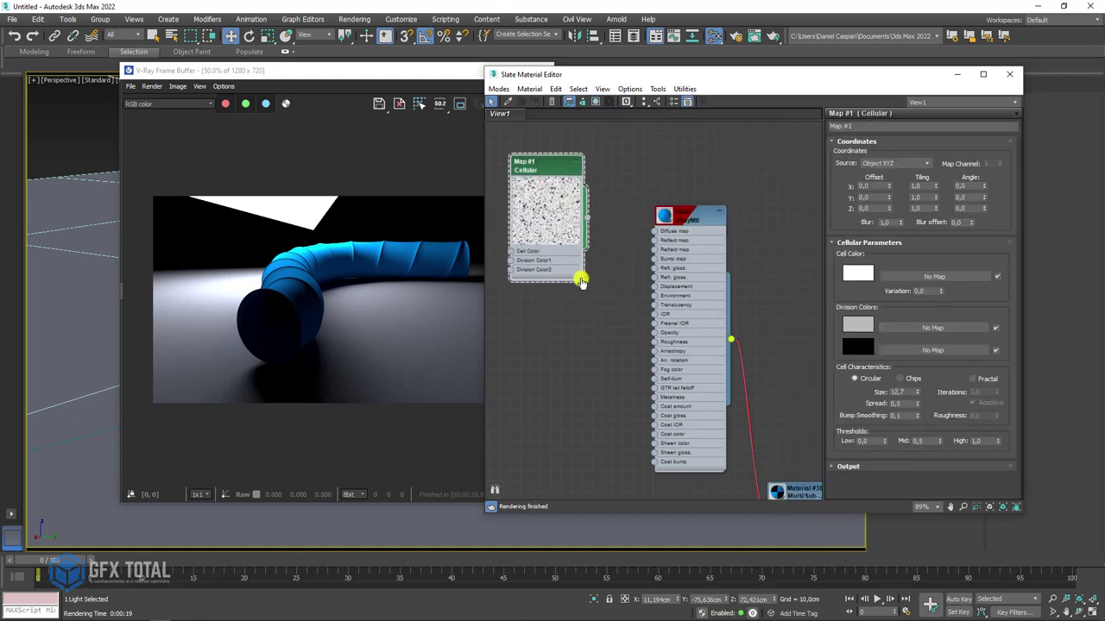
drag(580, 282, 702, 418)
drag(631, 172, 557, 158)
mouse_move(632, 216)
middle_down()
mouse_move(691, 207)
mouse_move(681, 141)
middle_up()
mouse_move(680, 141)
mouse_down()
mouse_move(645, 173)
mouse_move(648, 152)
mouse_up()
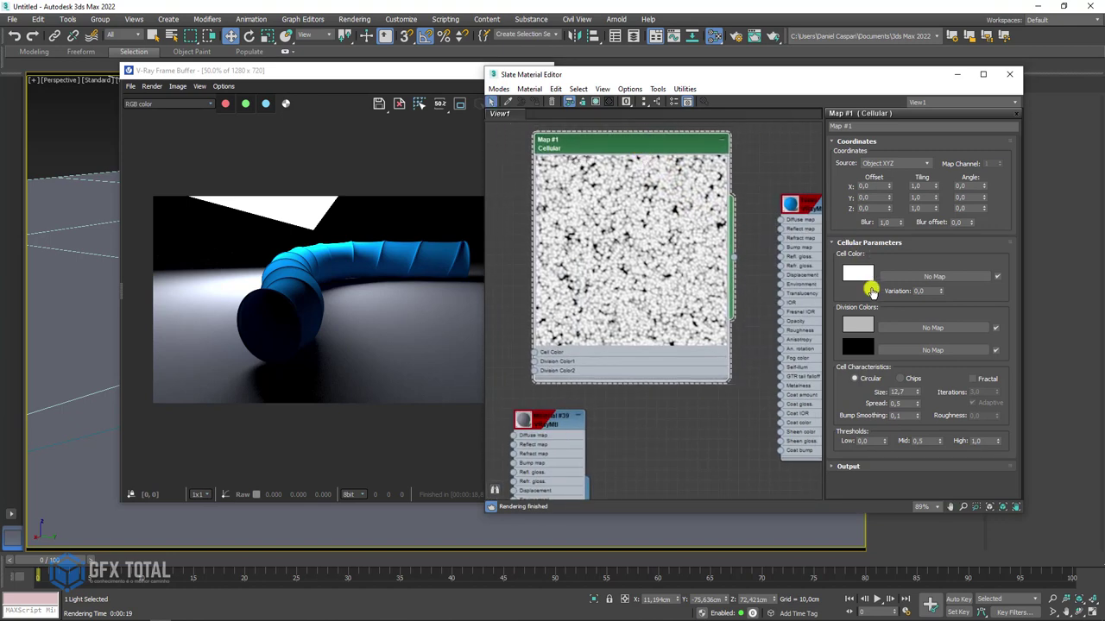
Step: Set the Cellular map to Chips, Explicit Map Channel source, and size 0.2
click(901, 378)
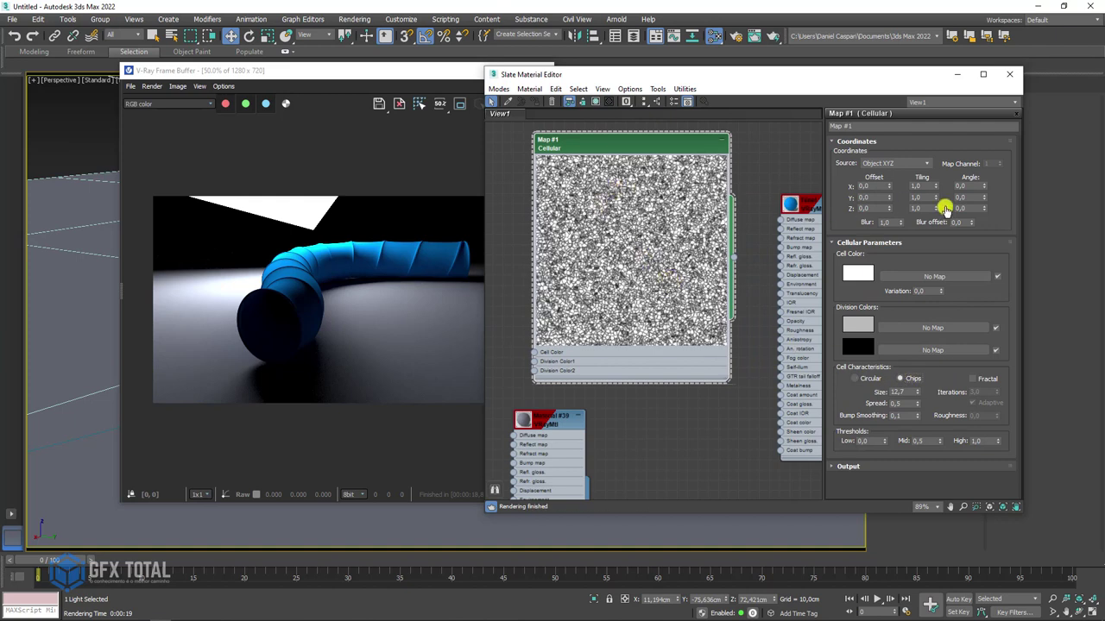
click(913, 164)
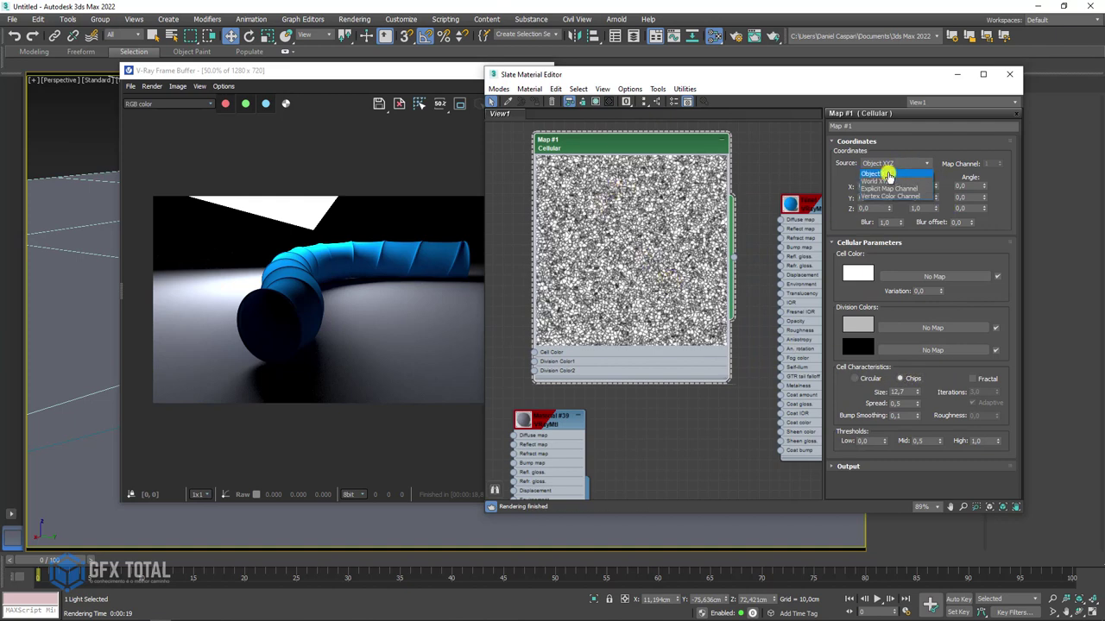
click(891, 189)
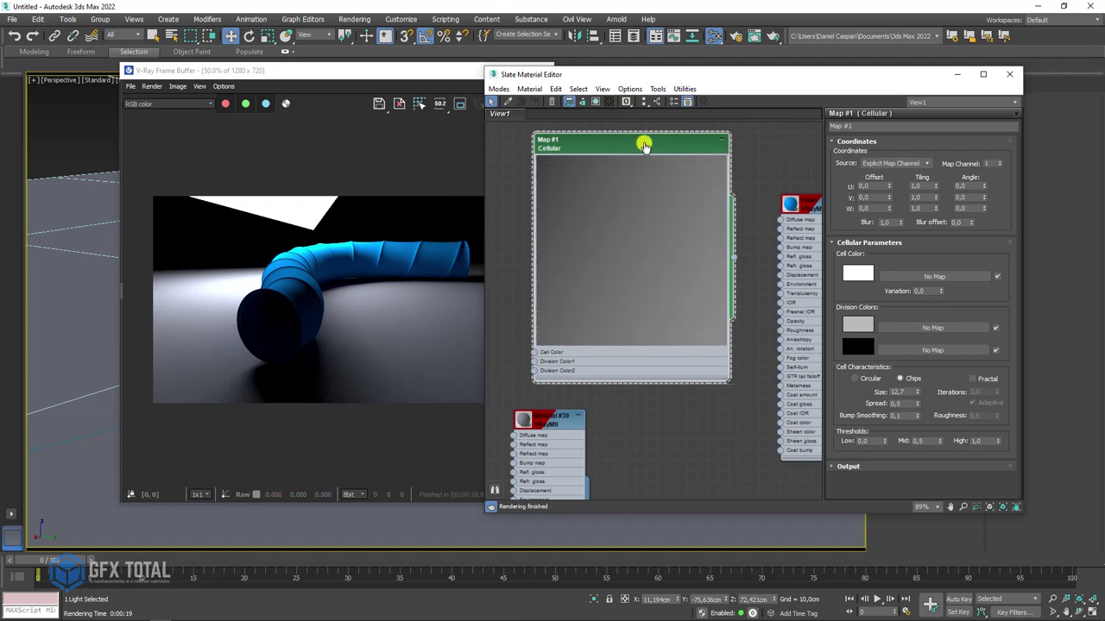
drag(644, 144, 664, 134)
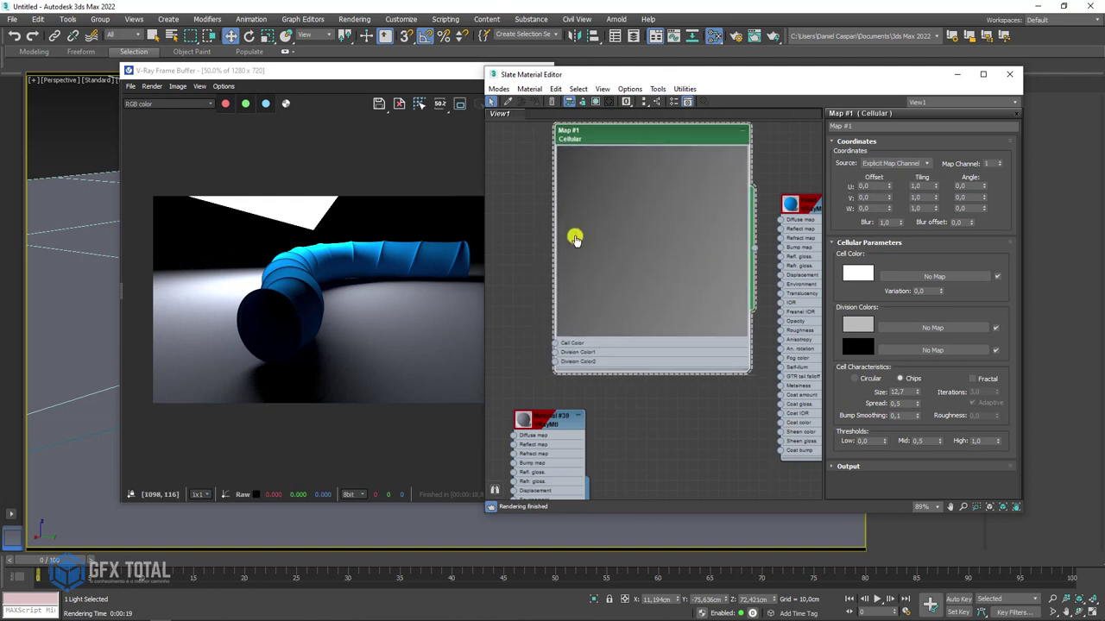
double_click(893, 393)
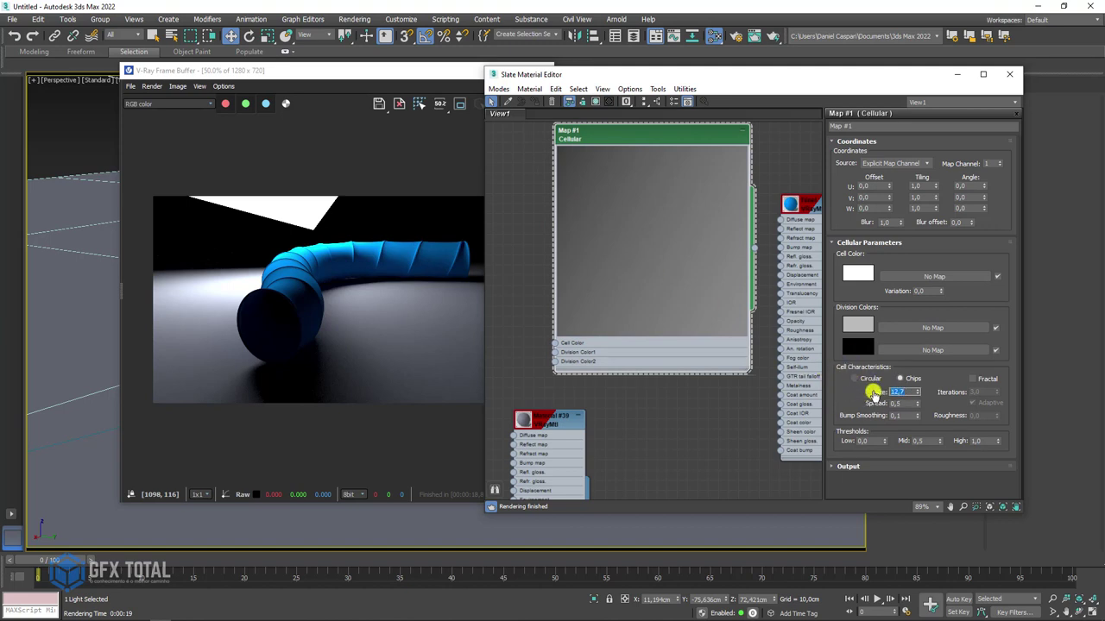
text(0,2)
key(Return)
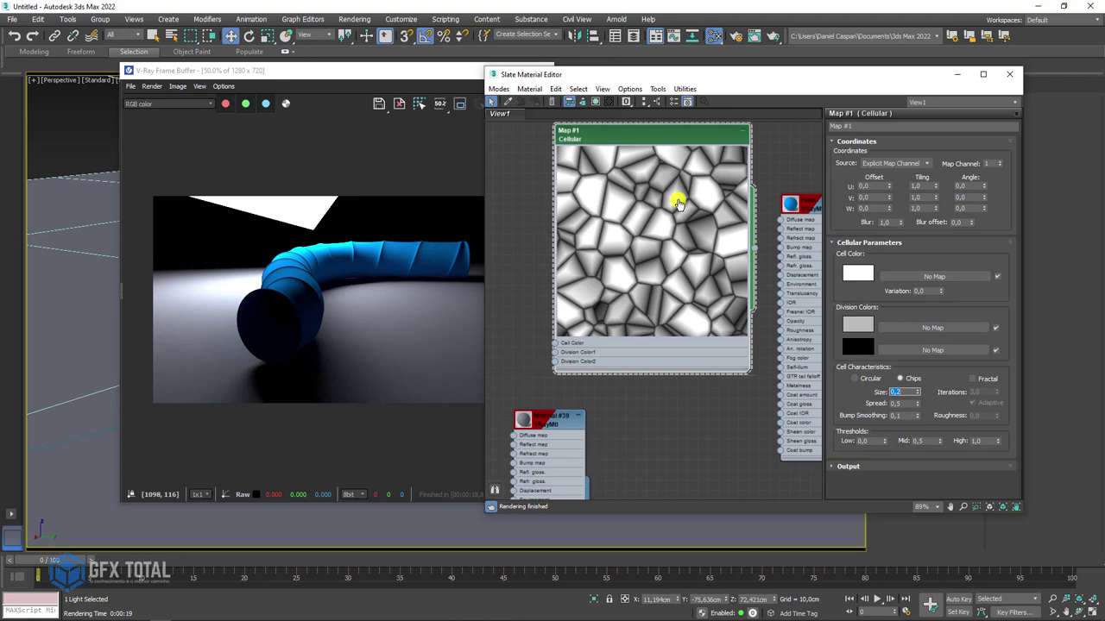
Step: Close the editors and disable Path Deform to straighten the tube
click(956, 74)
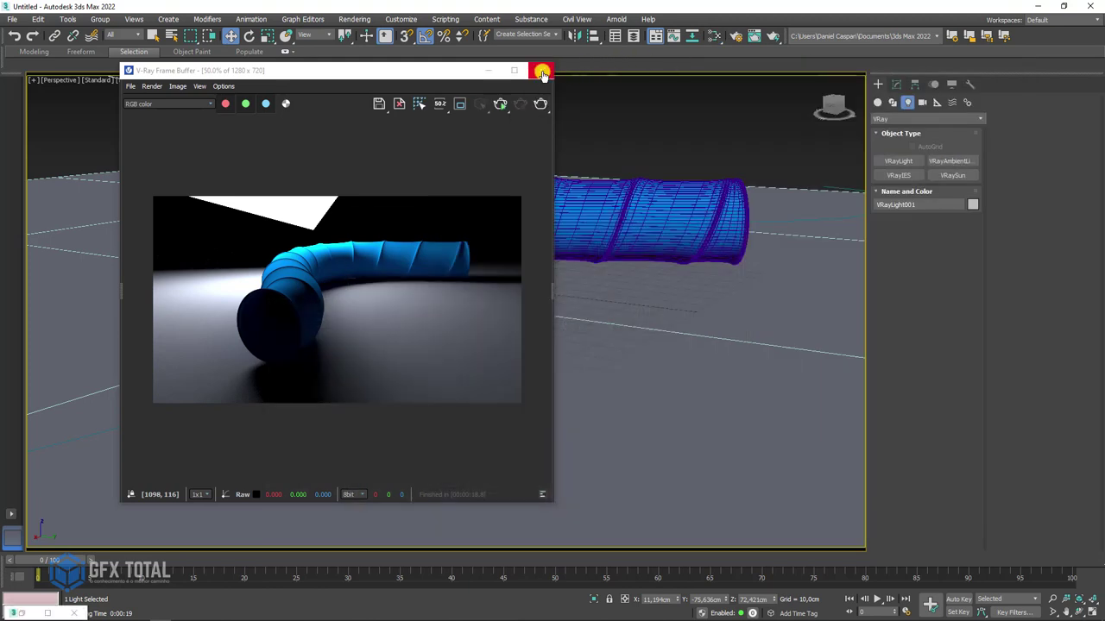
click(542, 70)
scroll(562, 213, down, 5)
alt+middle_drag(562, 213, 553, 284)
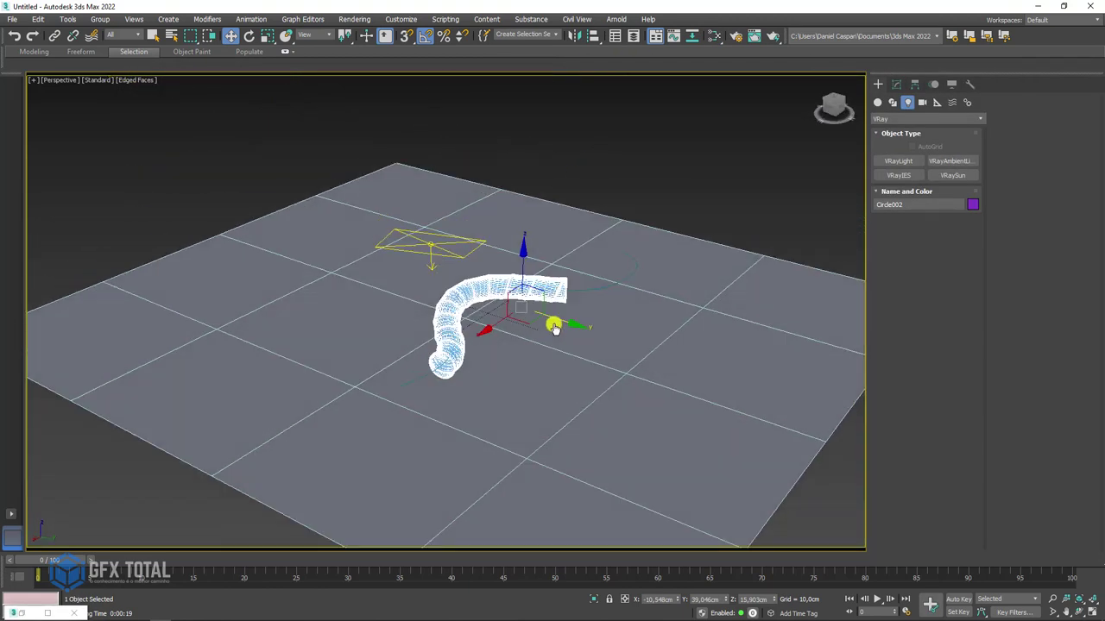
click(896, 84)
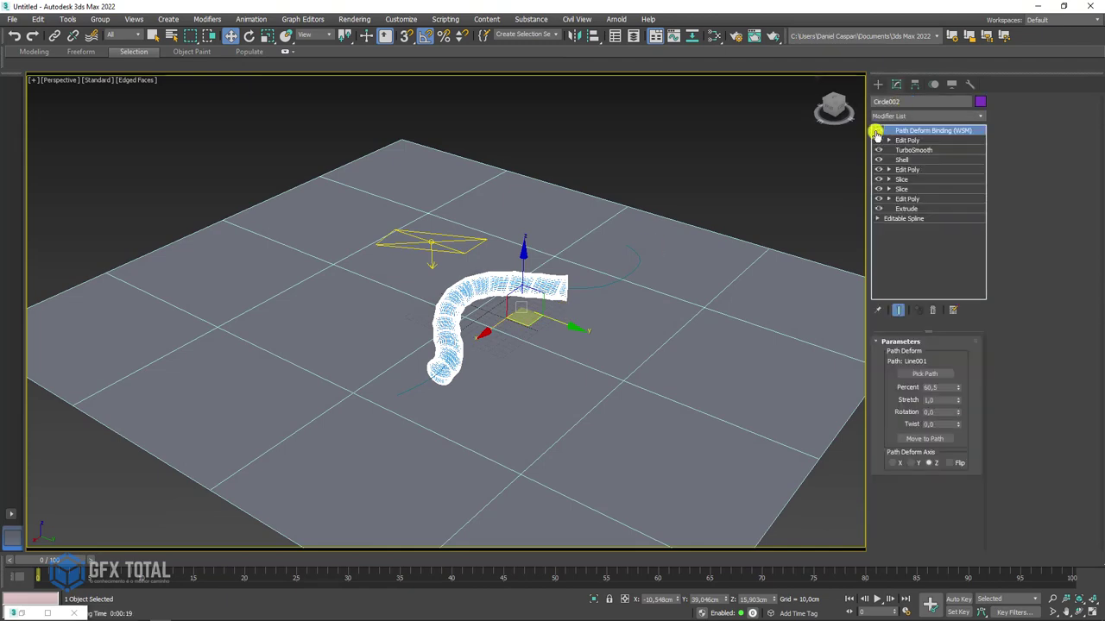
click(875, 133)
alt+middle_drag(582, 239, 525, 239)
scroll(526, 239, up, 5)
scroll(526, 239, down, 3)
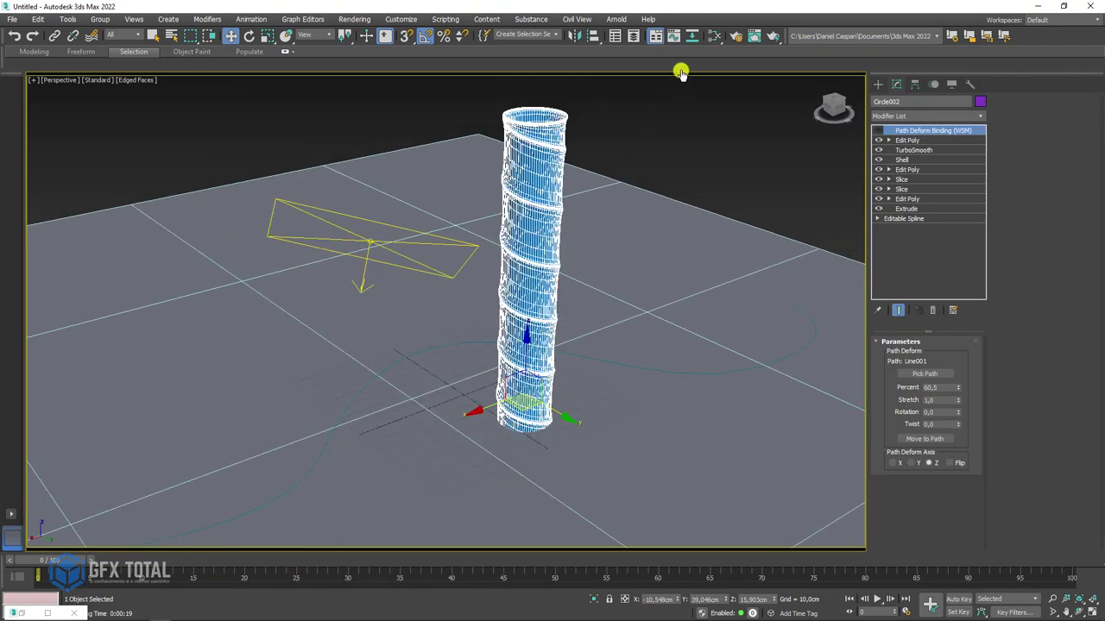
Step: Connect the Cellular map into the Tunel material's diffuse slot
click(713, 35)
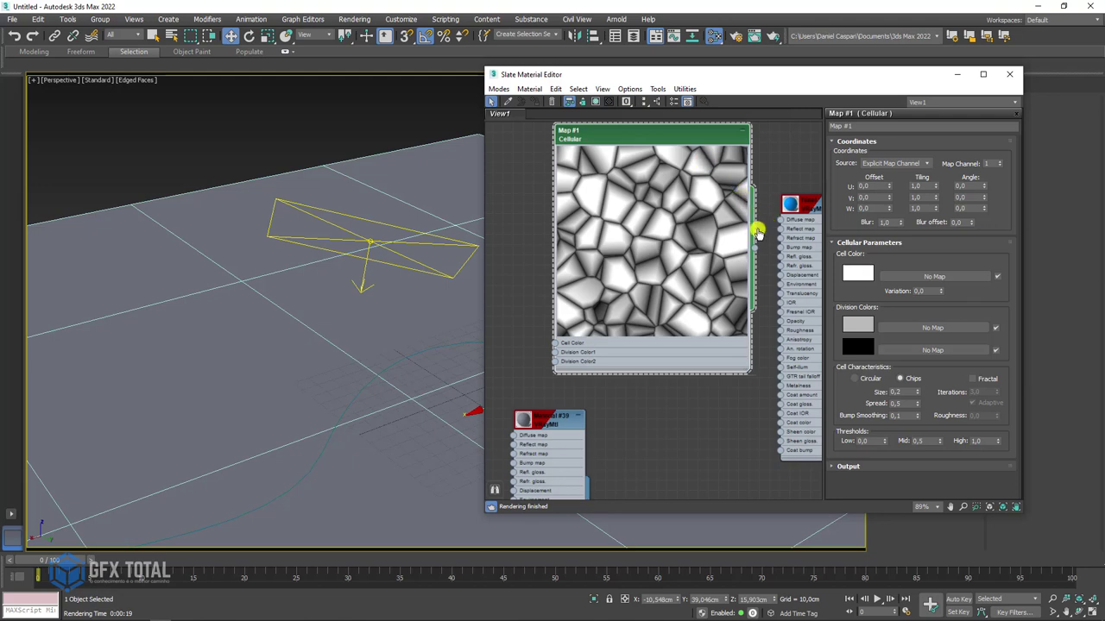
middle_drag(757, 233, 704, 287)
drag(723, 261, 724, 259)
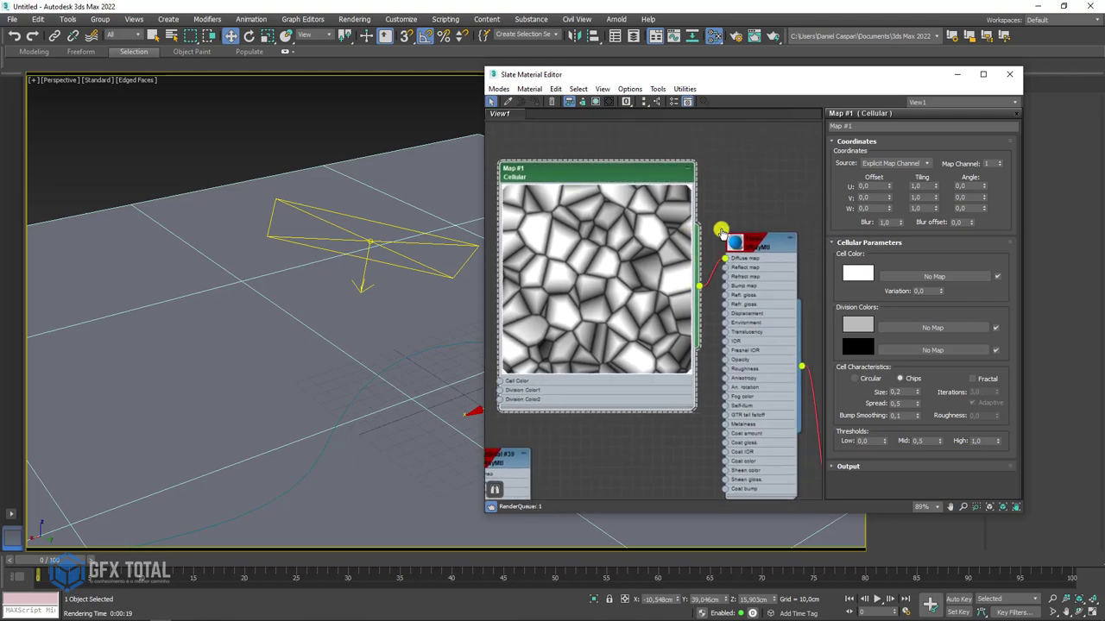
drag(631, 167, 600, 145)
click(962, 77)
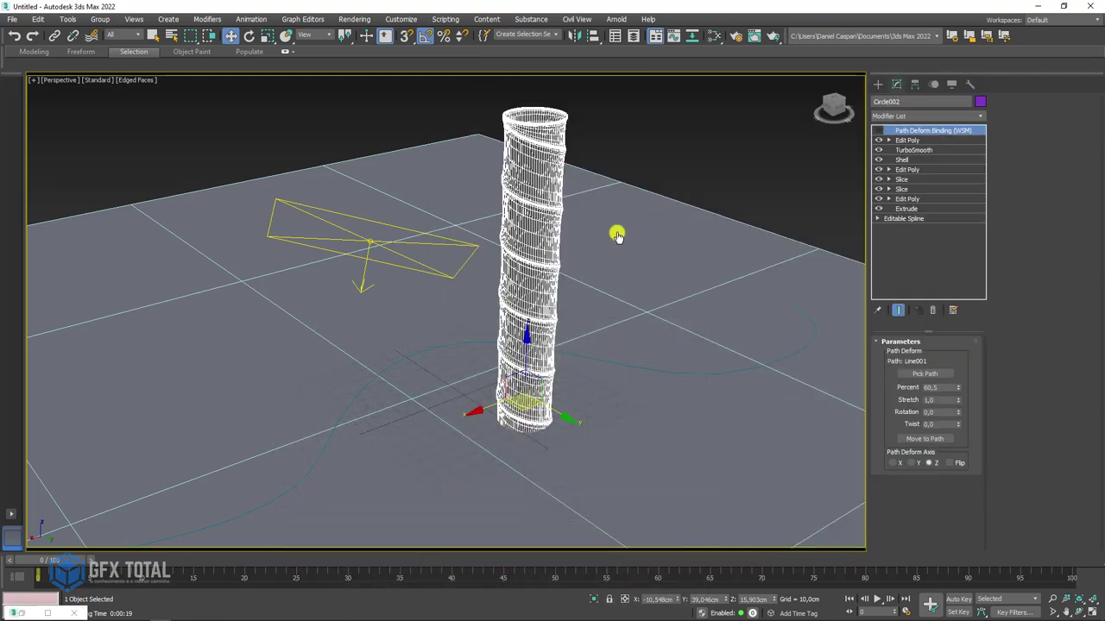
Step: Turn off edged faces and select the top Edit Poly level of Circle002's stack
mouse_move(616, 233)
alt+middle_down()
mouse_move(562, 222)
mouse_move(476, 250)
mouse_move(532, 257)
mouse_move(504, 200)
alt+middle_up()
key(F4)
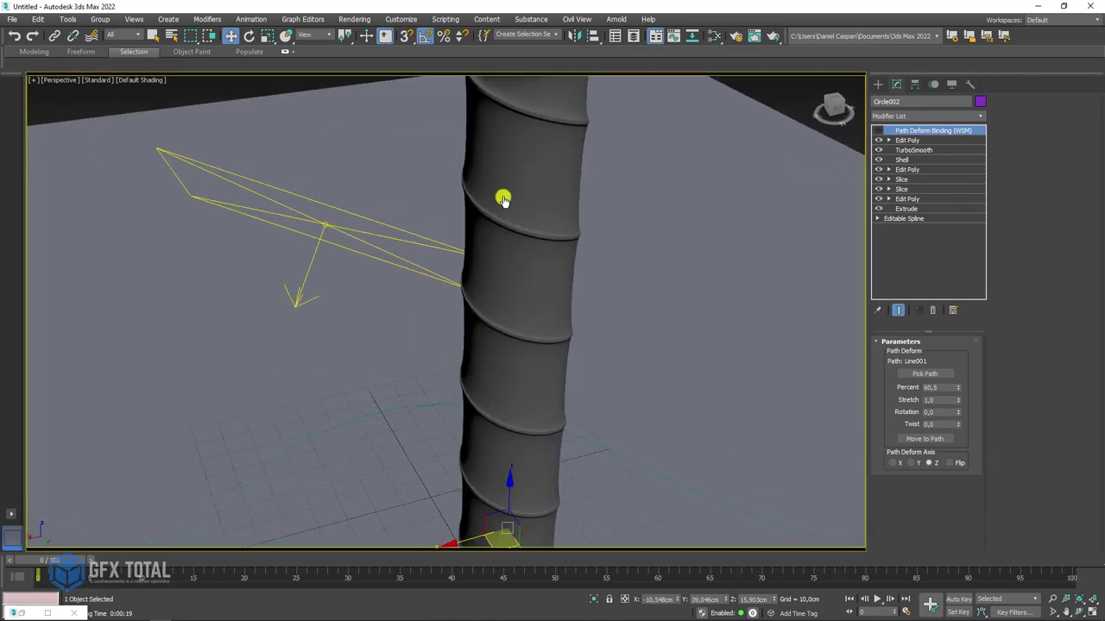
scroll(533, 190, down, 3)
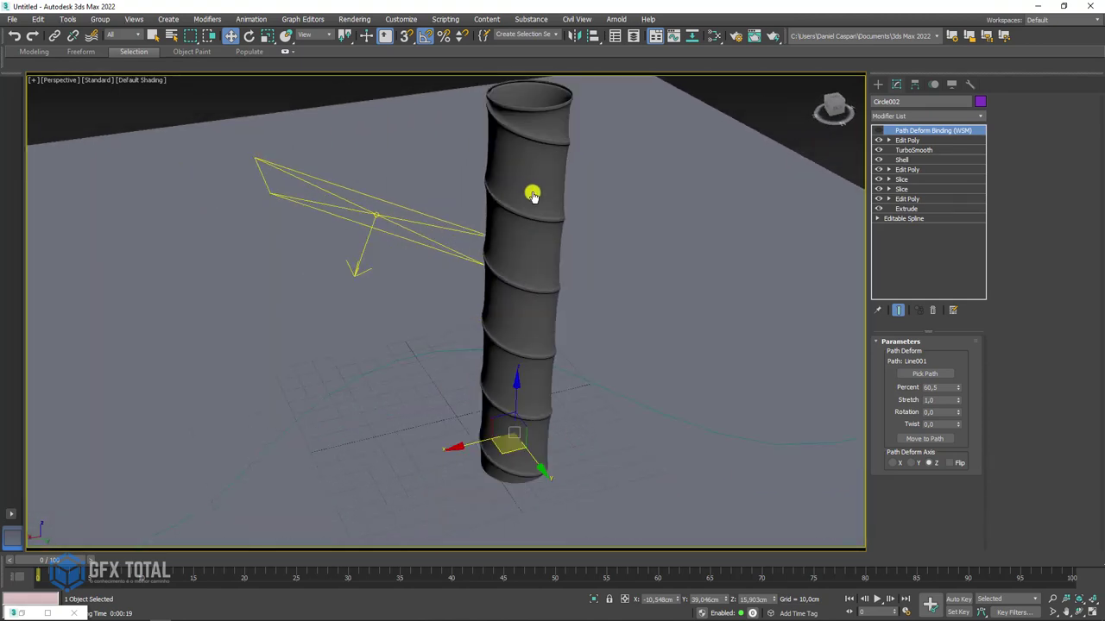
click(910, 141)
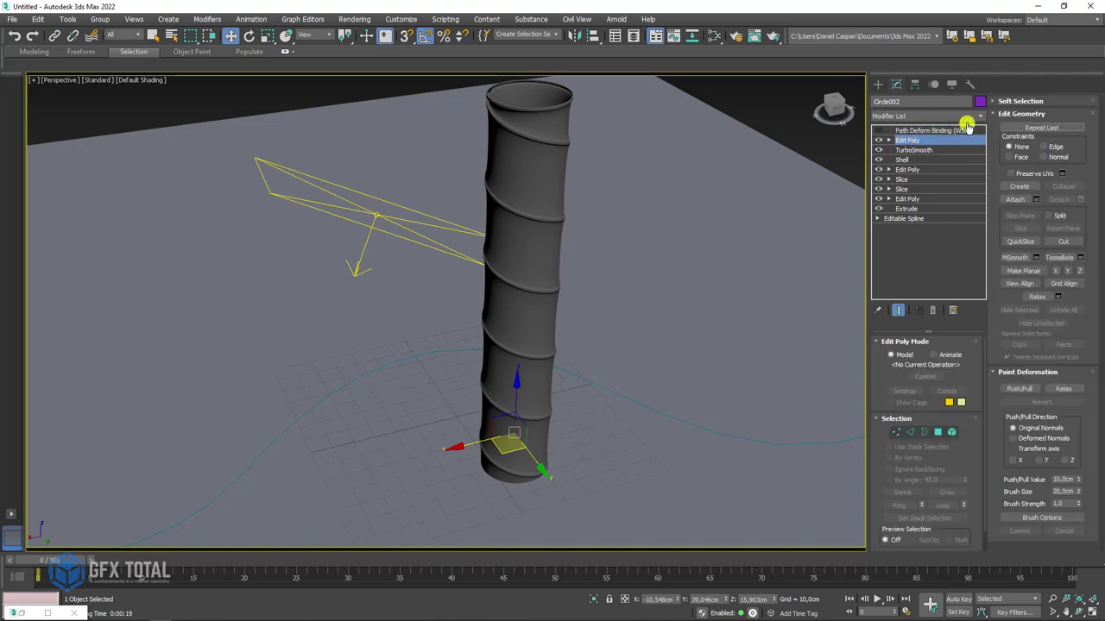
Step: Add a UVW Map modifier to the column with Cylindrical mapping
click(978, 120)
drag(981, 135, 961, 436)
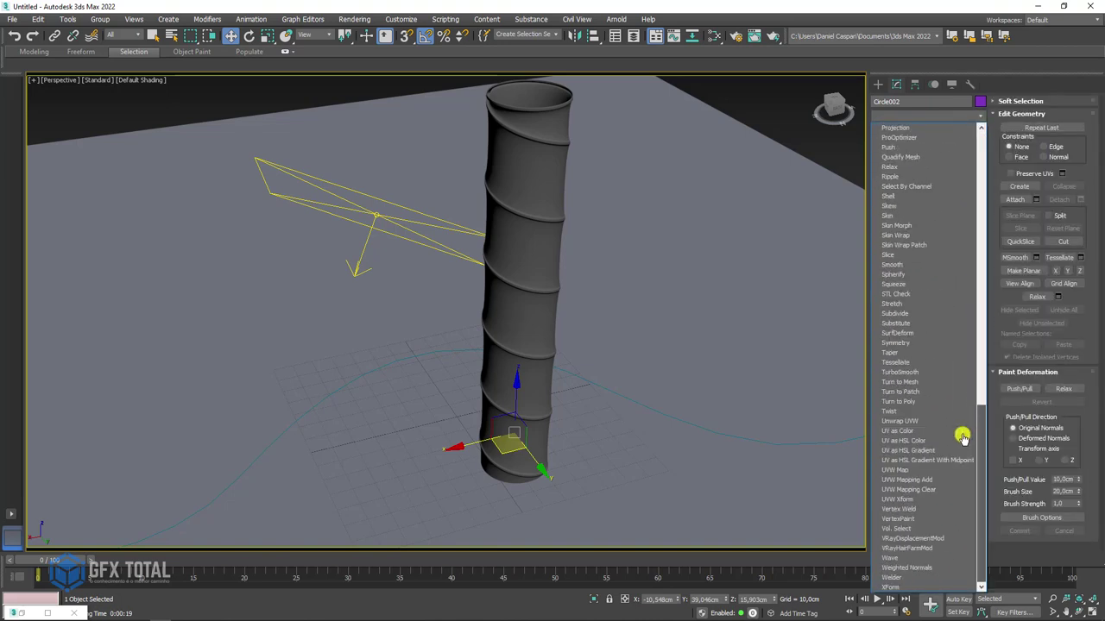
click(902, 470)
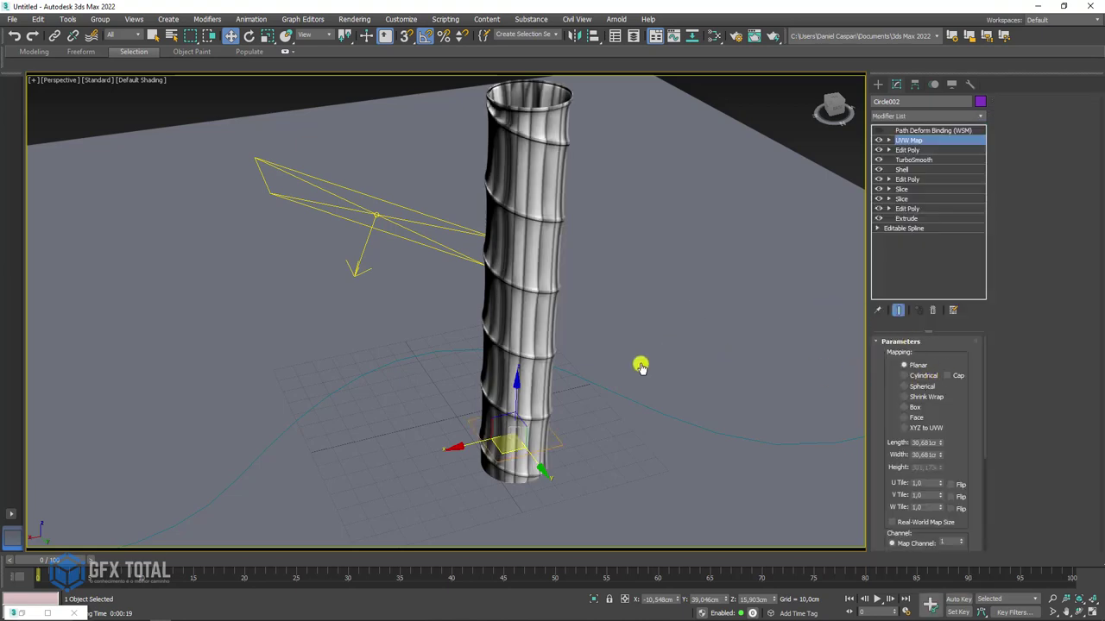
click(912, 376)
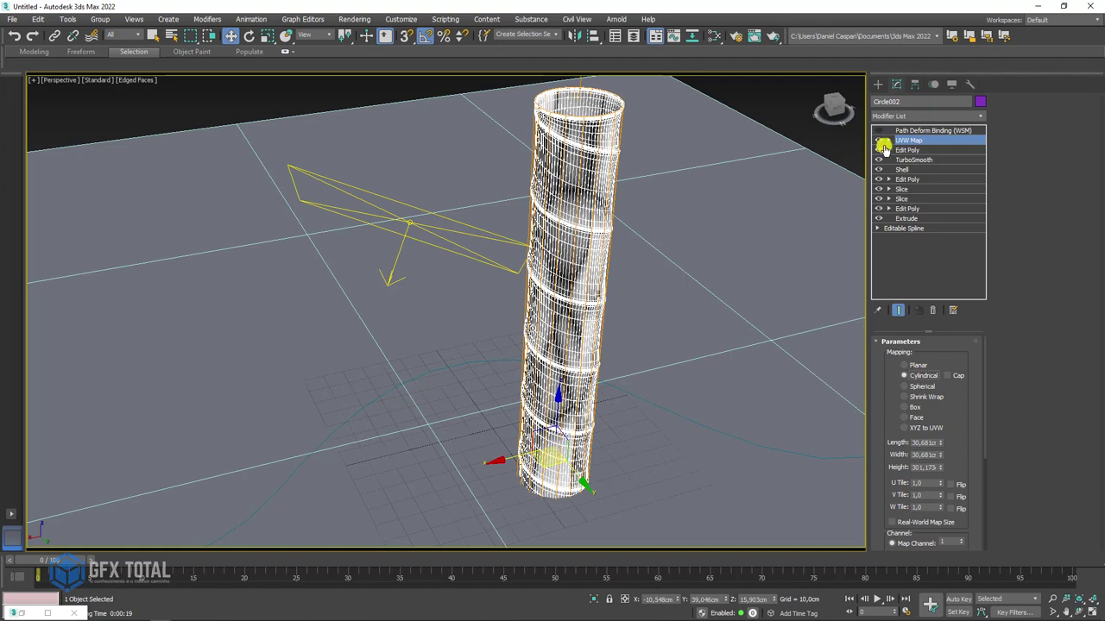
Step: Select the UVW Map gizmo and check its fit around the column in wireframe
click(888, 140)
click(906, 150)
scroll(614, 345, down, 3)
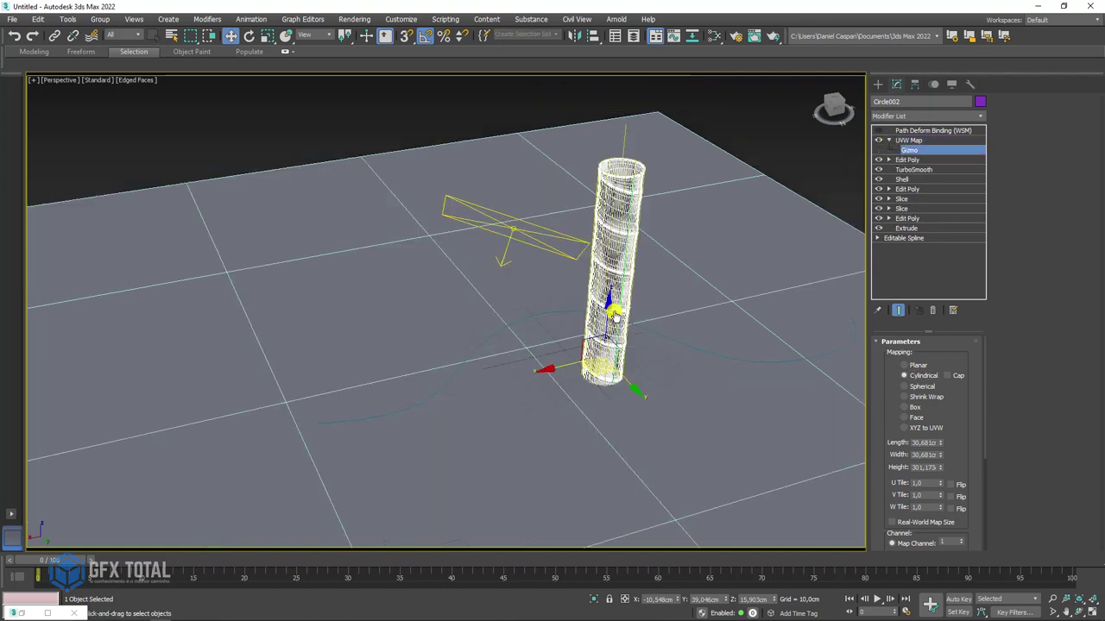
drag(612, 352, 610, 349)
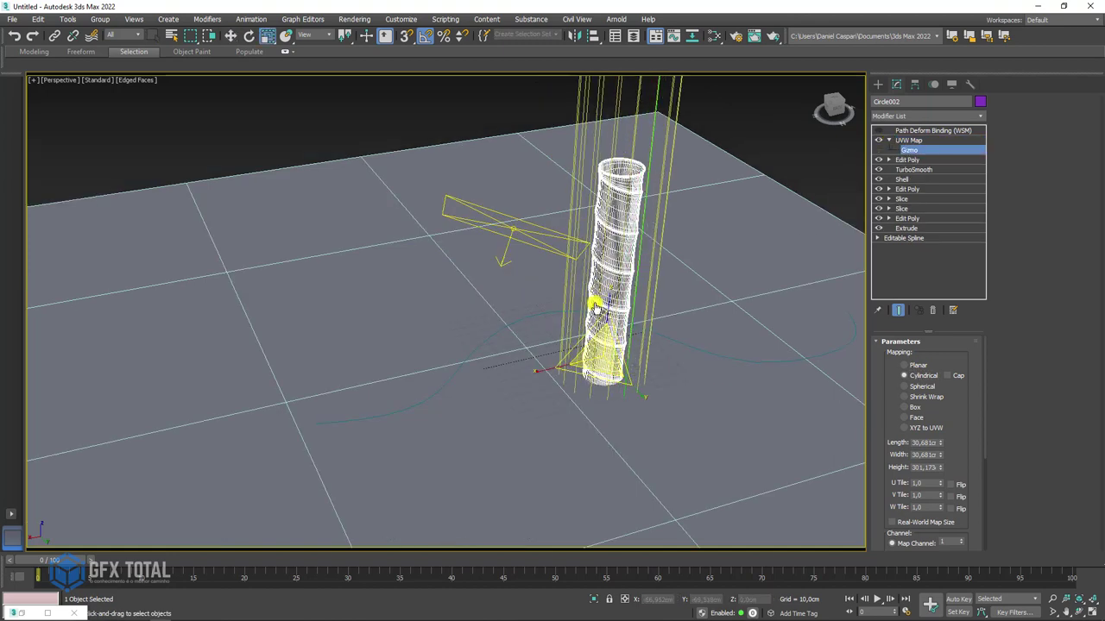
key(F3)
mouse_move(610, 350)
alt+middle_down()
mouse_move(615, 328)
mouse_move(614, 367)
alt+middle_up()
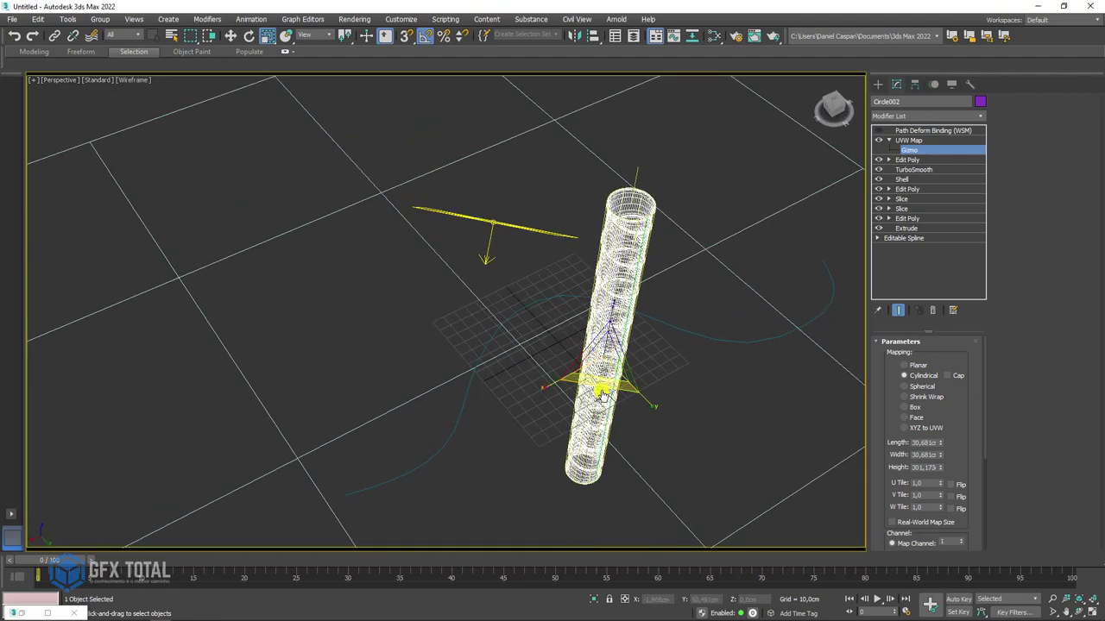
mouse_move(600, 431)
alt+middle_down()
mouse_move(599, 456)
mouse_move(629, 289)
mouse_move(653, 239)
mouse_move(636, 318)
mouse_move(642, 242)
mouse_move(642, 395)
mouse_move(636, 360)
mouse_move(563, 298)
mouse_move(575, 256)
mouse_move(577, 365)
mouse_move(561, 338)
mouse_move(522, 347)
mouse_move(561, 340)
mouse_move(560, 317)
alt+middle_up()
key(F3)
scroll(560, 340, up, 5)
scroll(560, 328, down, 5)
scroll(561, 317, down, 3)
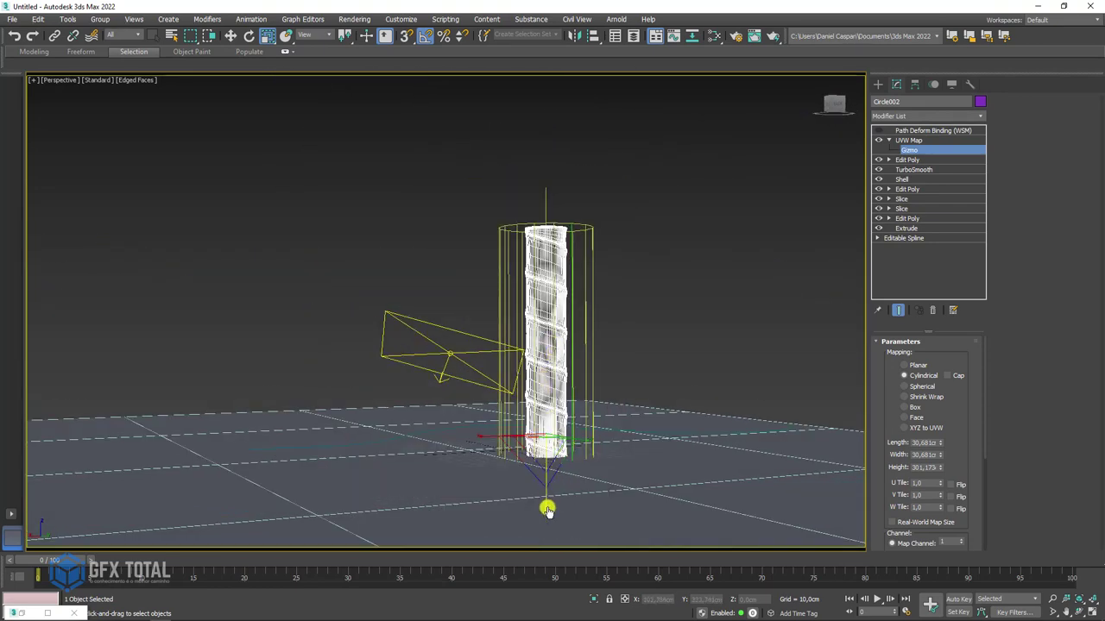
Step: Lower the mapping gizmo along the column, review it shaded, and open the Slate Material Editor
drag(550, 477, 553, 464)
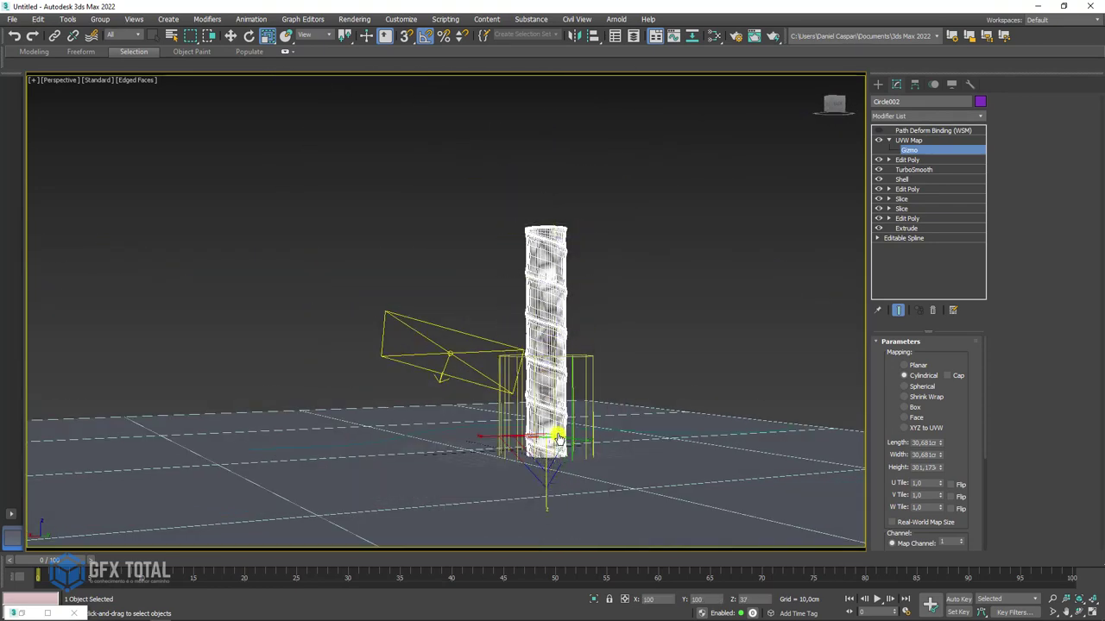
scroll(552, 306, up, 5)
scroll(552, 305, up, 2)
key(F4)
scroll(555, 302, down, 2)
scroll(557, 297, down, 2)
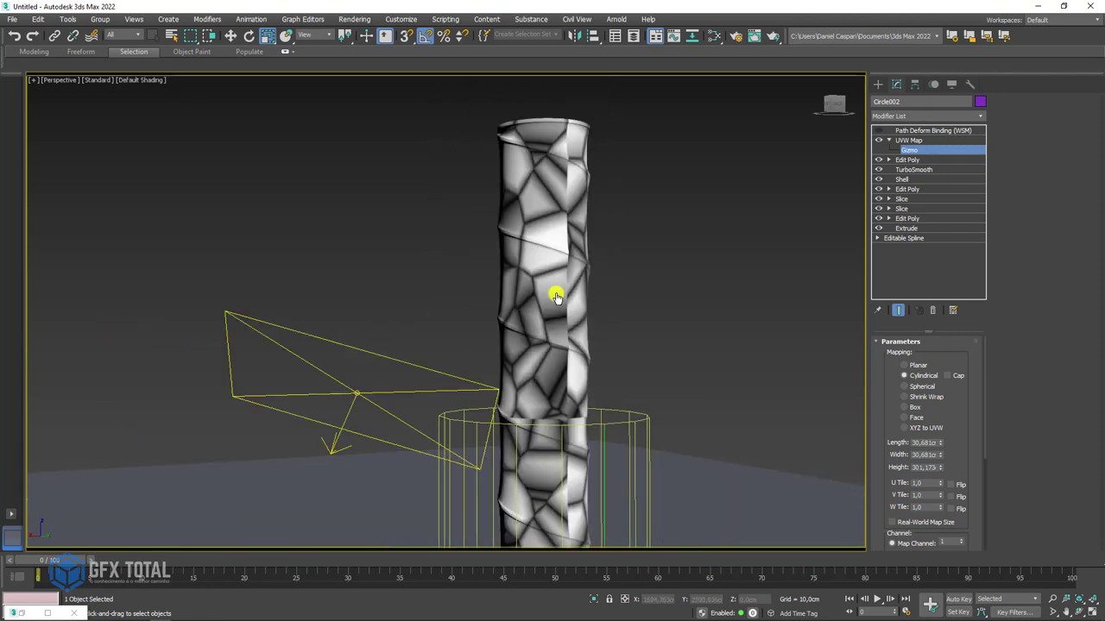
mouse_move(555, 296)
alt+middle_down()
mouse_move(524, 308)
mouse_move(573, 265)
mouse_move(601, 316)
alt+middle_up()
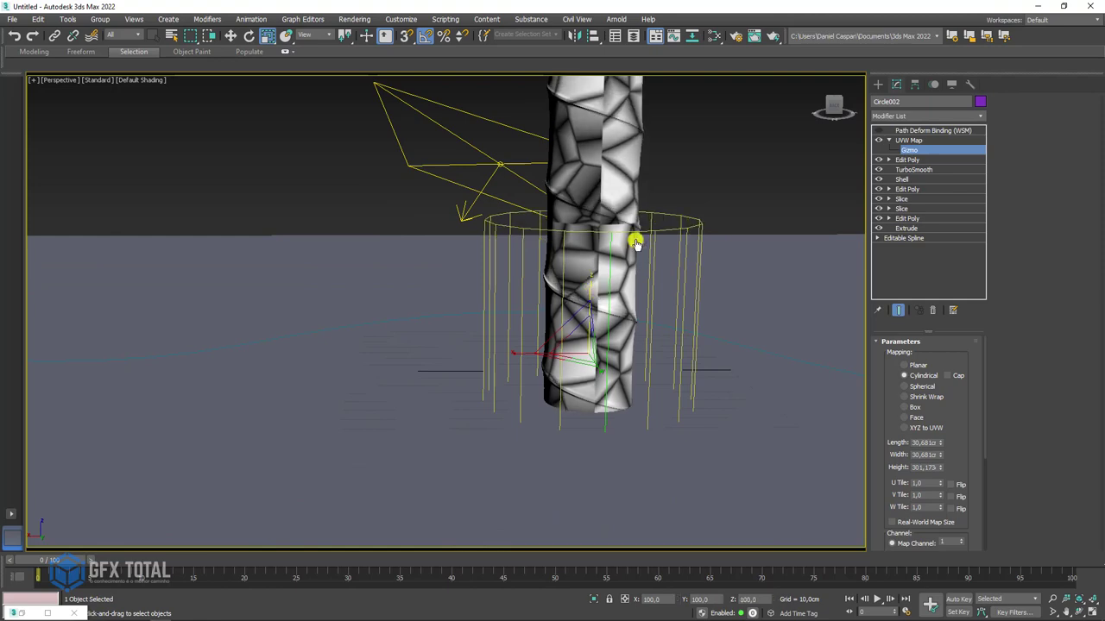
mouse_move(636, 239)
alt+middle_down()
mouse_move(627, 452)
mouse_move(595, 319)
mouse_move(663, 86)
alt+middle_up()
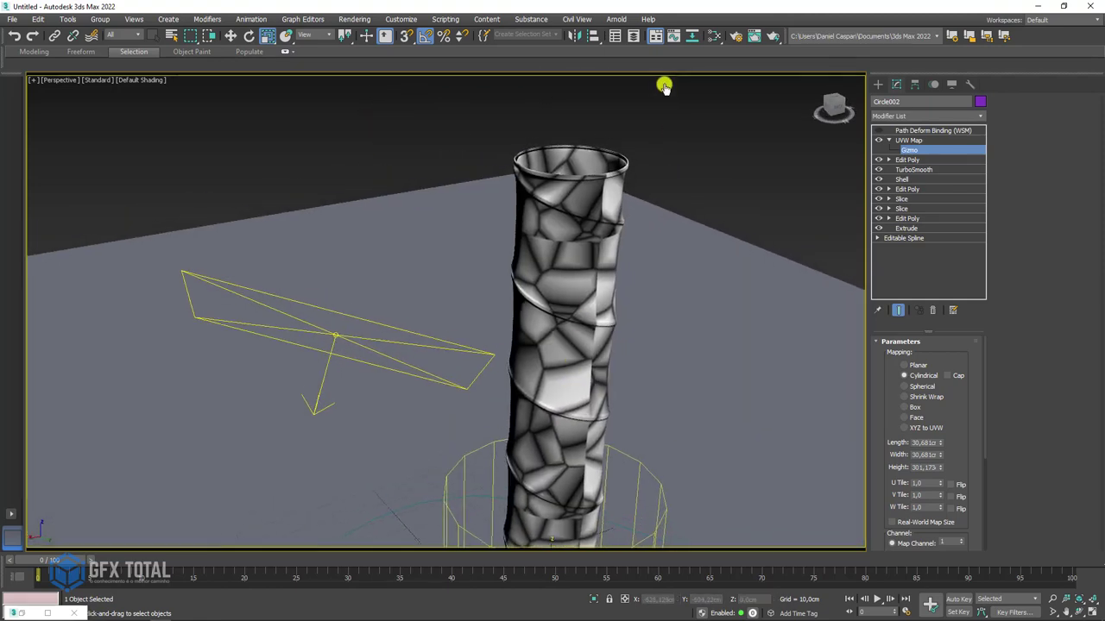
click(713, 35)
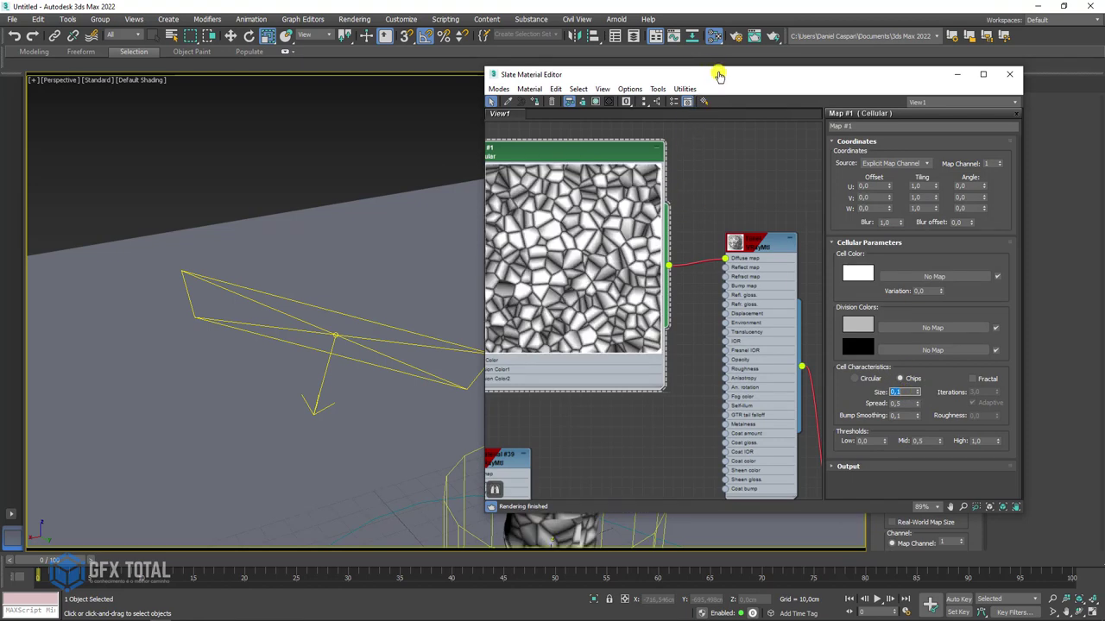
Step: Reposition the Slate editor and Cellular node to expose the Túnel material's lower inputs
mouse_move(710, 75)
mouse_down()
mouse_move(733, 79)
mouse_move(216, 245)
mouse_up()
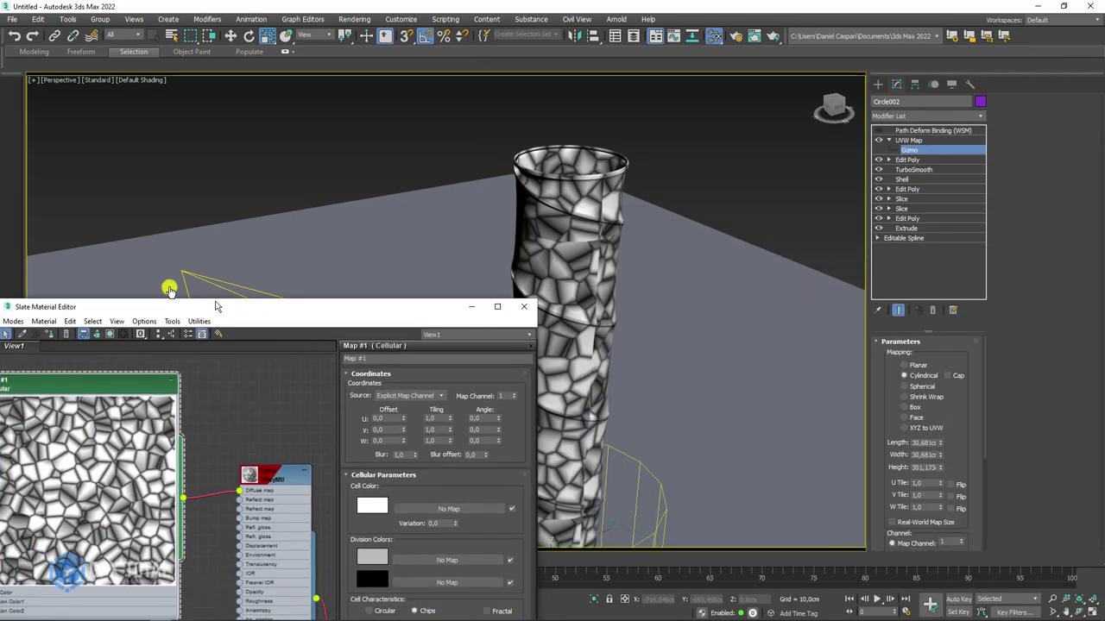
drag(273, 215, 452, 123)
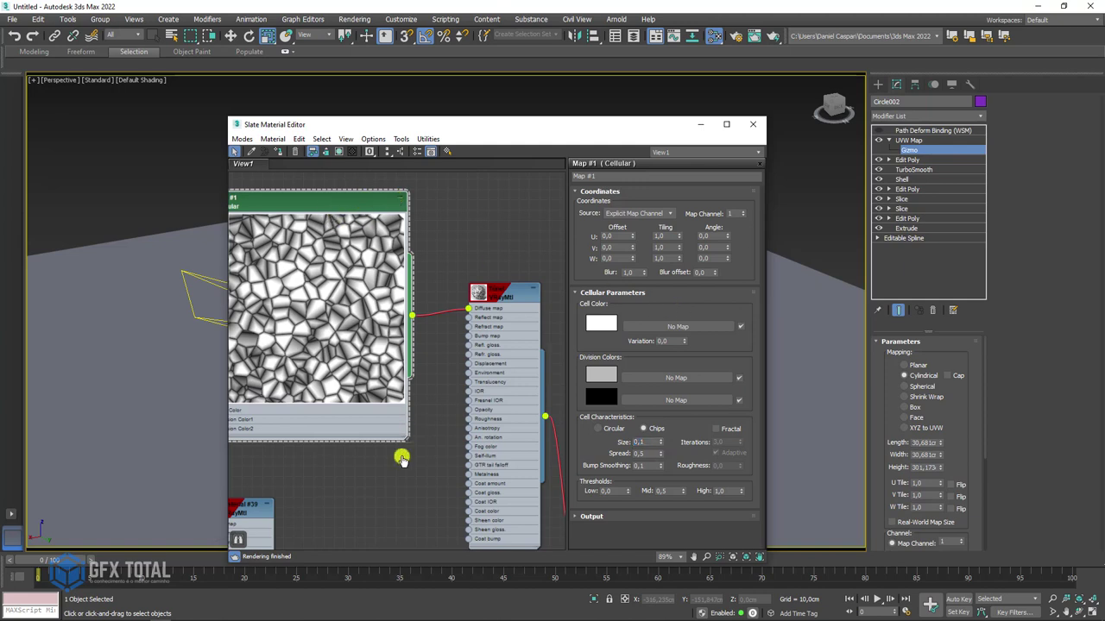
drag(403, 440, 271, 217)
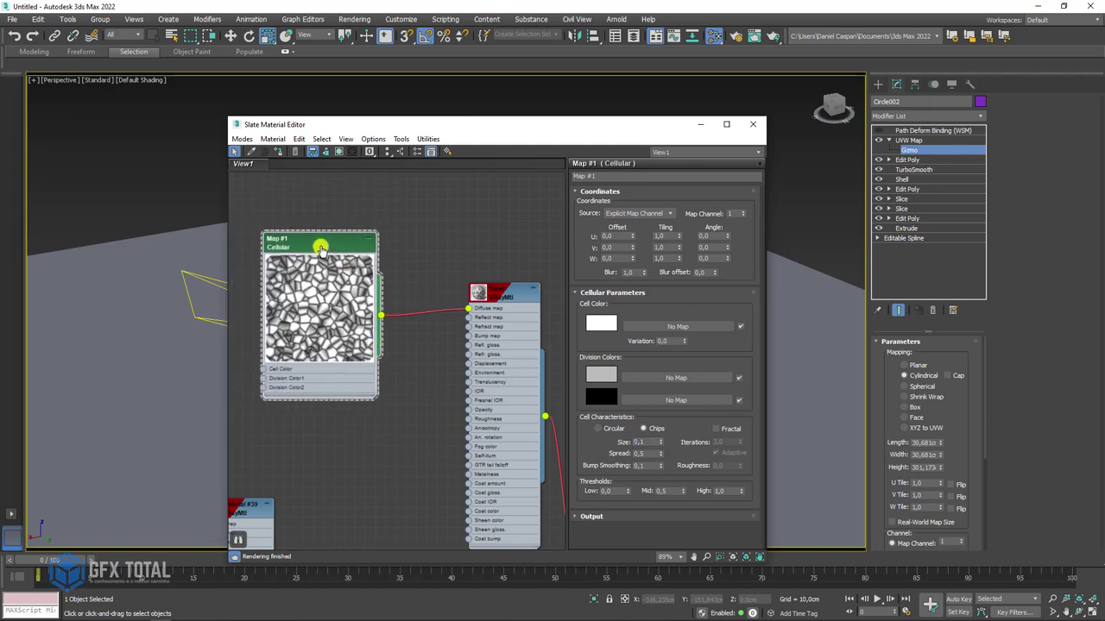
scroll(482, 292, up, 1)
middle_drag(482, 292, 480, 217)
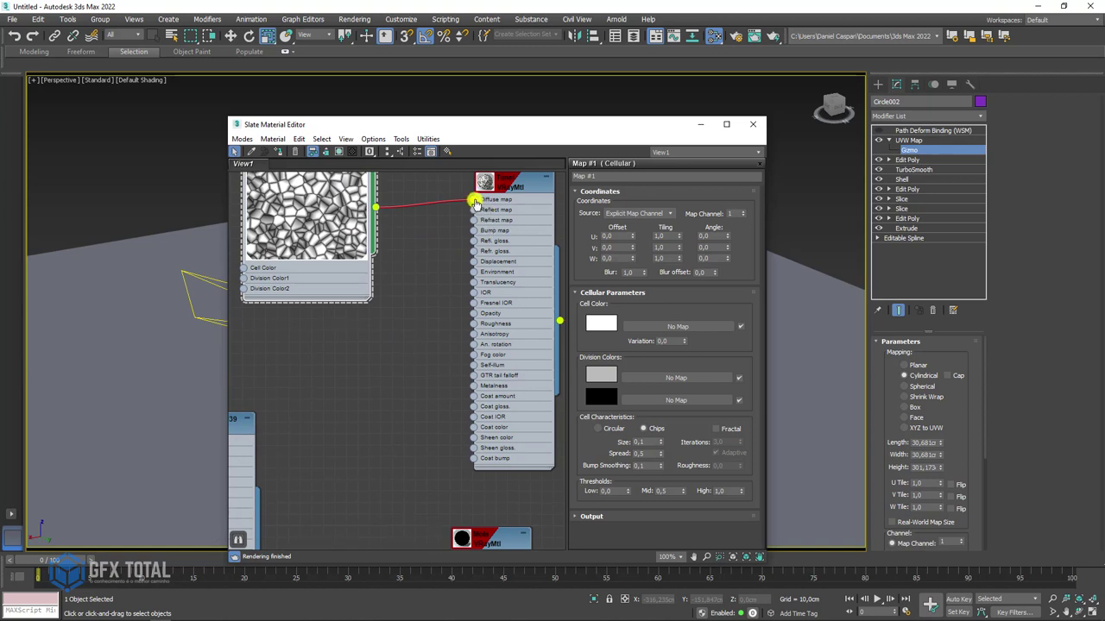
Step: Rewire the Cellular map from Túnel's Diffuse to Displacement, check the Maps rollout, and minimize the editor
mouse_move(473, 203)
mouse_down()
mouse_move(446, 246)
mouse_move(473, 262)
mouse_up()
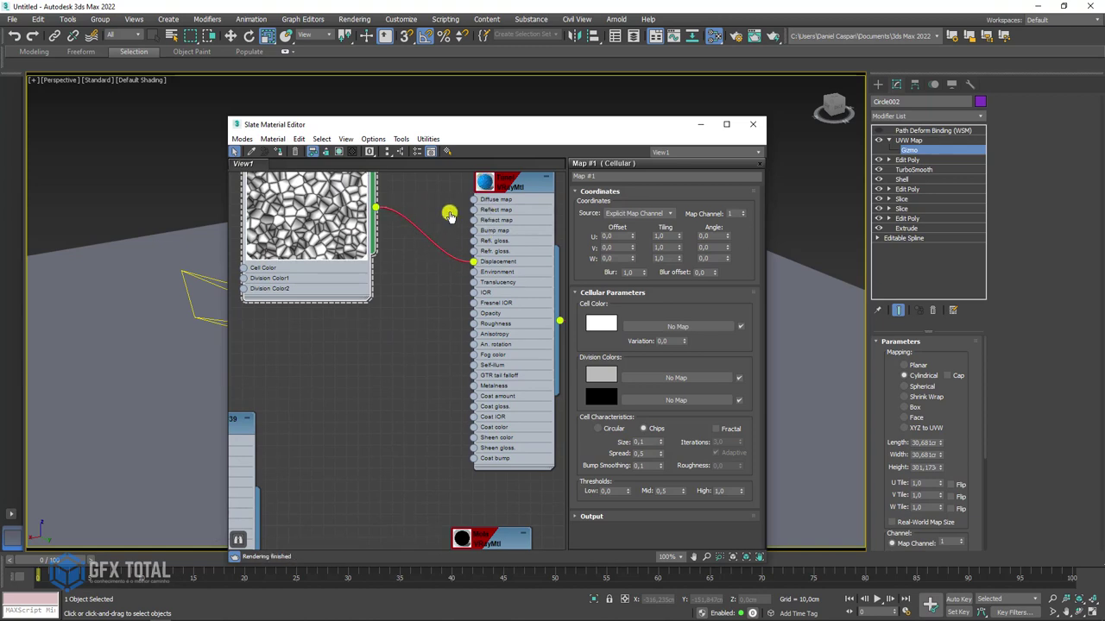
middle_drag(448, 214, 418, 286)
click(481, 253)
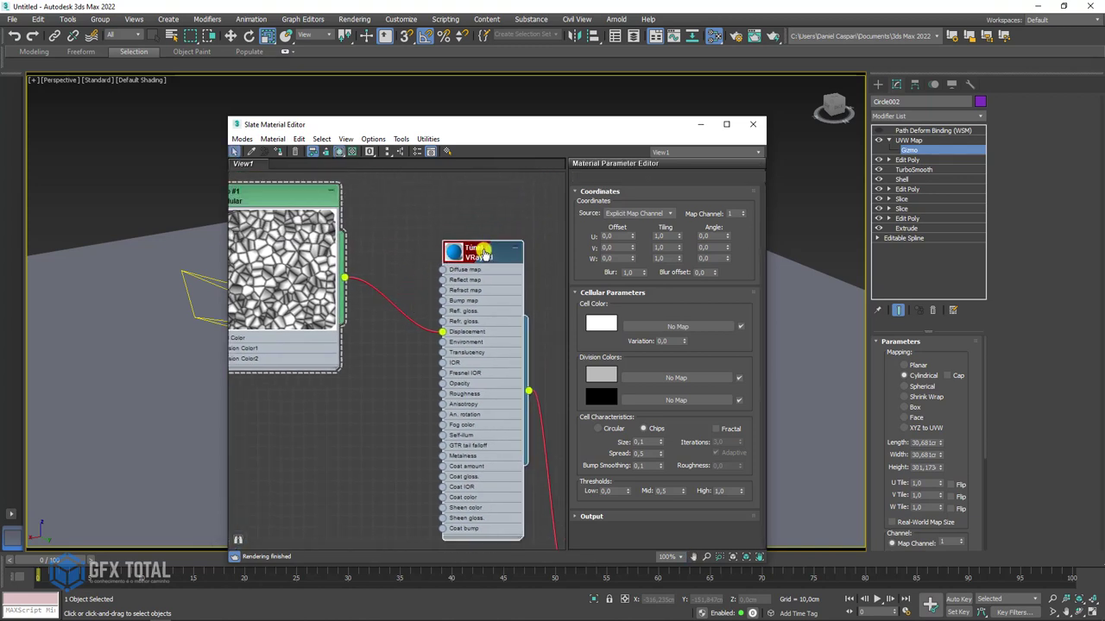
double_click(484, 253)
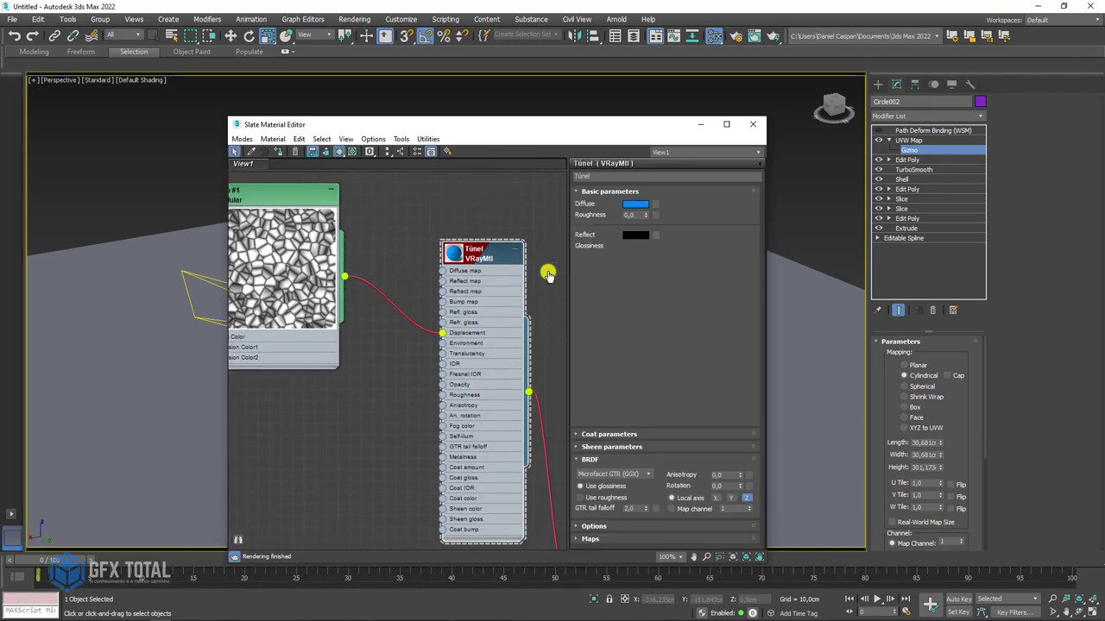
click(596, 539)
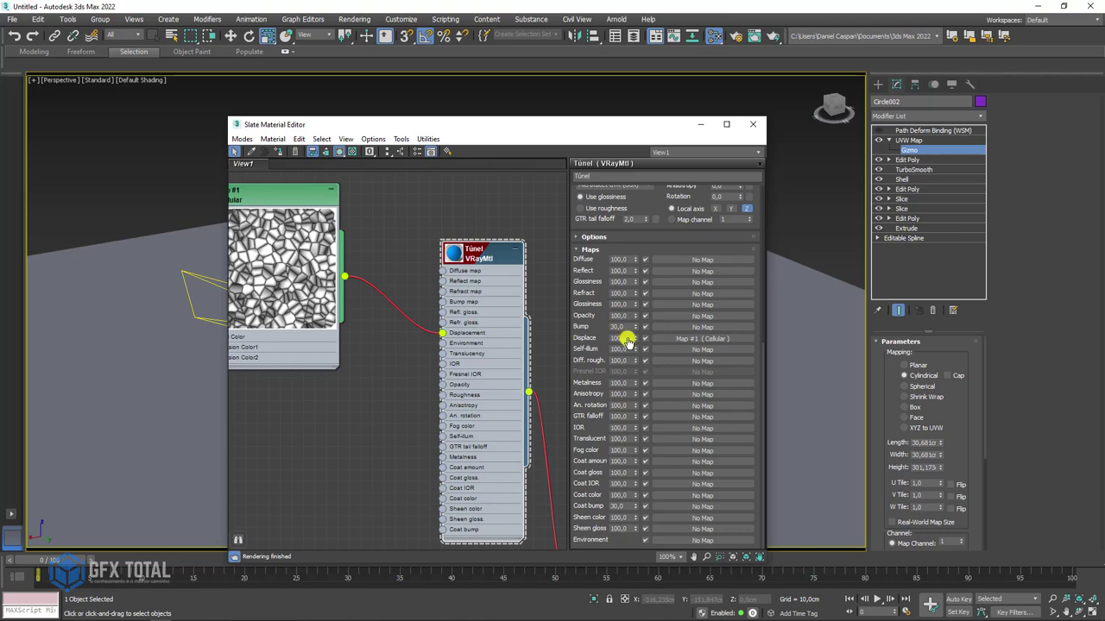
click(700, 126)
scroll(611, 332, down, 5)
Step: Re-enable the Path Deform binding so the tube bends along the curved spline again
scroll(599, 360, down, 2)
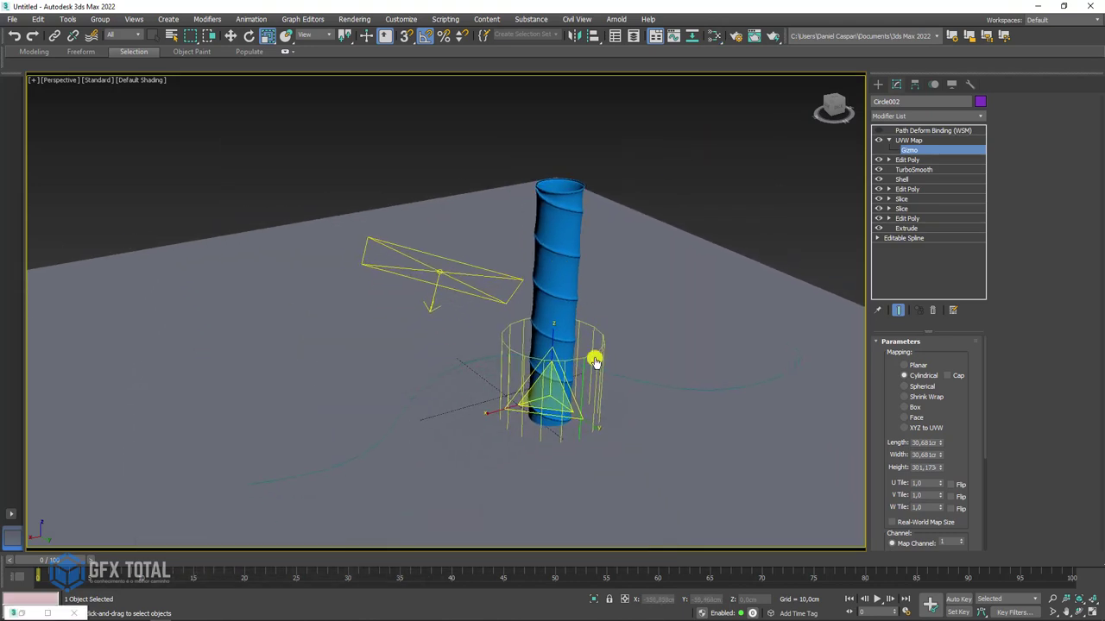
click(887, 129)
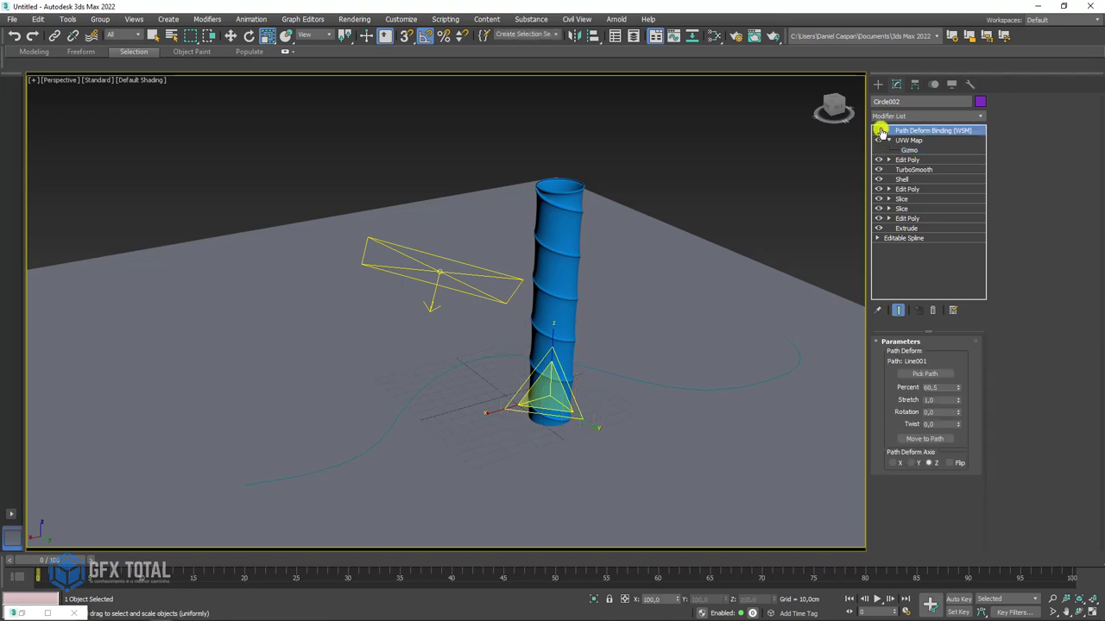
alt+middle_drag(673, 333, 720, 331)
scroll(587, 274, up, 4)
mouse_move(587, 274)
alt+middle_down()
mouse_move(498, 328)
mouse_move(555, 284)
alt+middle_up()
alt+middle_drag(589, 162, 755, 48)
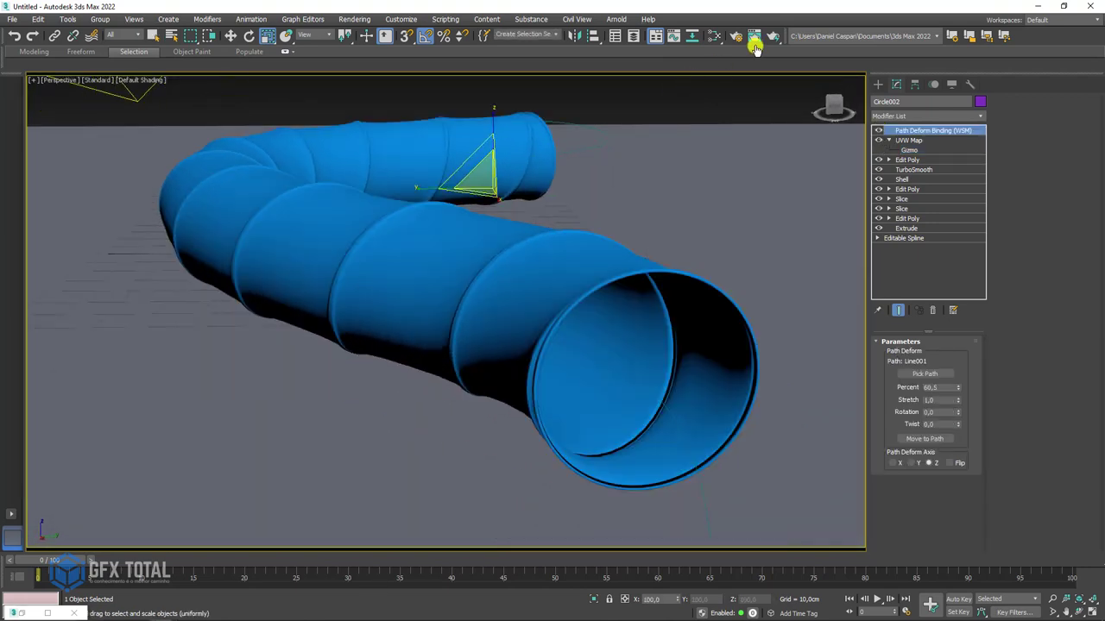
Step: Run a V-Ray production render, stop it, and reopen the Slate Material Editor
click(775, 37)
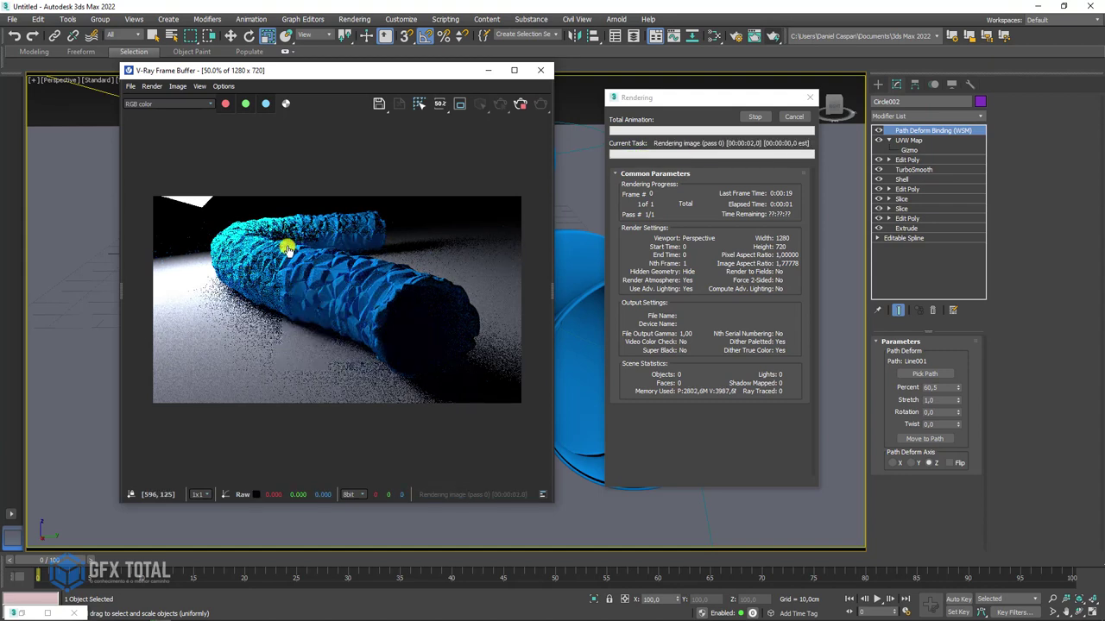
click(752, 118)
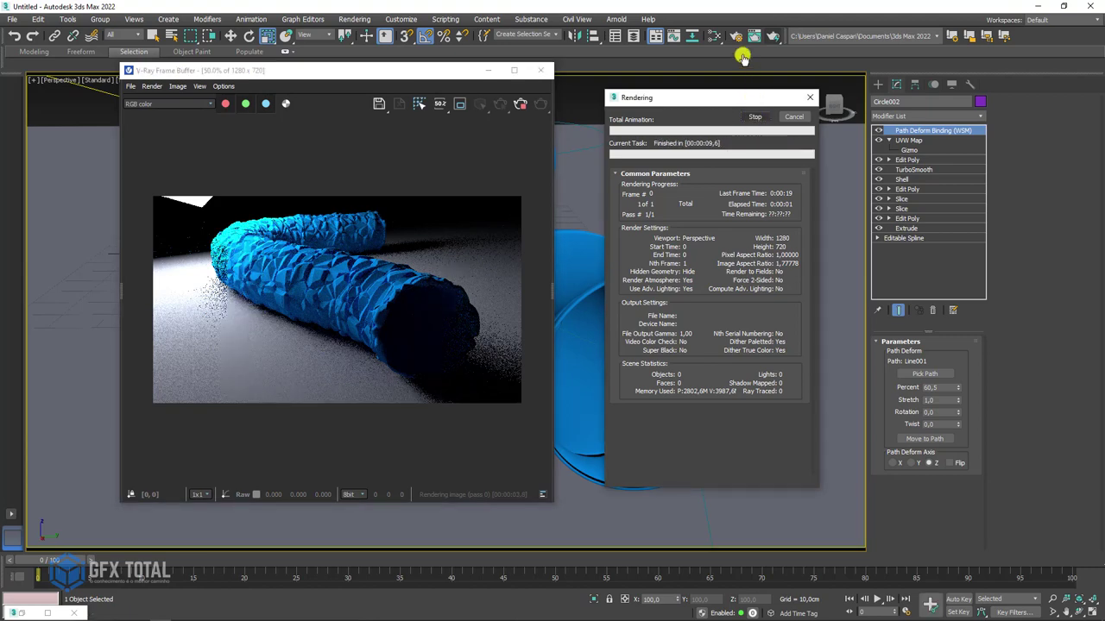
click(714, 35)
Step: Darken the Cellular map's division colour to value 33 and darken its cell colour
double_click(324, 205)
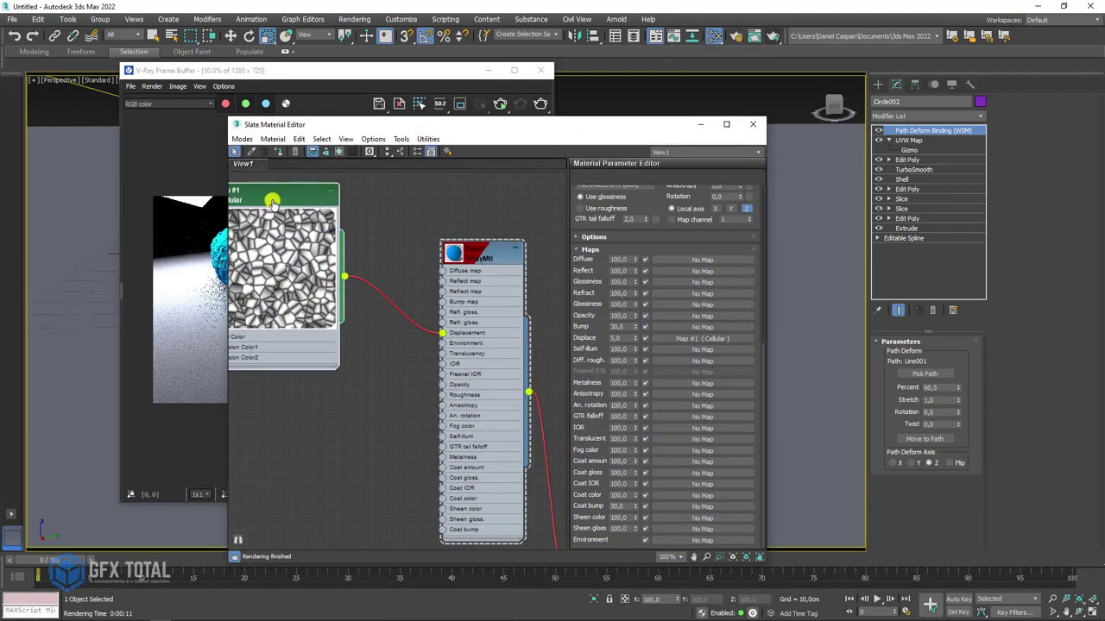
click(604, 377)
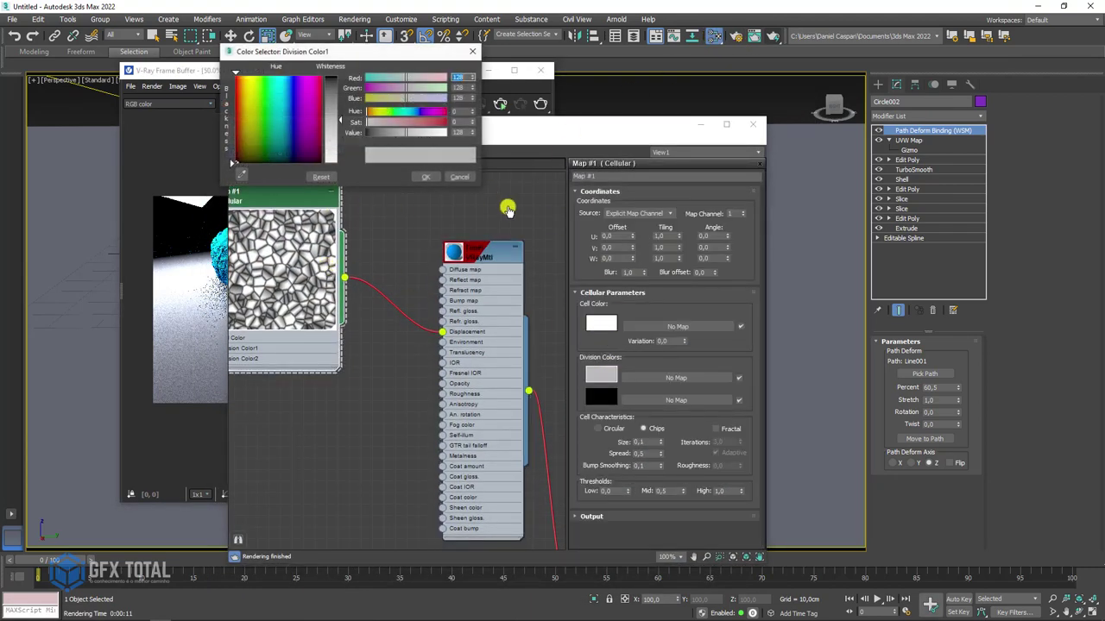
mouse_move(411, 133)
mouse_down()
mouse_move(376, 136)
mouse_move(385, 133)
mouse_up()
click(425, 177)
click(604, 323)
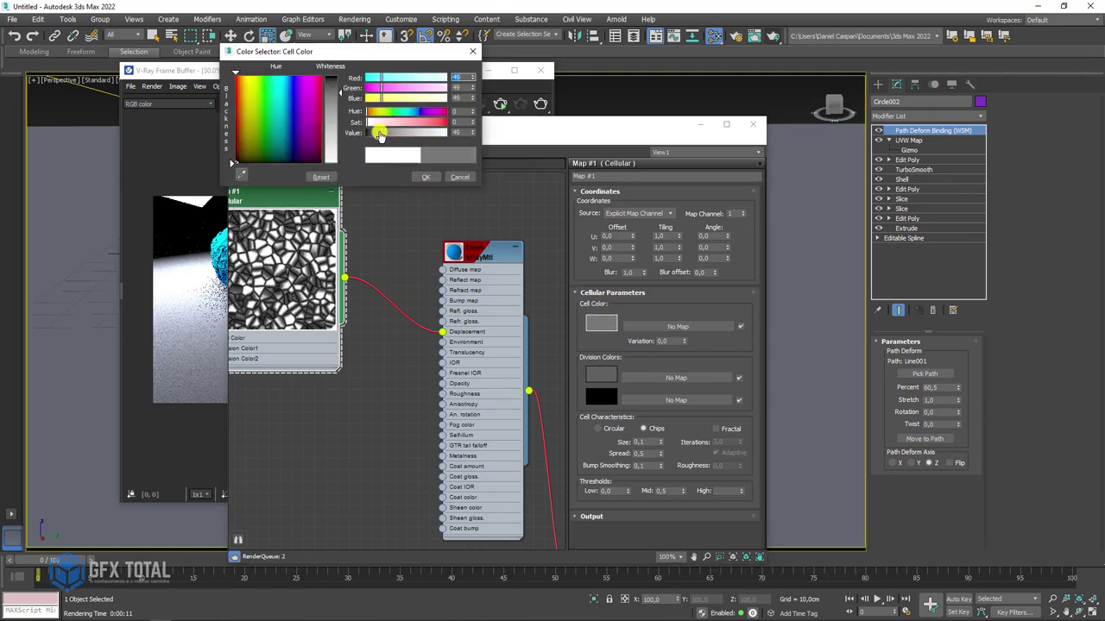
click(429, 180)
Step: Render the scene again, stop the test render, and bring the material editor back in front
click(540, 104)
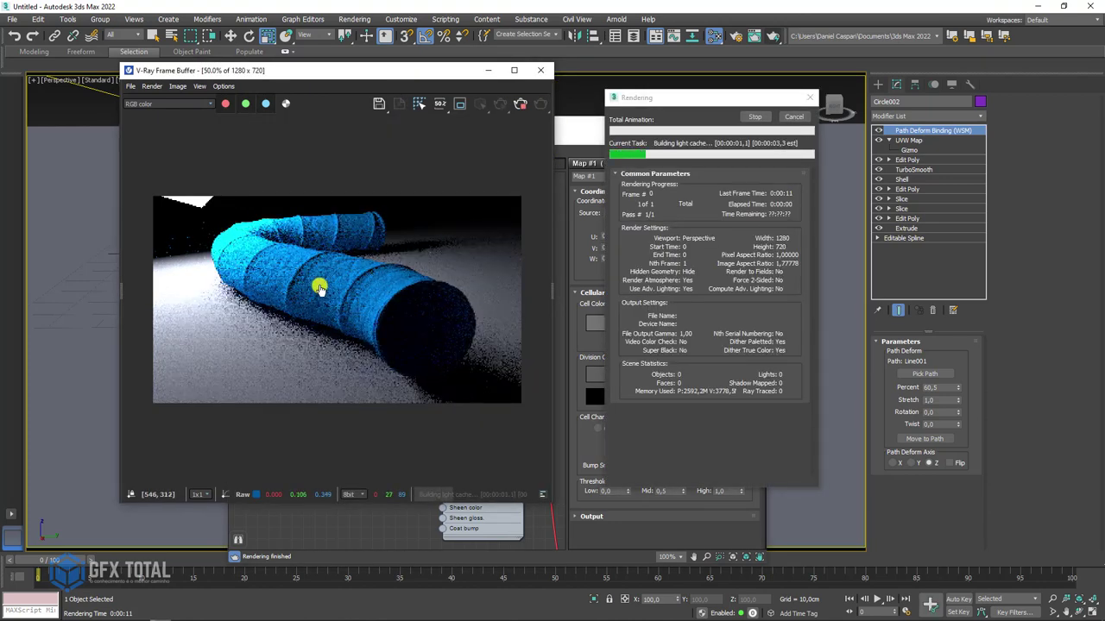
scroll(382, 287, up, 3)
scroll(417, 251, down, 1)
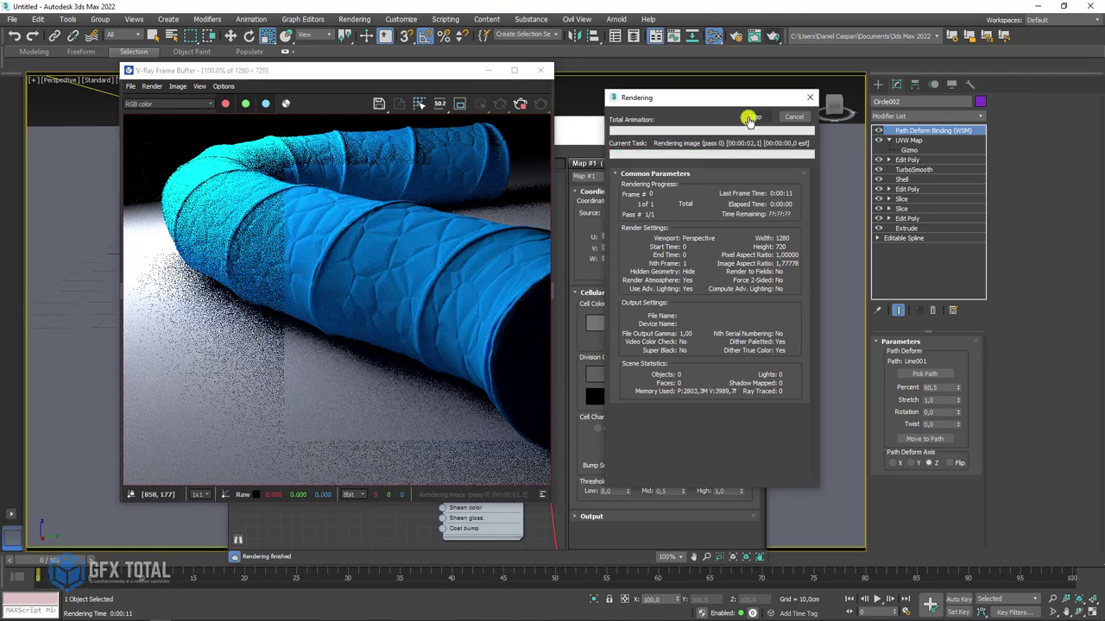
click(749, 116)
drag(620, 145, 716, 120)
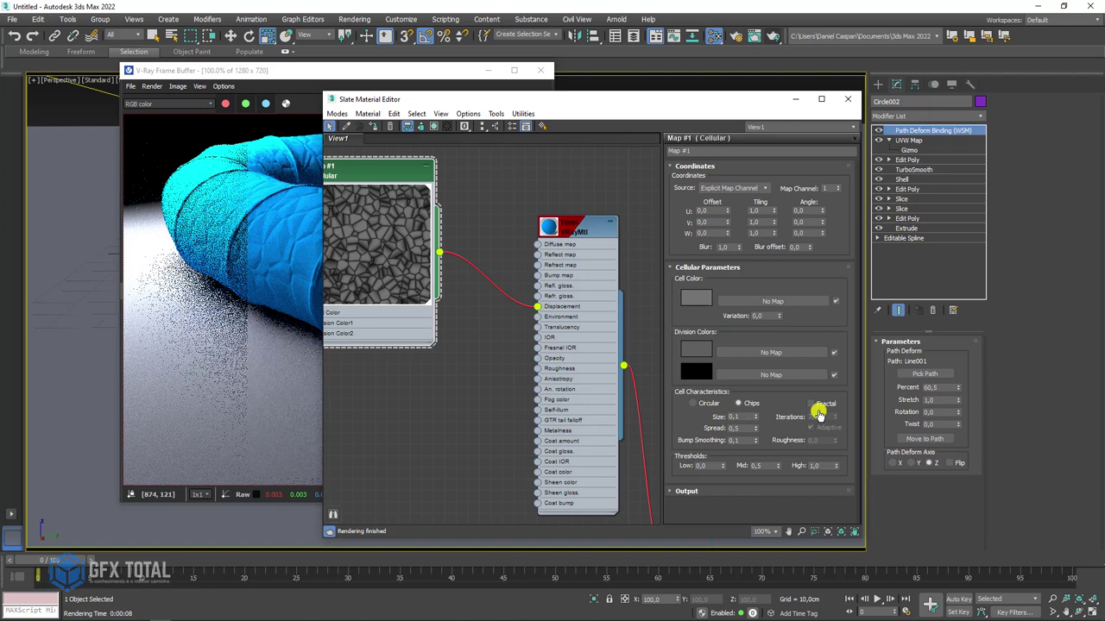
Step: Enable Fractal on the Cellular map, revisit Division Color 1, and close the material editor
click(809, 404)
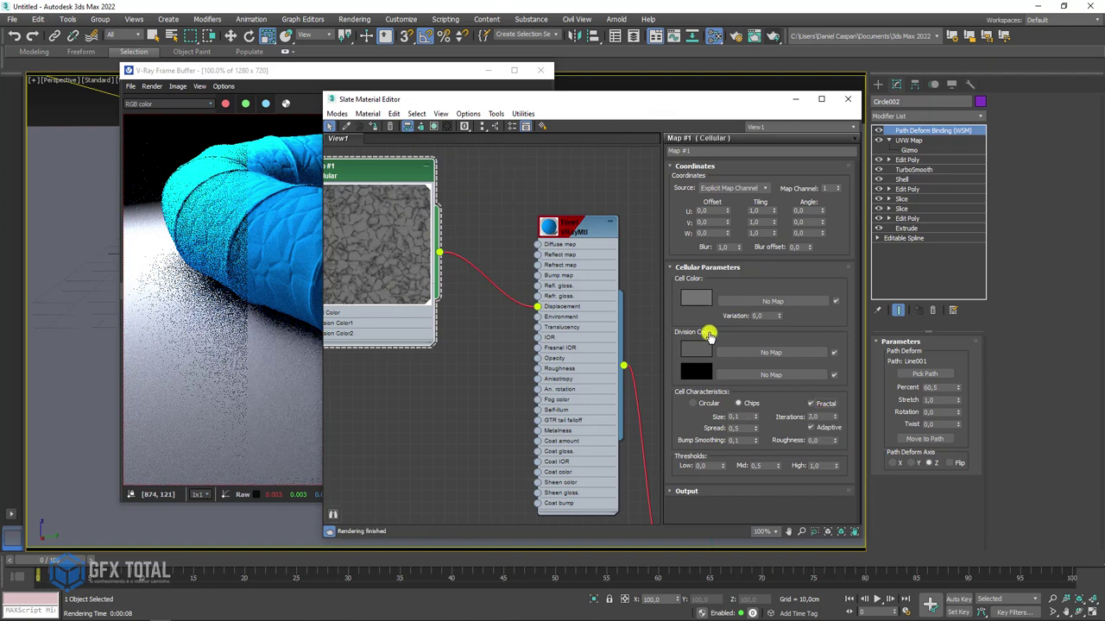
click(696, 348)
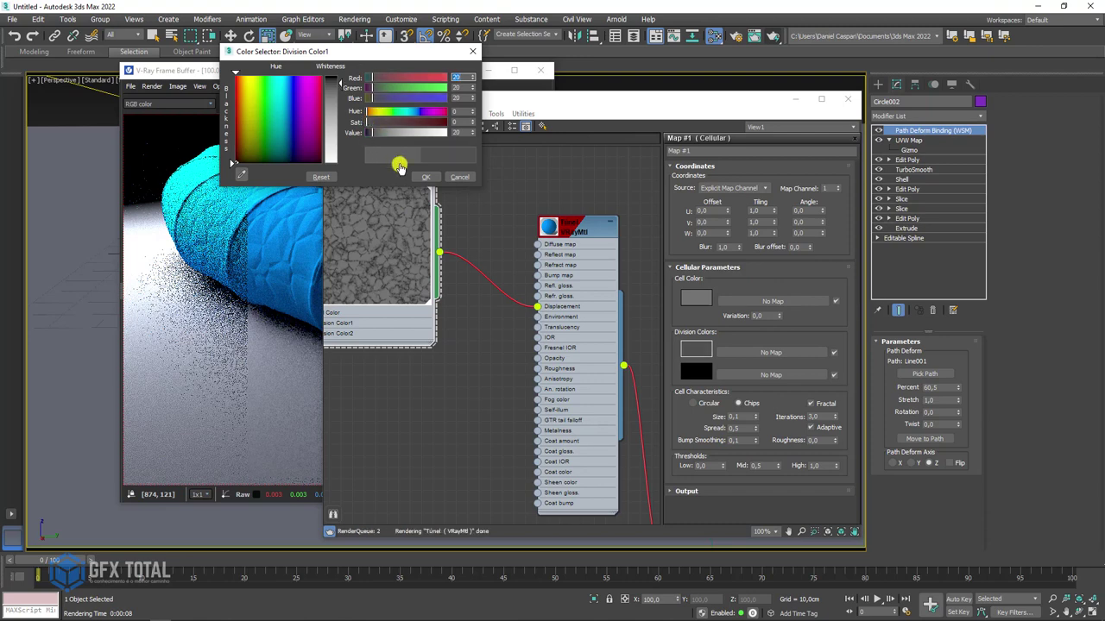
click(425, 177)
click(843, 102)
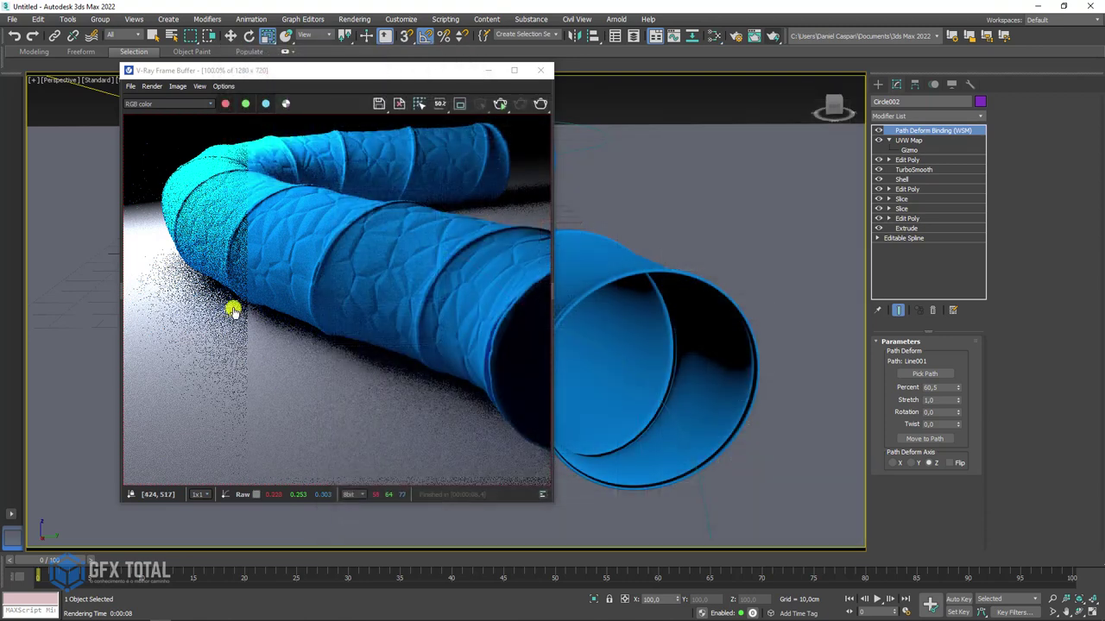
Step: Mark the rendered tube's open end with a circle and arrow, then clear the annotations
scroll(444, 289, down, 1)
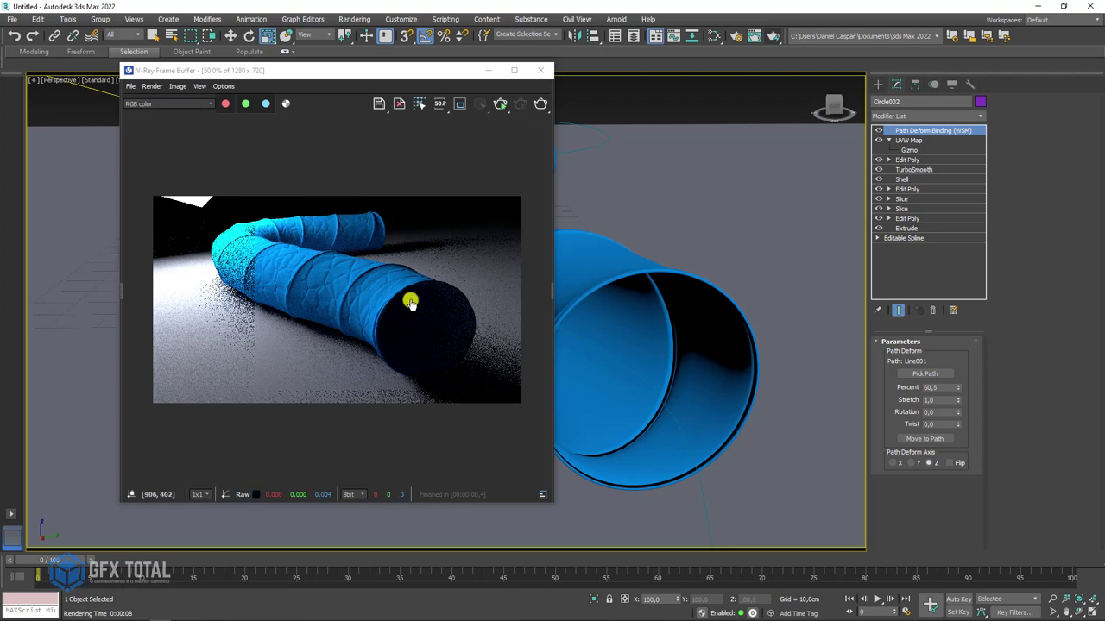
mouse_move(411, 301)
mouse_down()
mouse_move(415, 365)
mouse_move(458, 317)
mouse_up()
drag(199, 201, 354, 307)
key(Escape)
Step: Open the Slate editor and arrange the Cellular and Túnel nodes to show Túnel's parameters
click(709, 37)
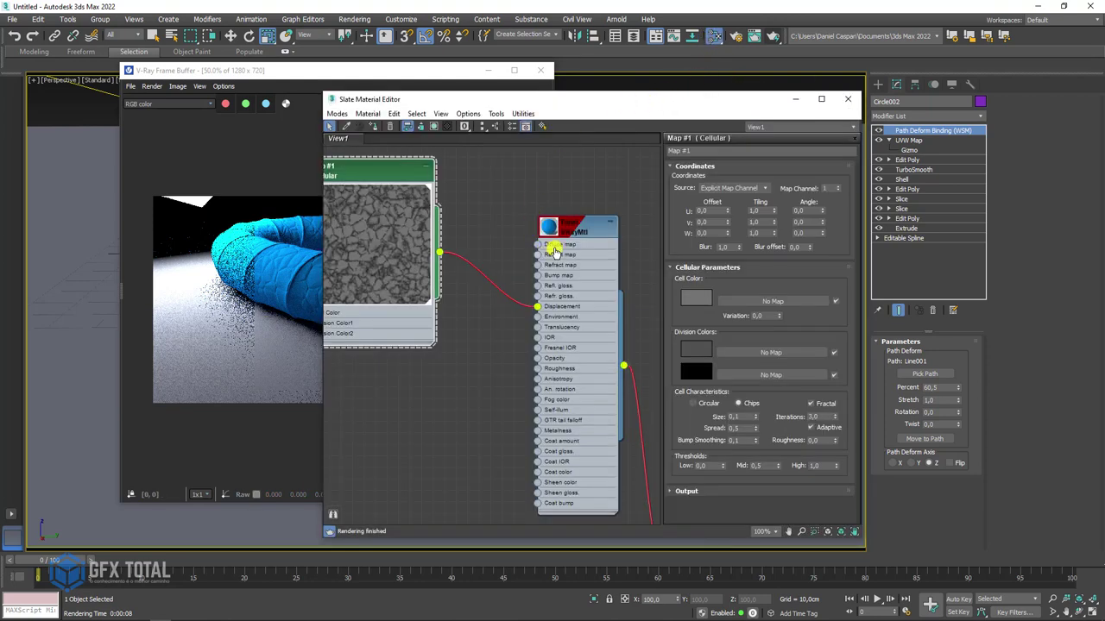
double_click(578, 231)
double_click(552, 226)
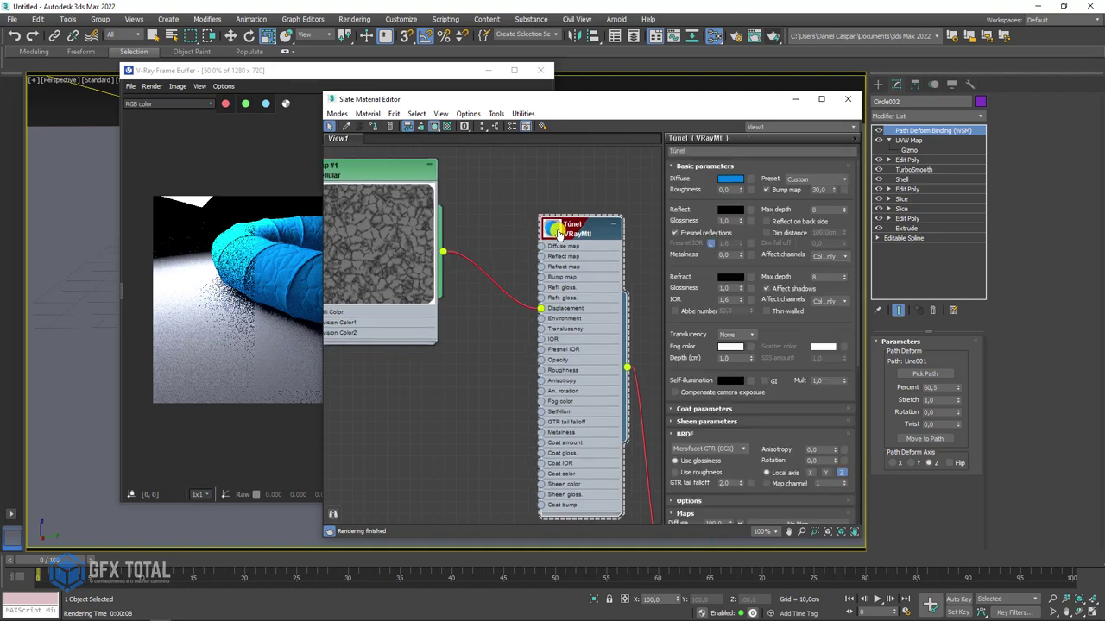
drag(395, 185, 439, 256)
double_click(420, 291)
middle_drag(597, 235, 556, 201)
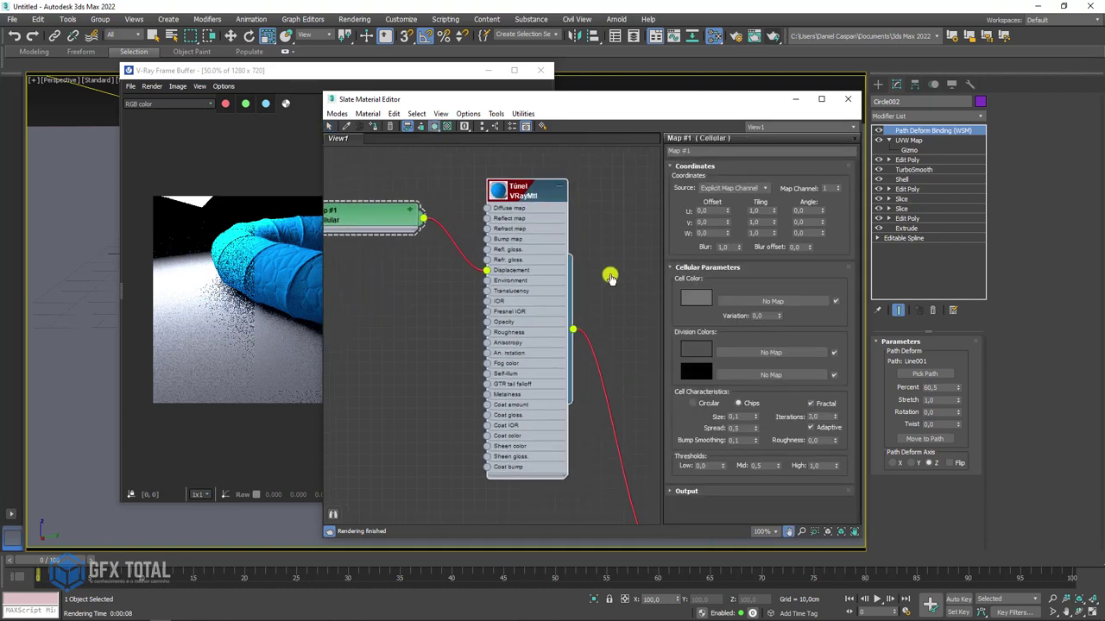
middle_drag(610, 276, 508, 276)
double_click(513, 216)
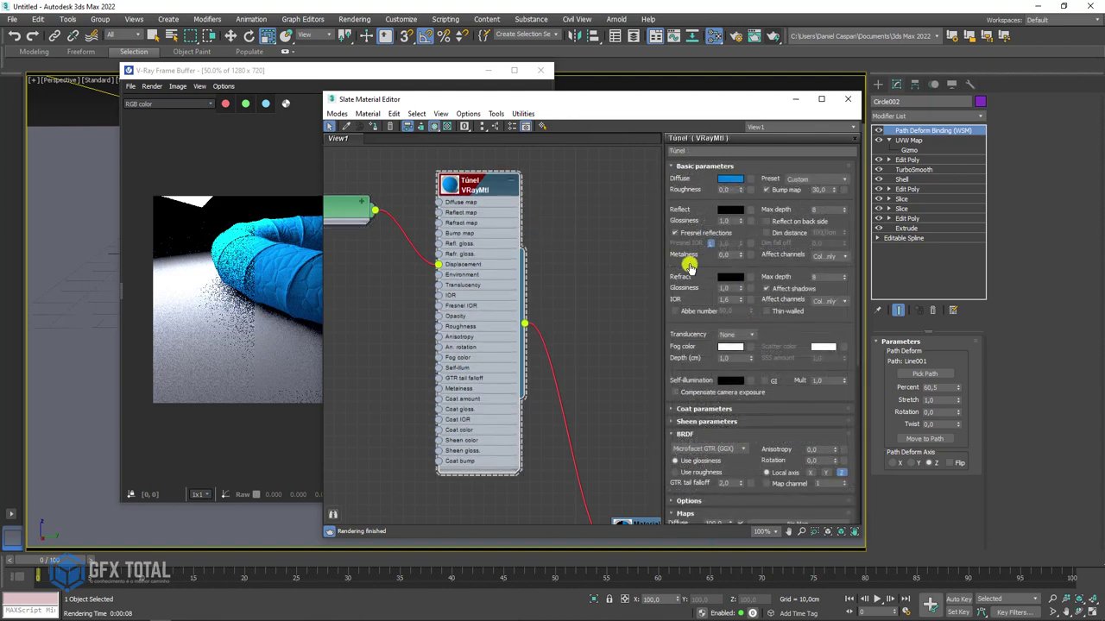
Step: Set the Túnel material's refraction colour to dark grey, value 9
click(730, 277)
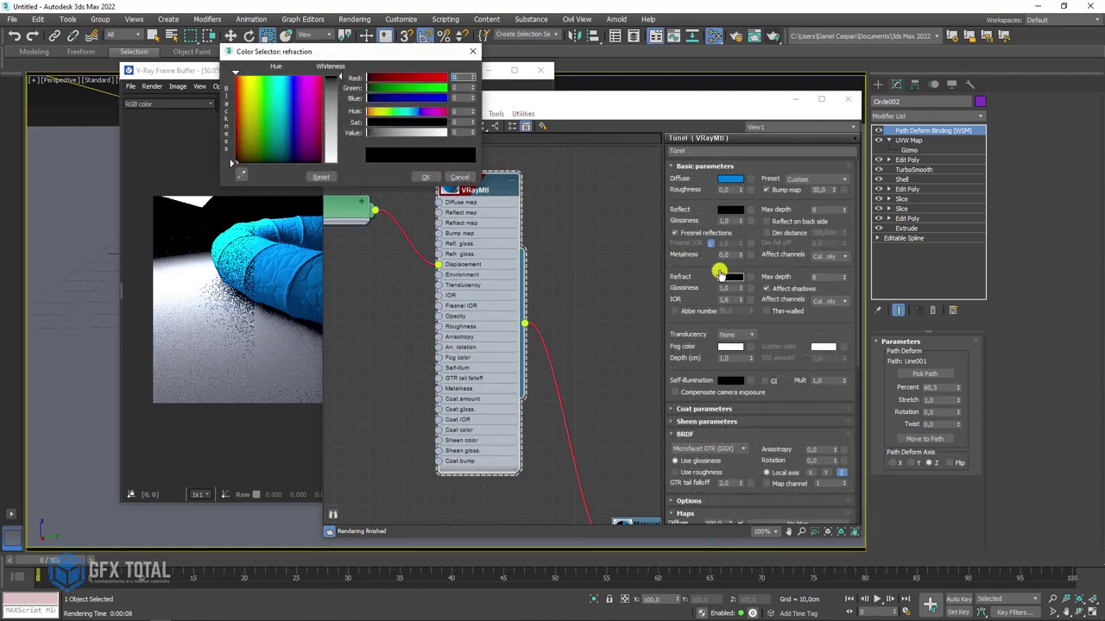
drag(366, 134, 369, 135)
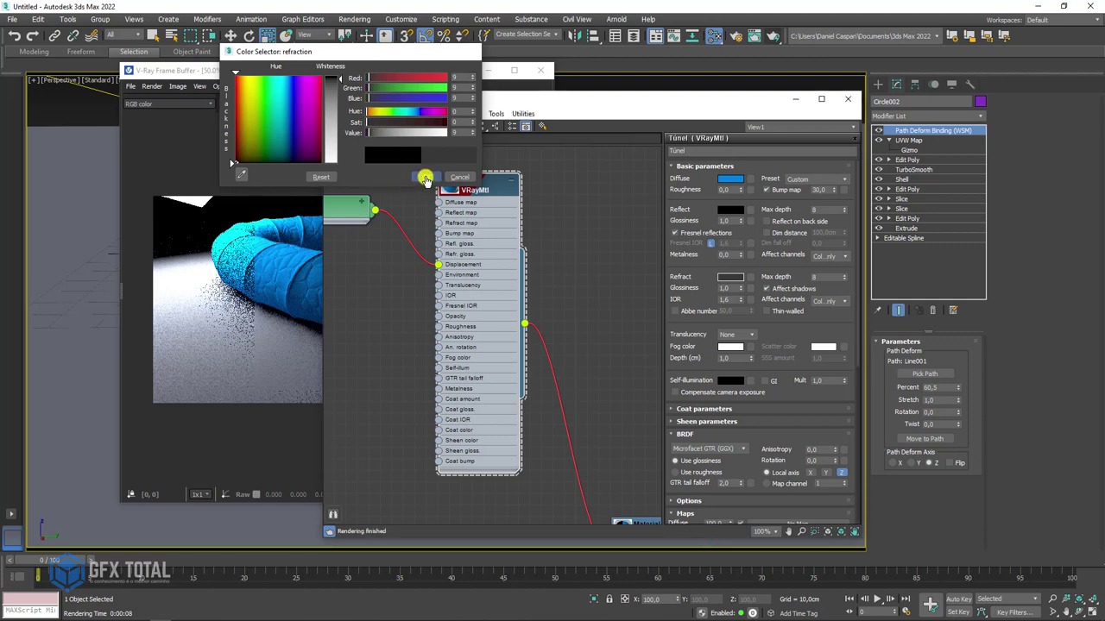
click(426, 177)
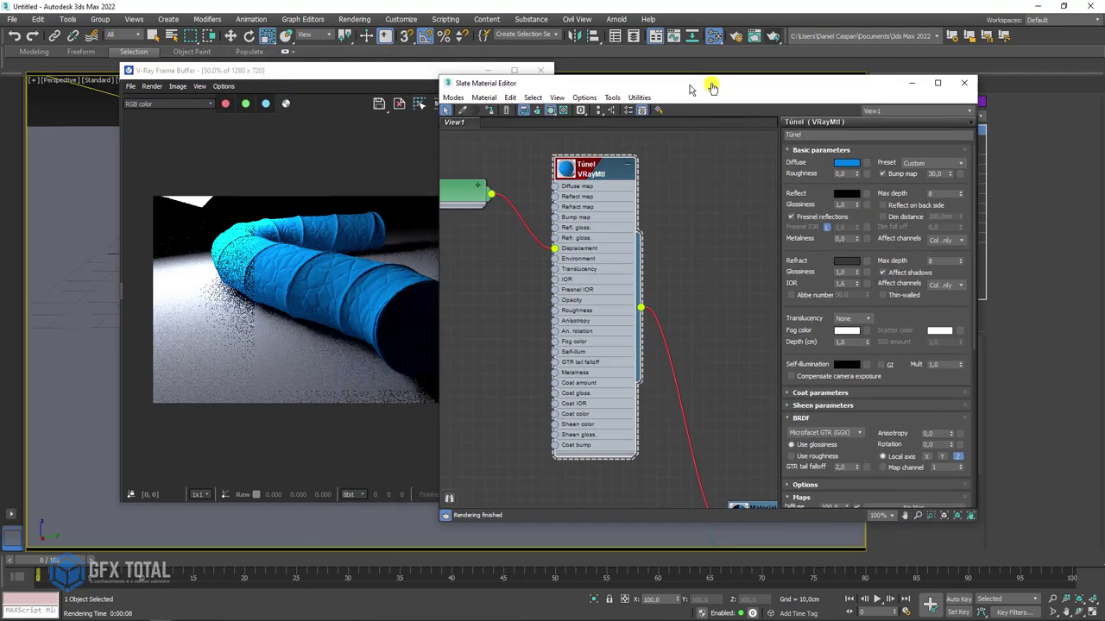
Step: Draw a render region around the tube's open end and re-render it
drag(571, 104, 794, 75)
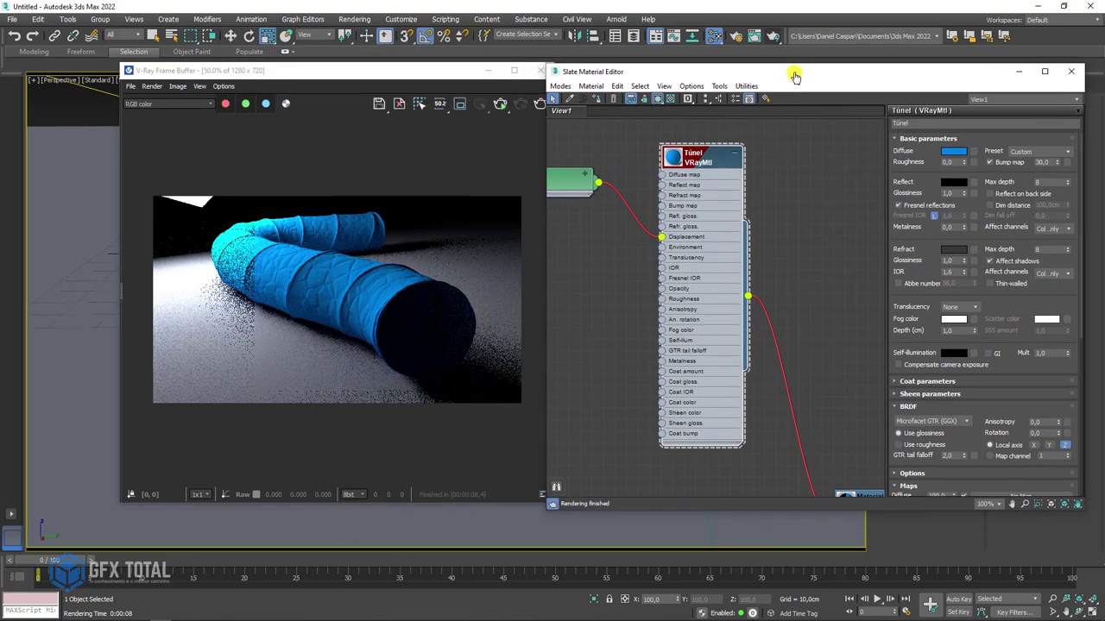
click(464, 175)
drag(377, 257, 415, 383)
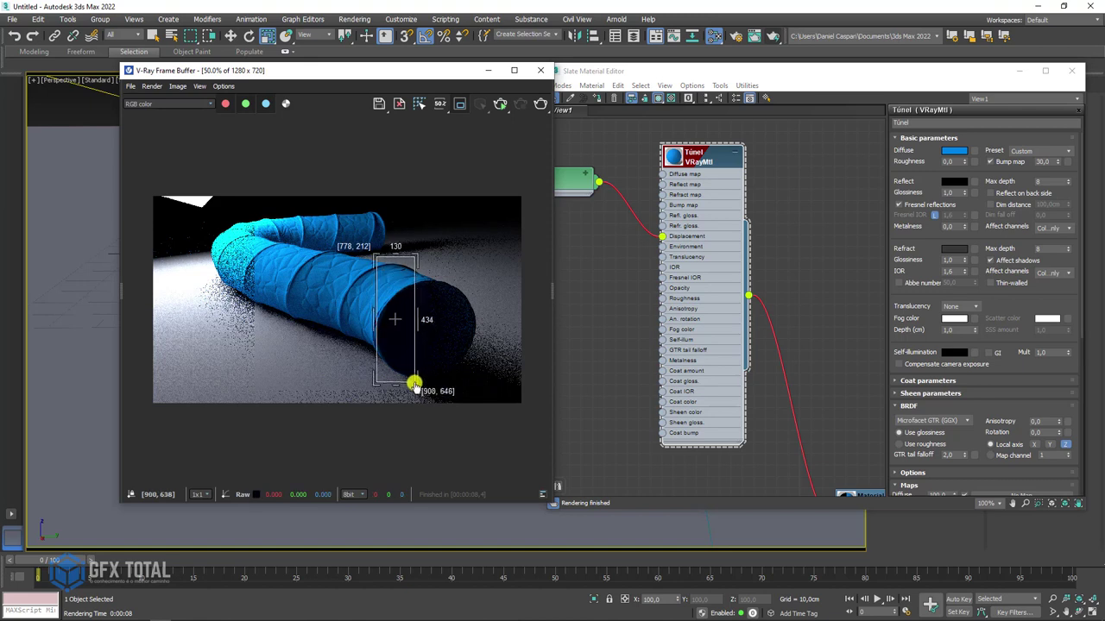
click(540, 105)
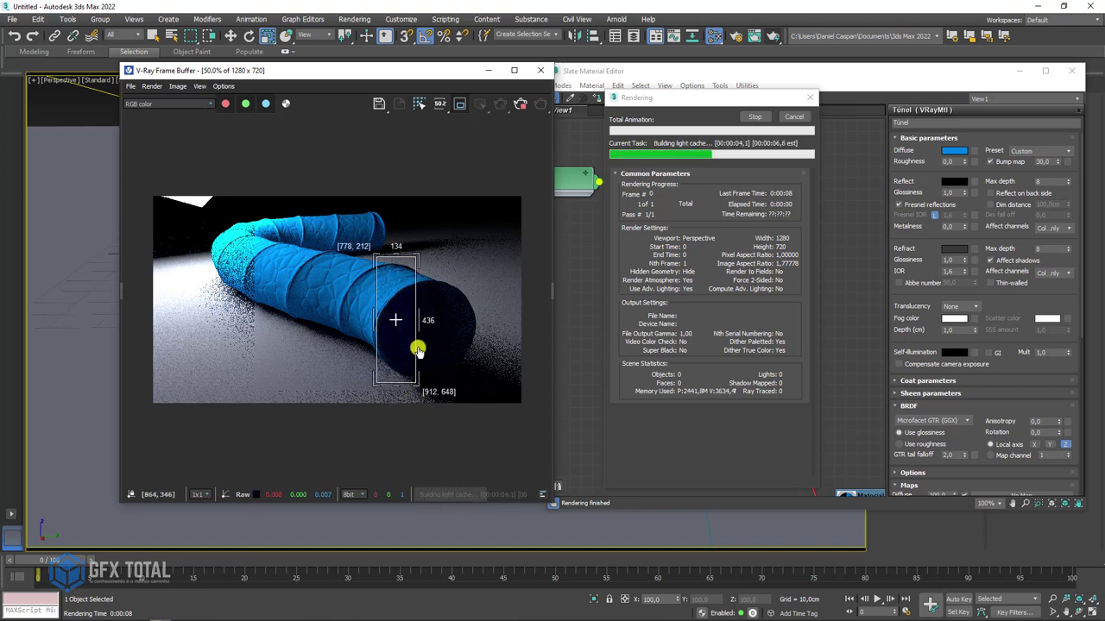
scroll(414, 348, up, 2)
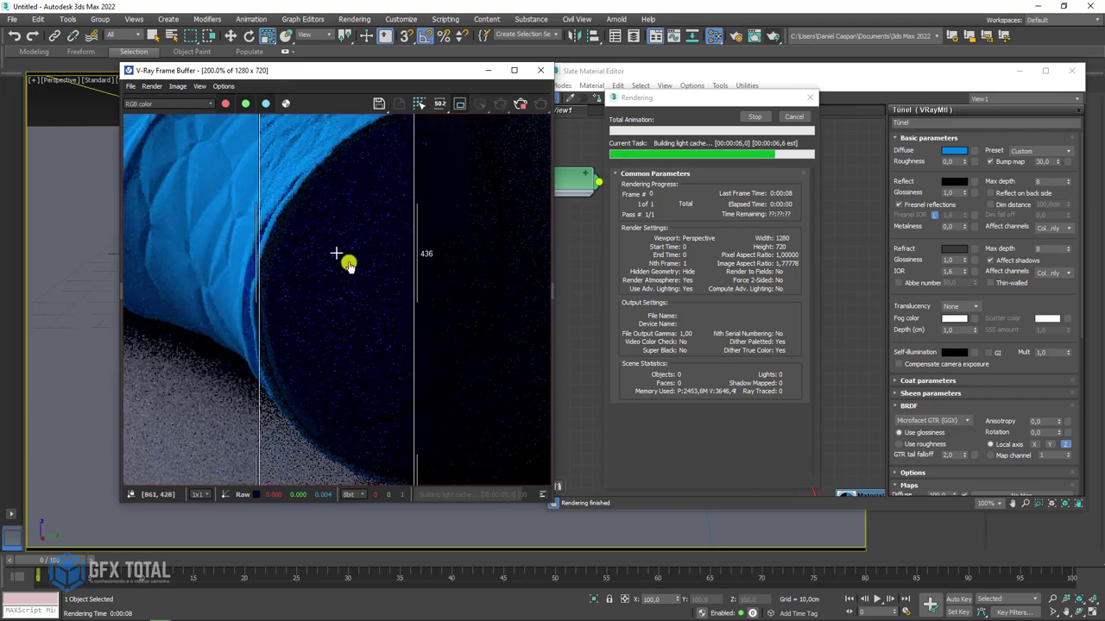
scroll(345, 261, down, 1)
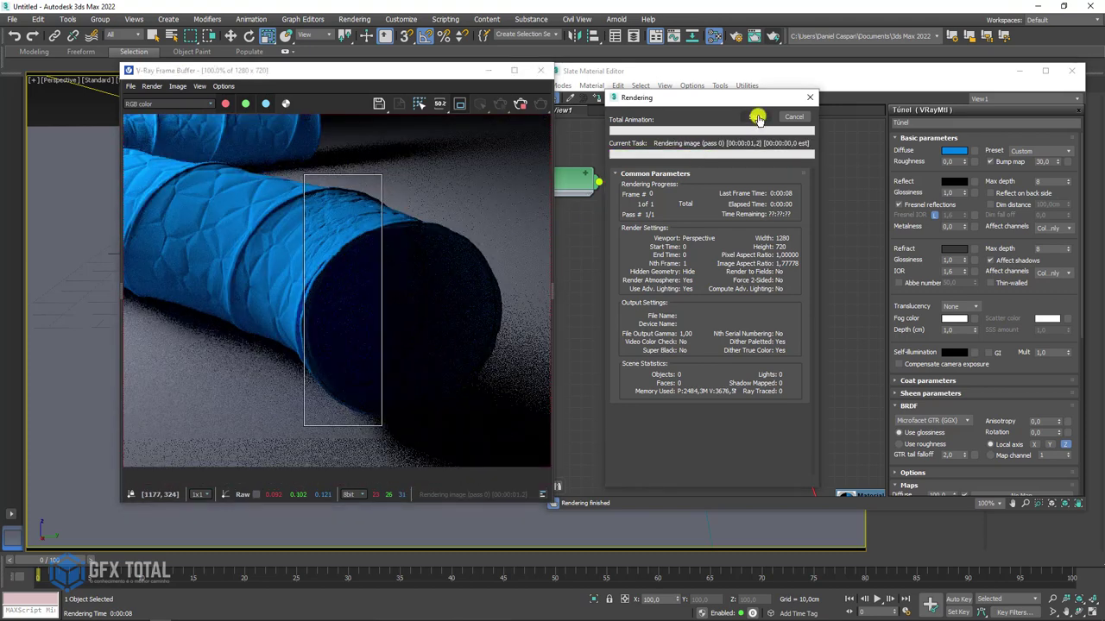
drag(835, 82, 714, 60)
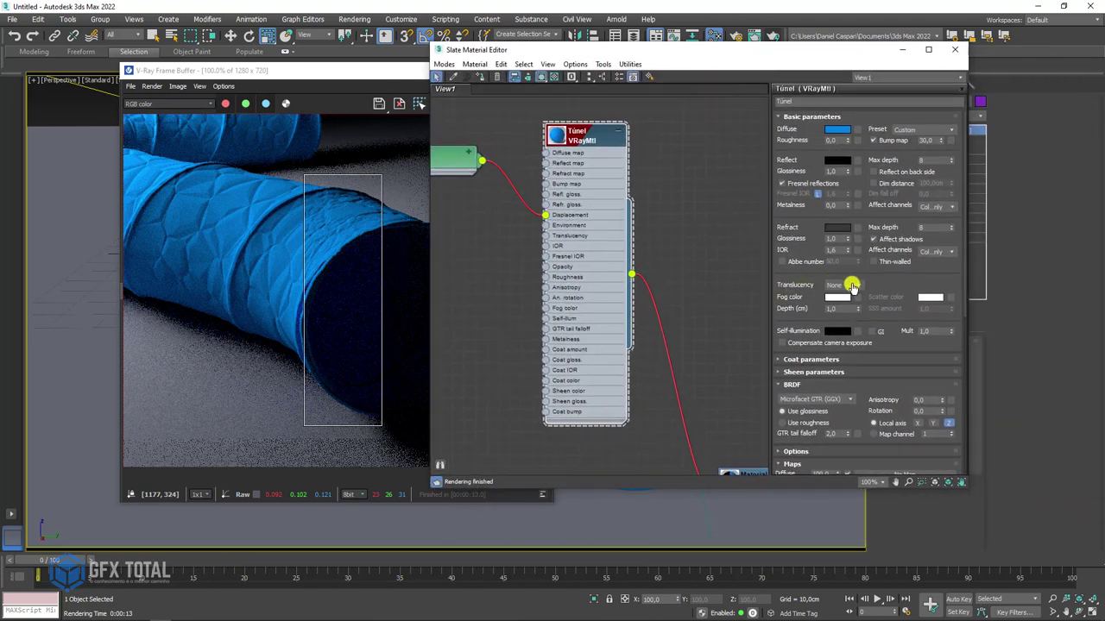
Step: Set Túnel's translucency to Volumetric and region-render the tube end, stopping early
click(852, 285)
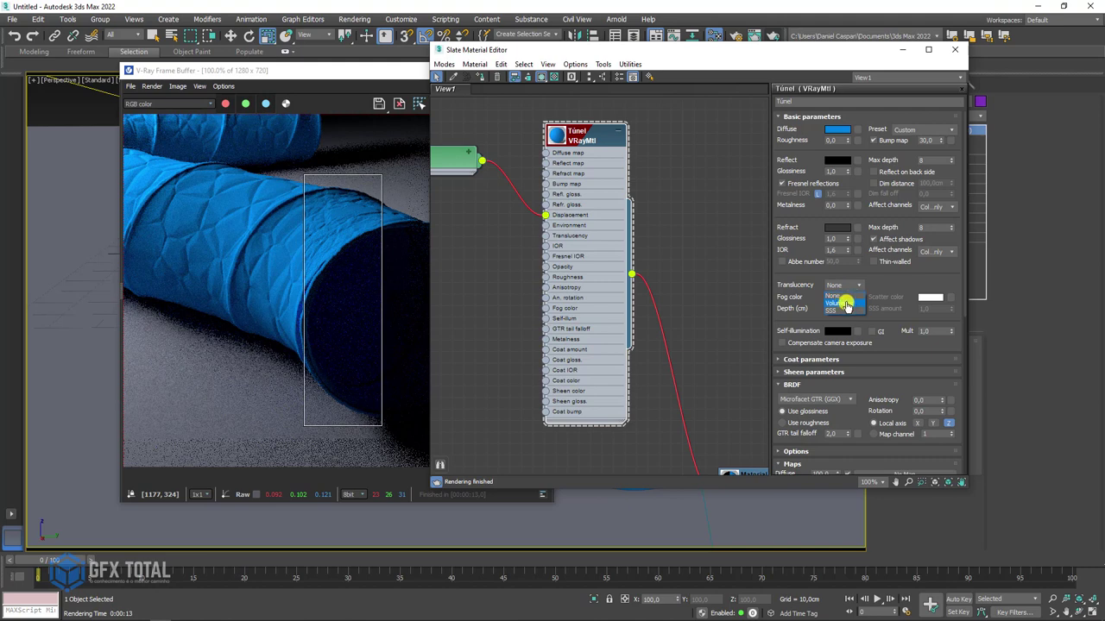
click(841, 304)
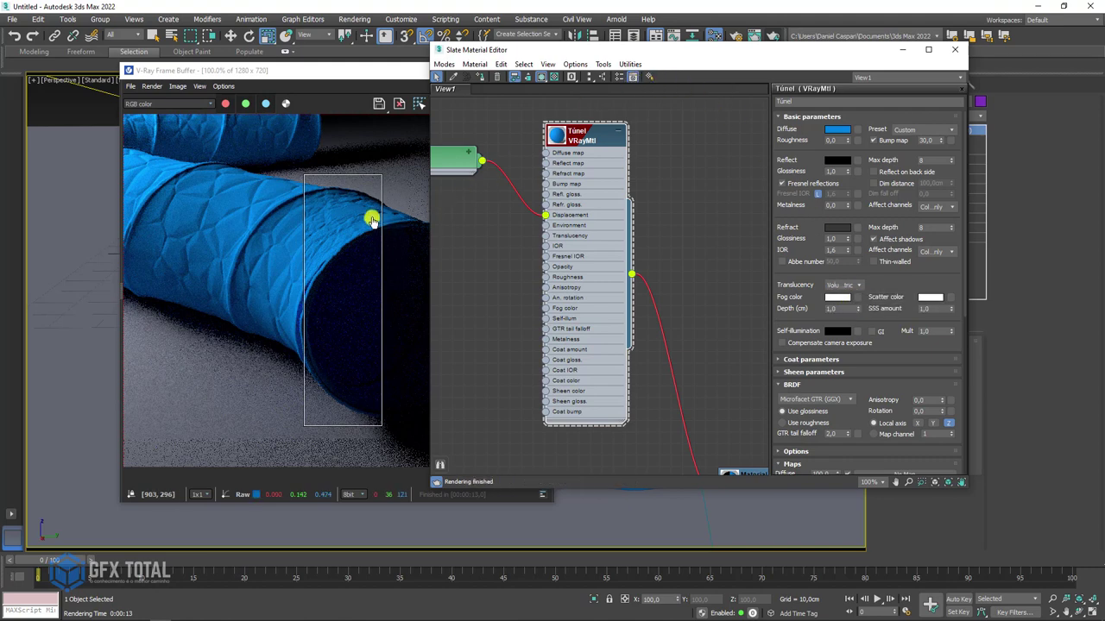
drag(363, 197, 413, 430)
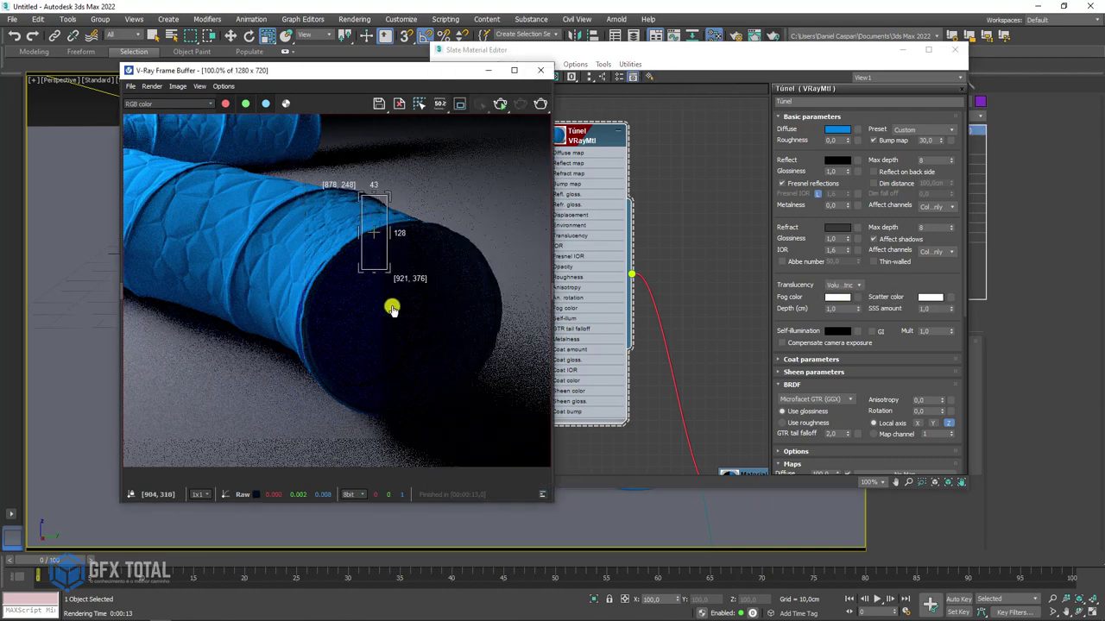
click(540, 103)
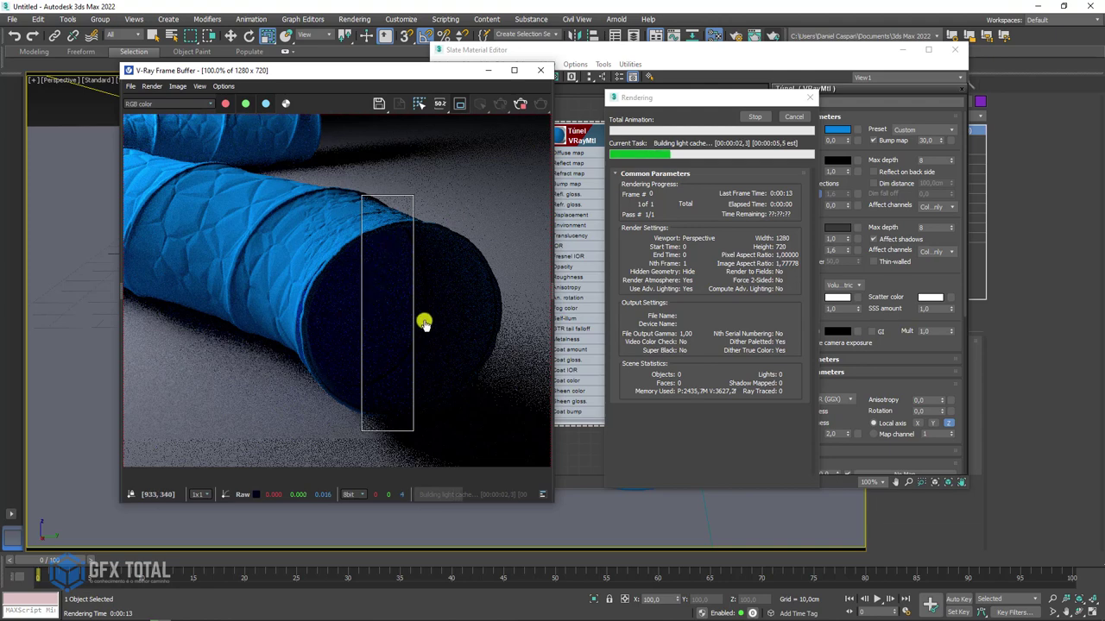
click(756, 116)
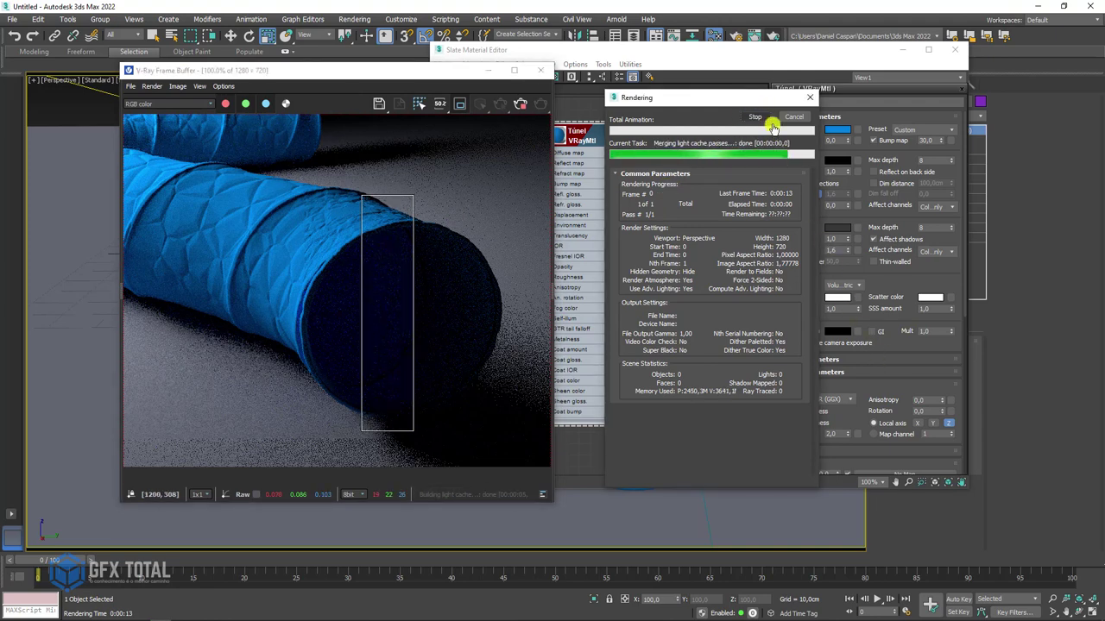
click(756, 117)
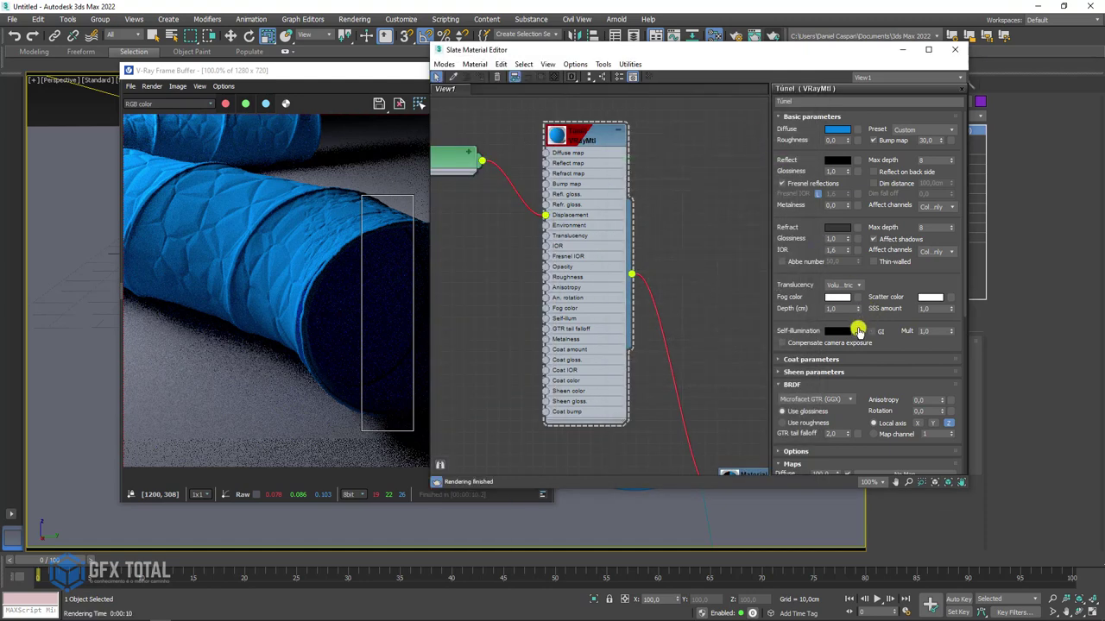
Step: Set the translucency depth to 10 cm, re-render, and bring the material editor forward
drag(841, 310, 816, 310)
text(10)
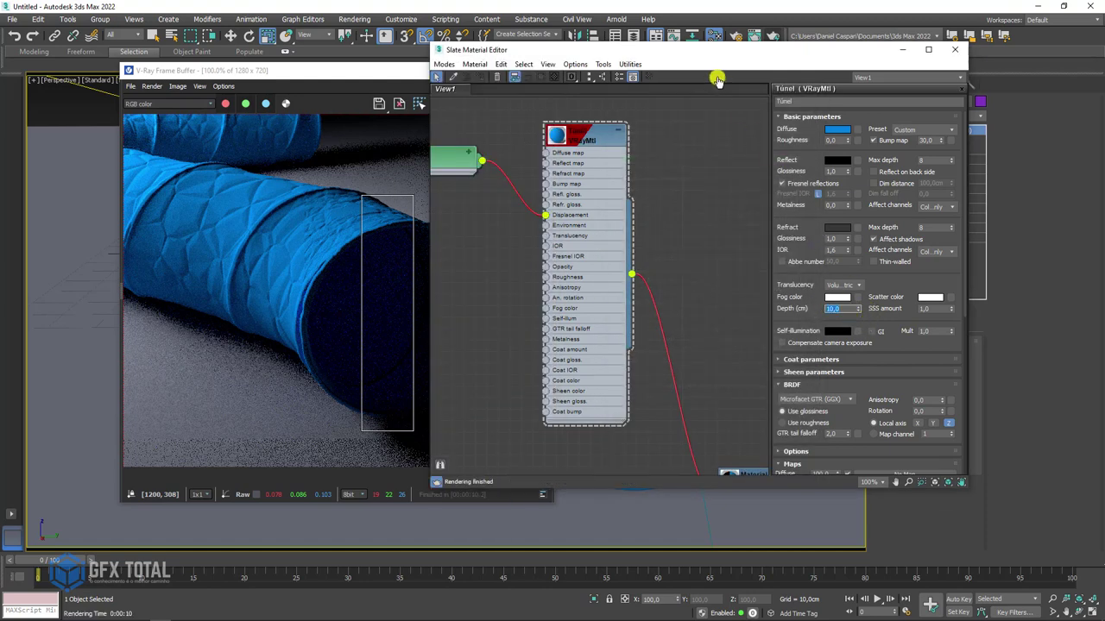
click(770, 39)
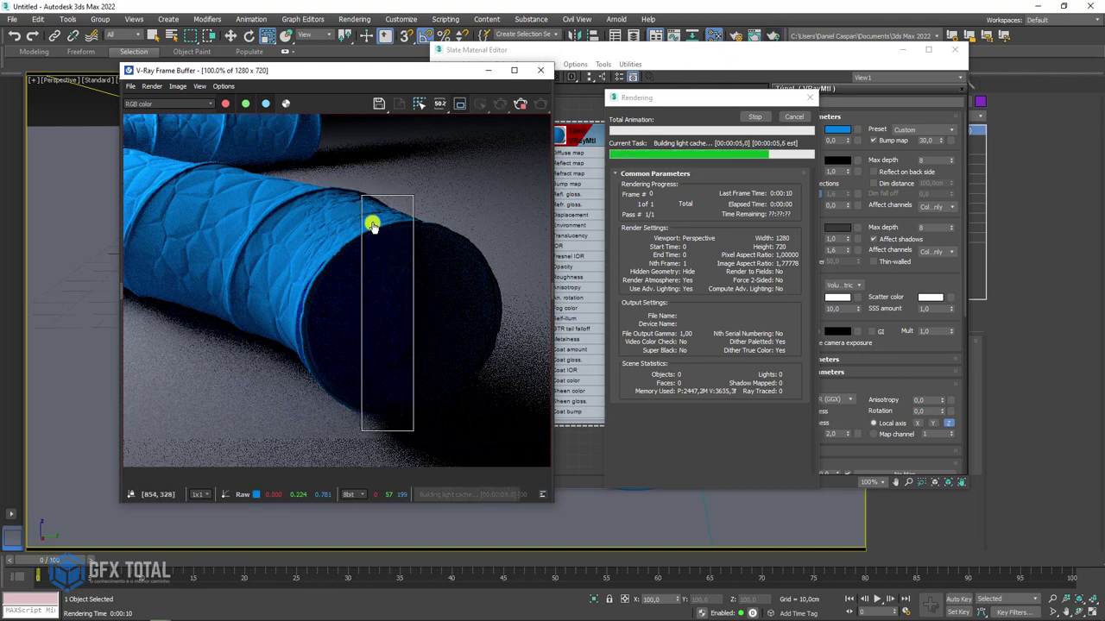
scroll(386, 399, up, 2)
scroll(374, 377, up, 1)
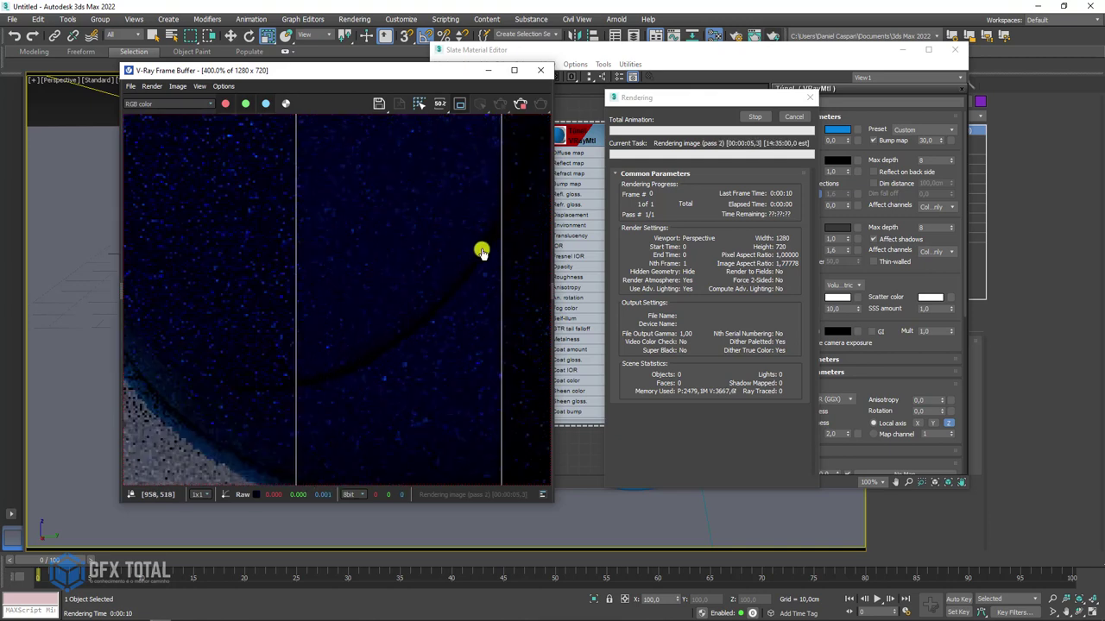
scroll(477, 259, down, 3)
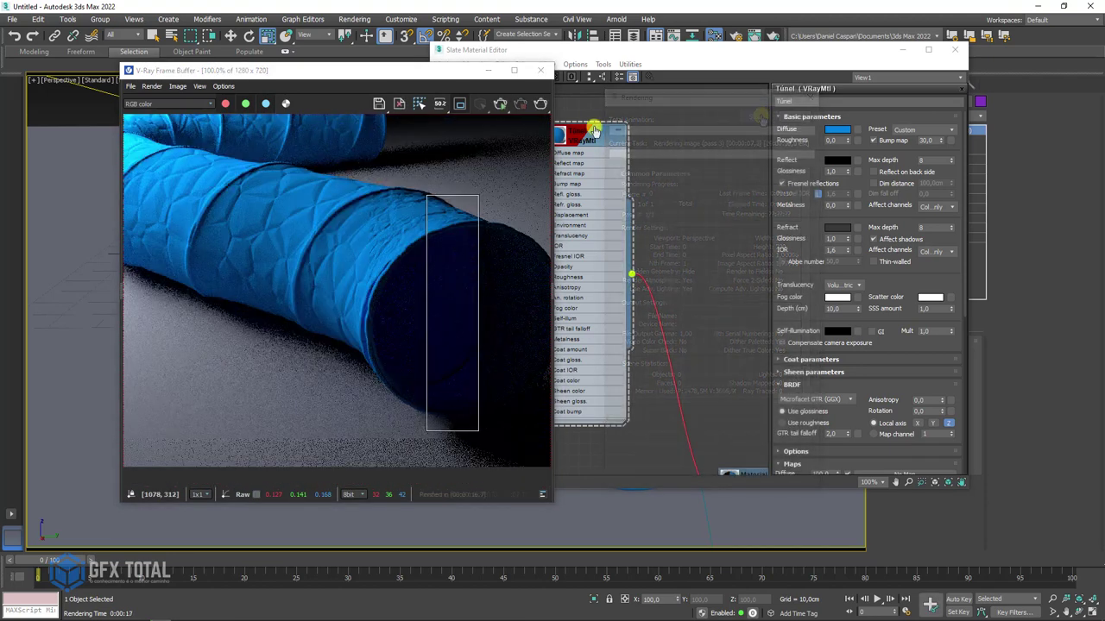
click(615, 140)
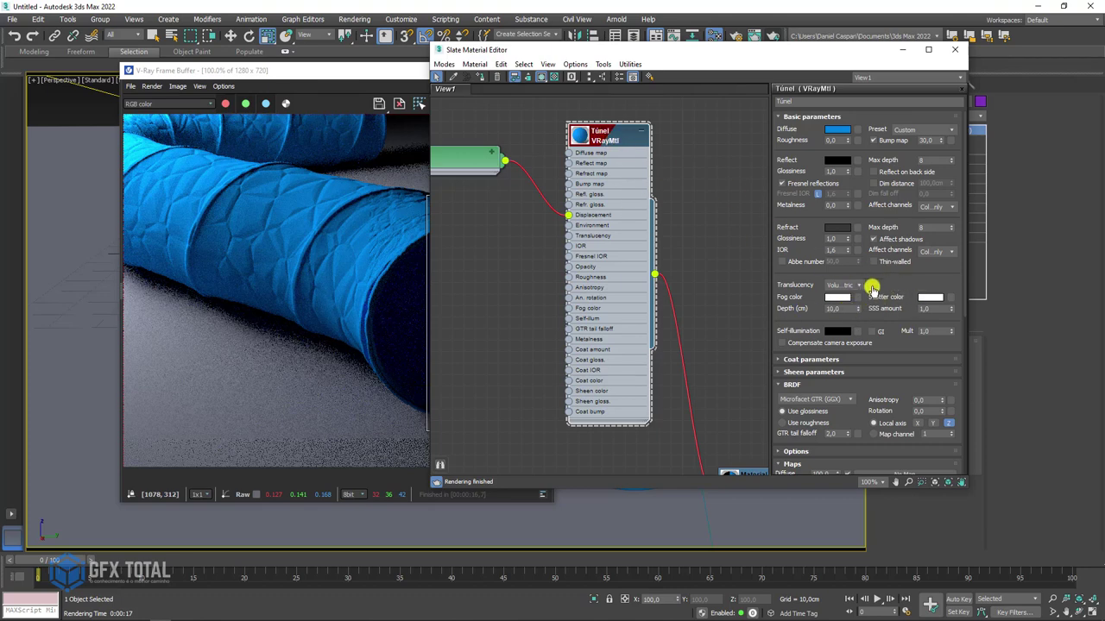
Step: Raise the refraction colour to value 20, set glossiness 0,7 and IOR 1,6, and re-render
click(835, 228)
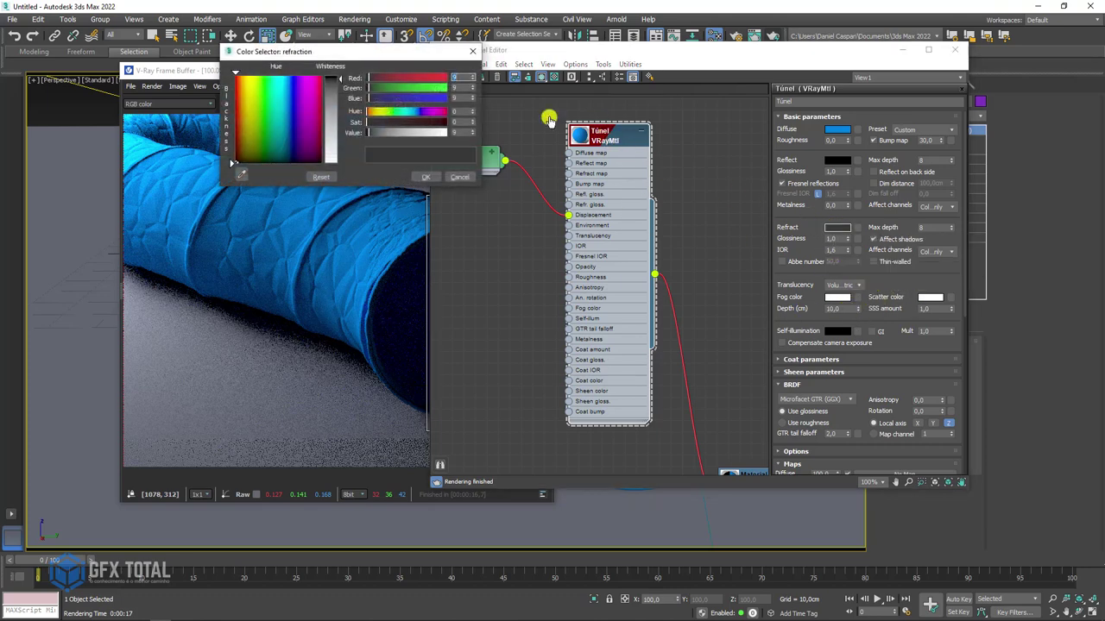
drag(369, 132, 372, 132)
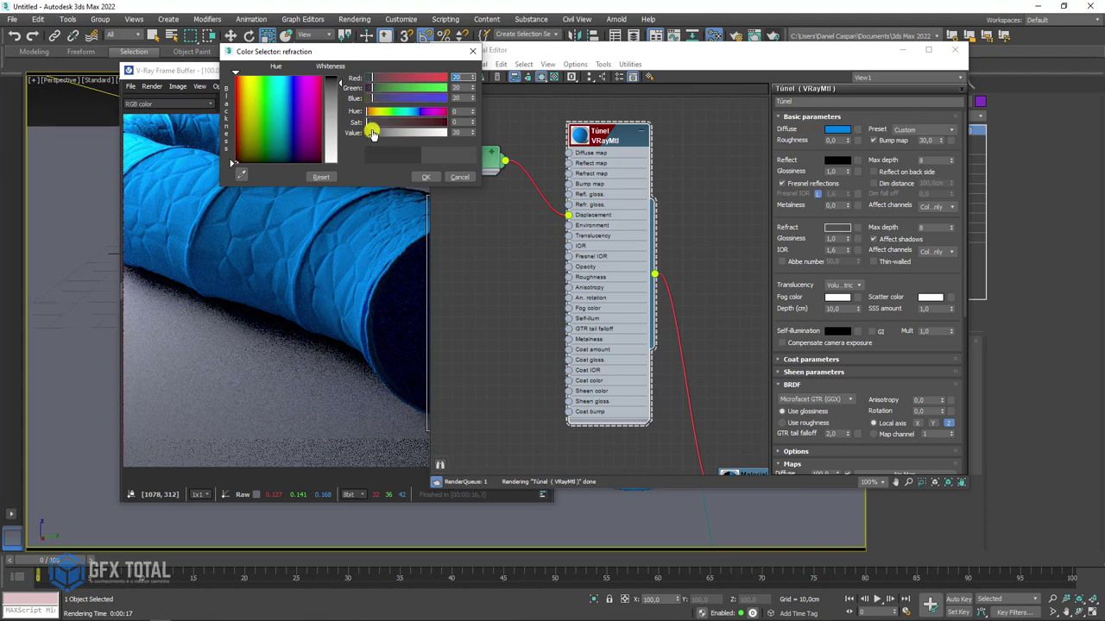
click(431, 178)
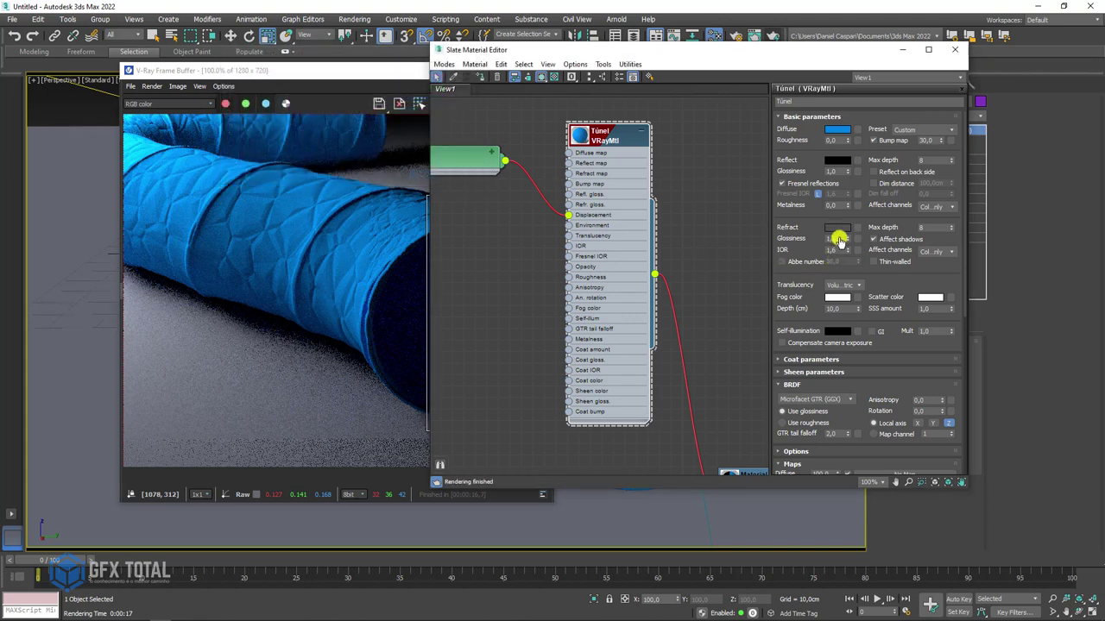
drag(838, 240, 819, 242)
text(0,7)
click(772, 36)
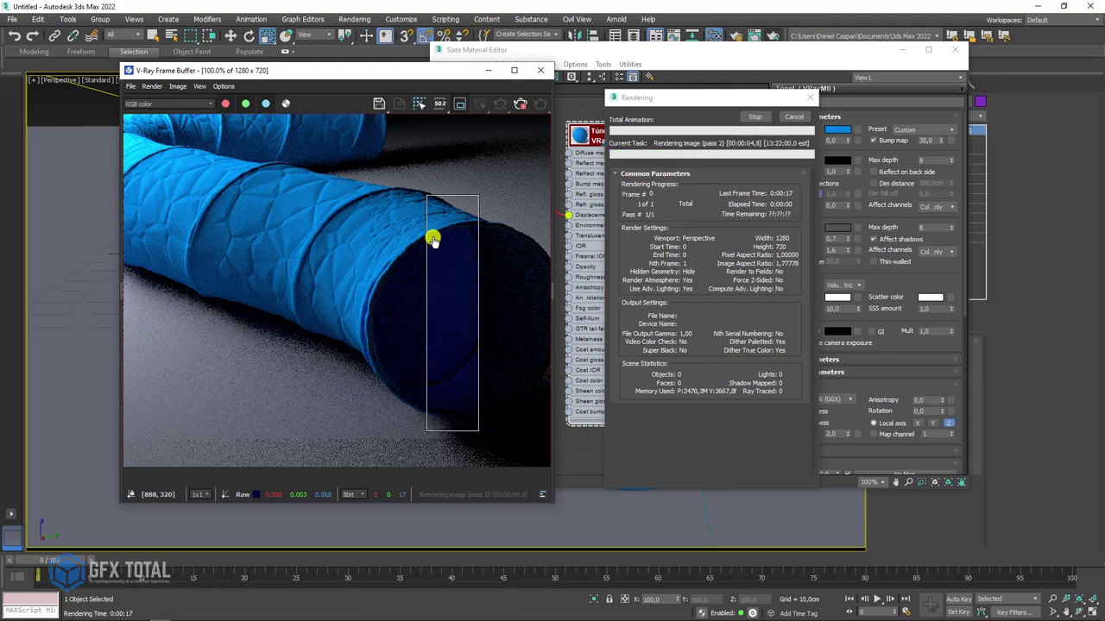
Step: Copy Túnel's dark grey refraction colour onto its reflection colour
click(754, 119)
drag(612, 143, 630, 195)
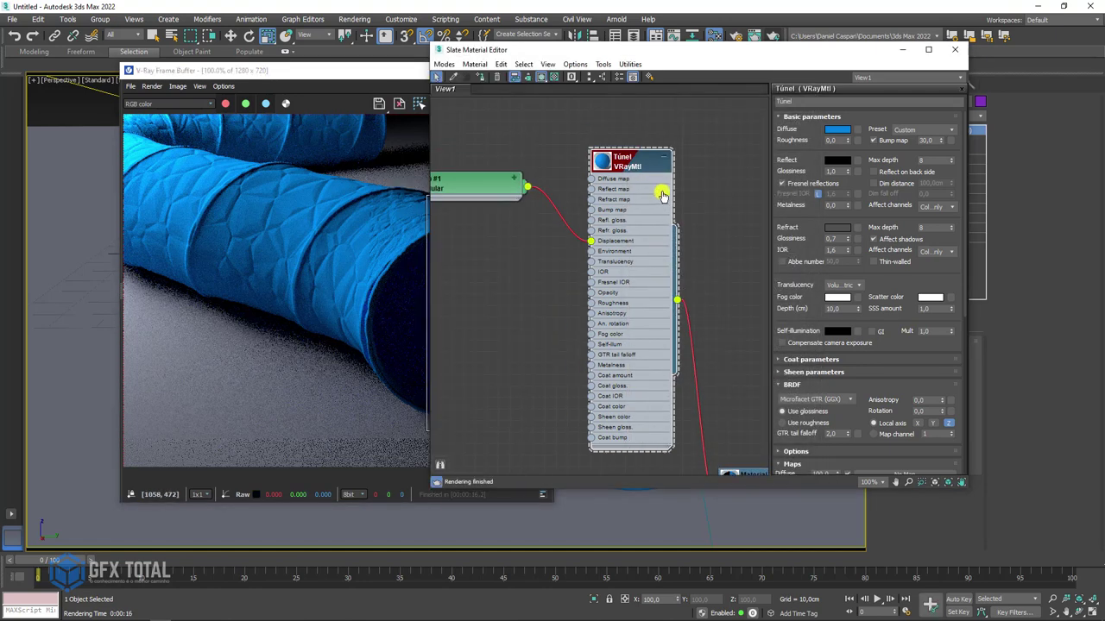
double_click(630, 194)
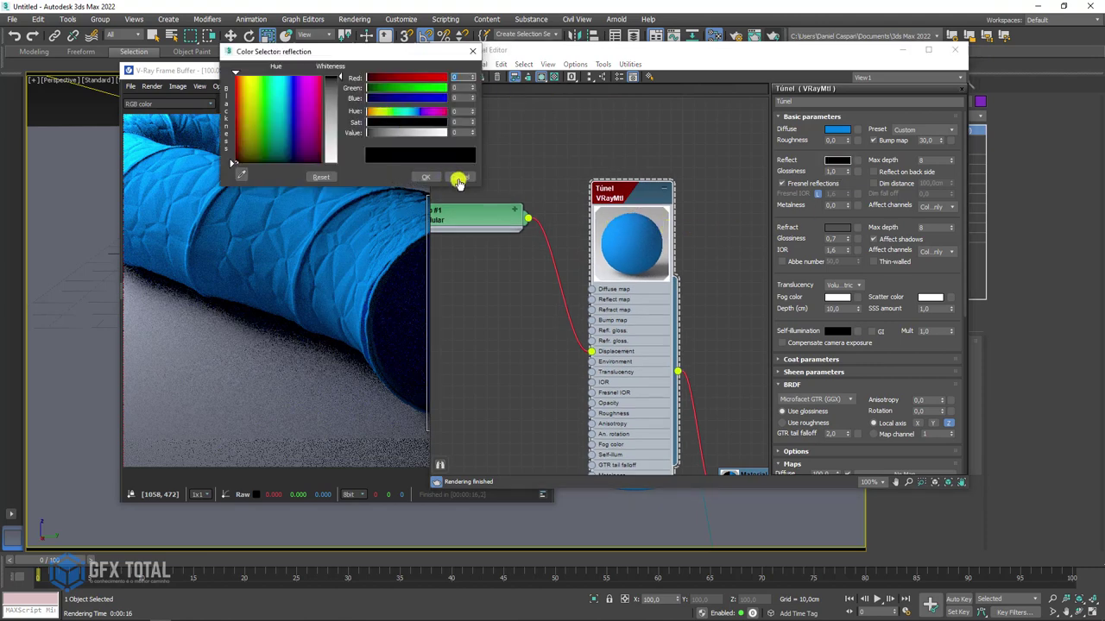
click(457, 176)
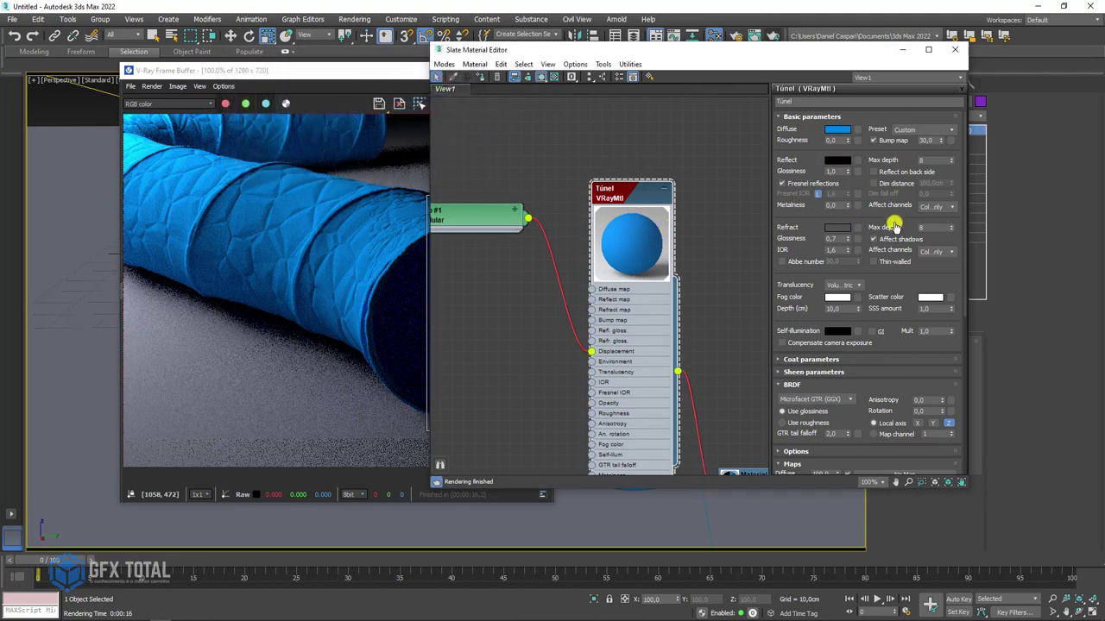
drag(835, 160, 830, 164)
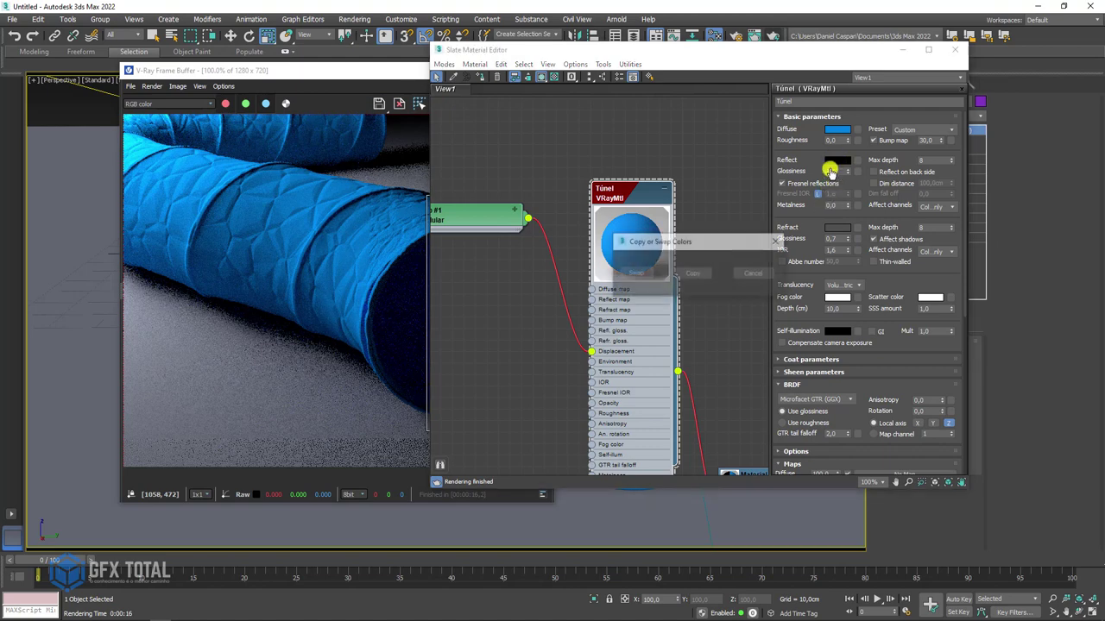
click(760, 271)
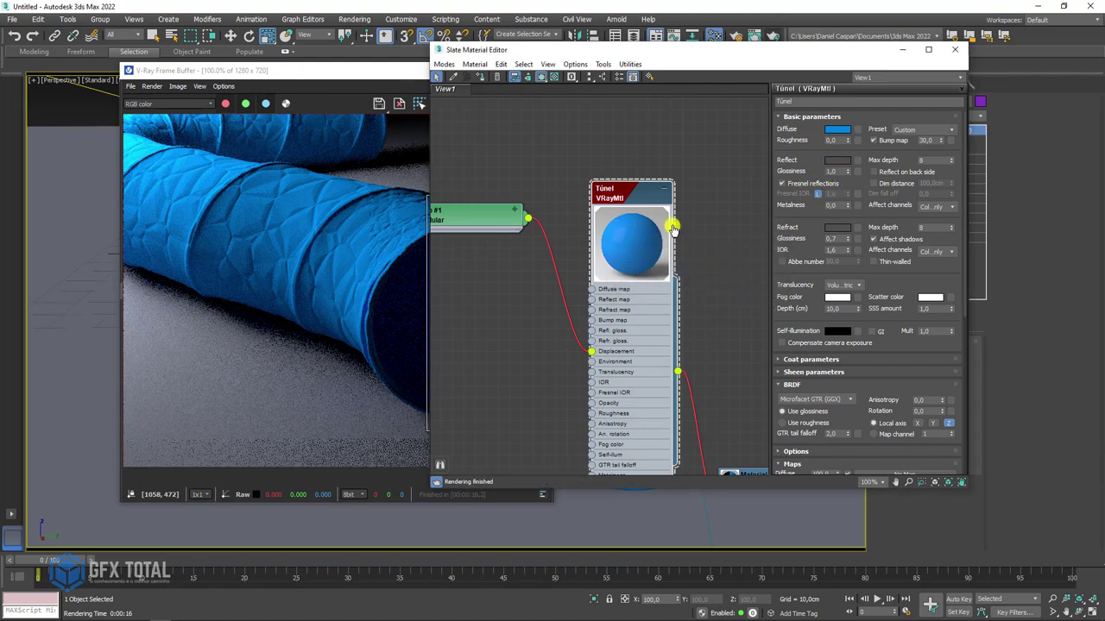
Step: Set the reflection glossiness to 0,7 and render the scene again
middle_drag(625, 192, 567, 123)
click(608, 123)
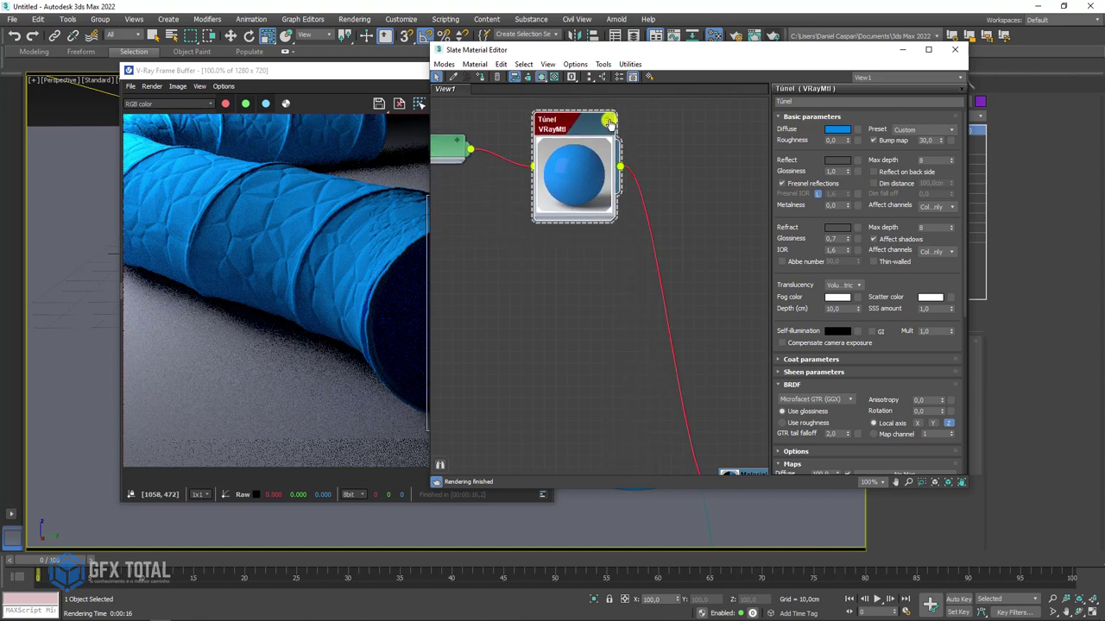
drag(611, 227, 751, 357)
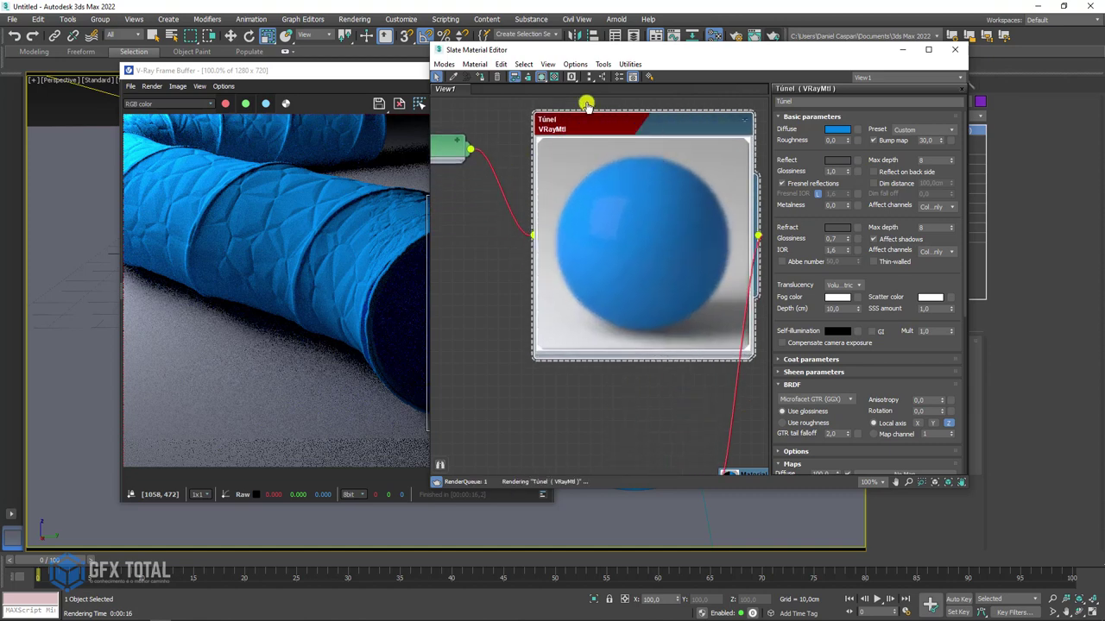
click(833, 171)
text(0,7)
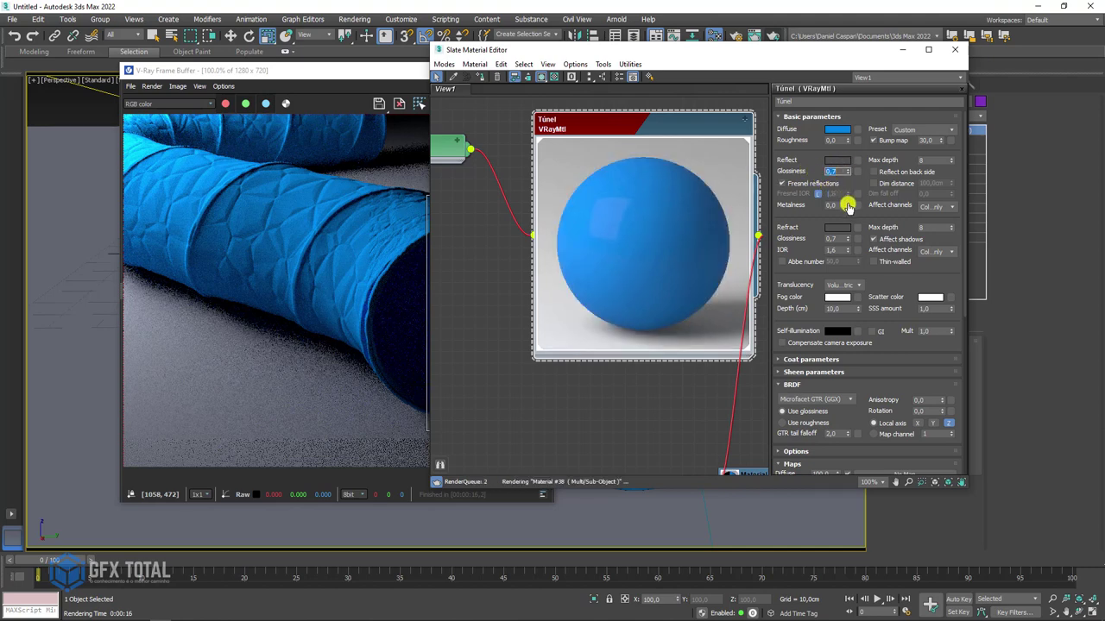
key(Return)
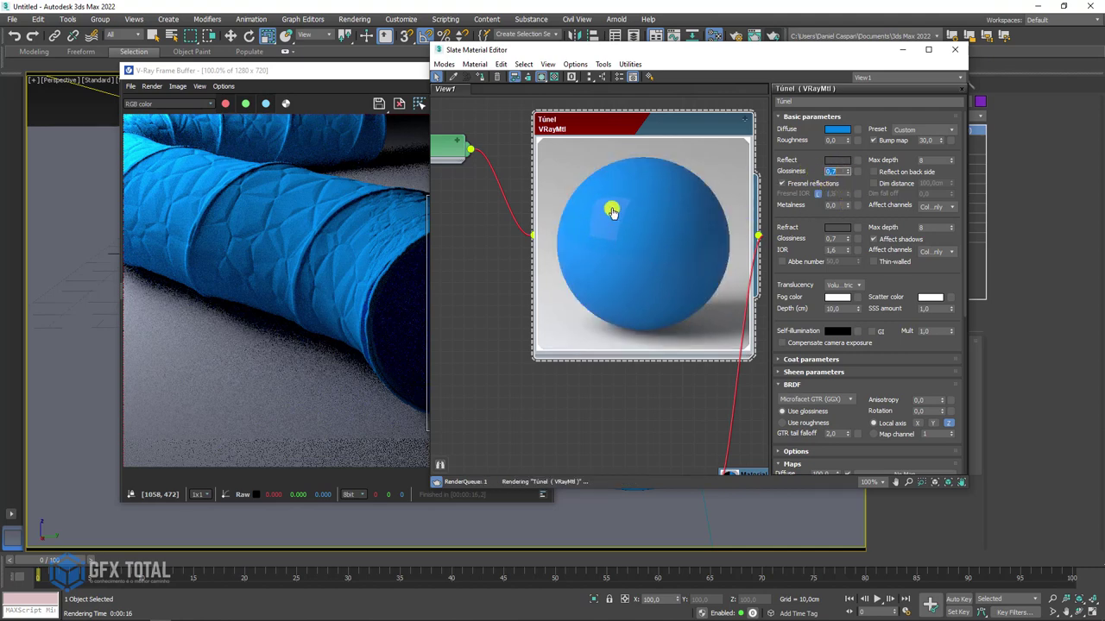
click(774, 36)
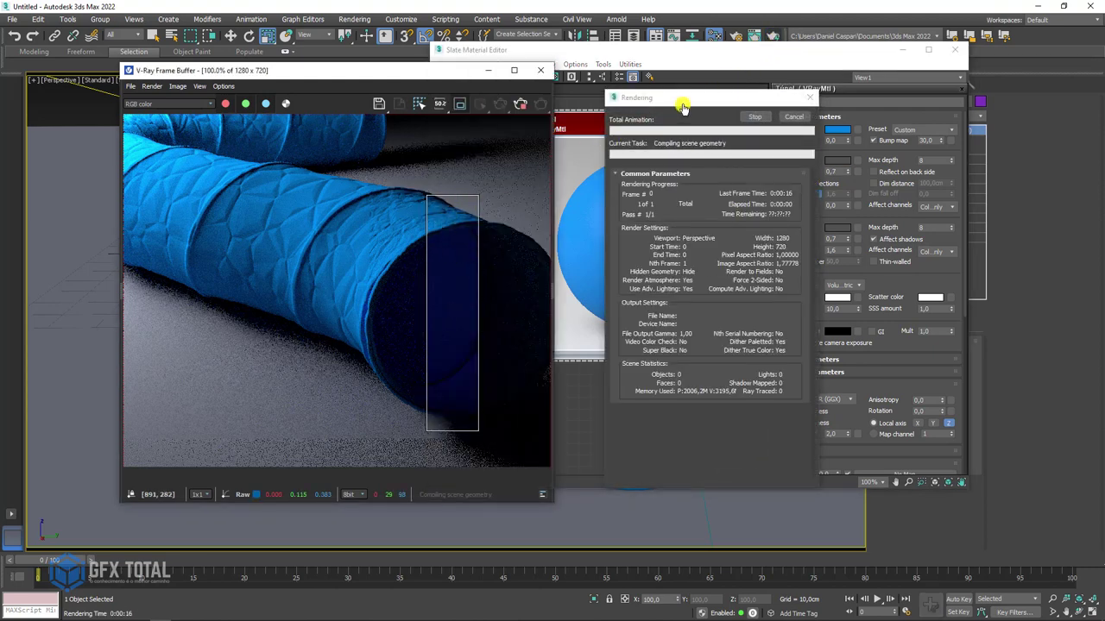
Step: Let the reflection render finish, then close its progress window and the Slate Material Editor
drag(682, 104, 648, 101)
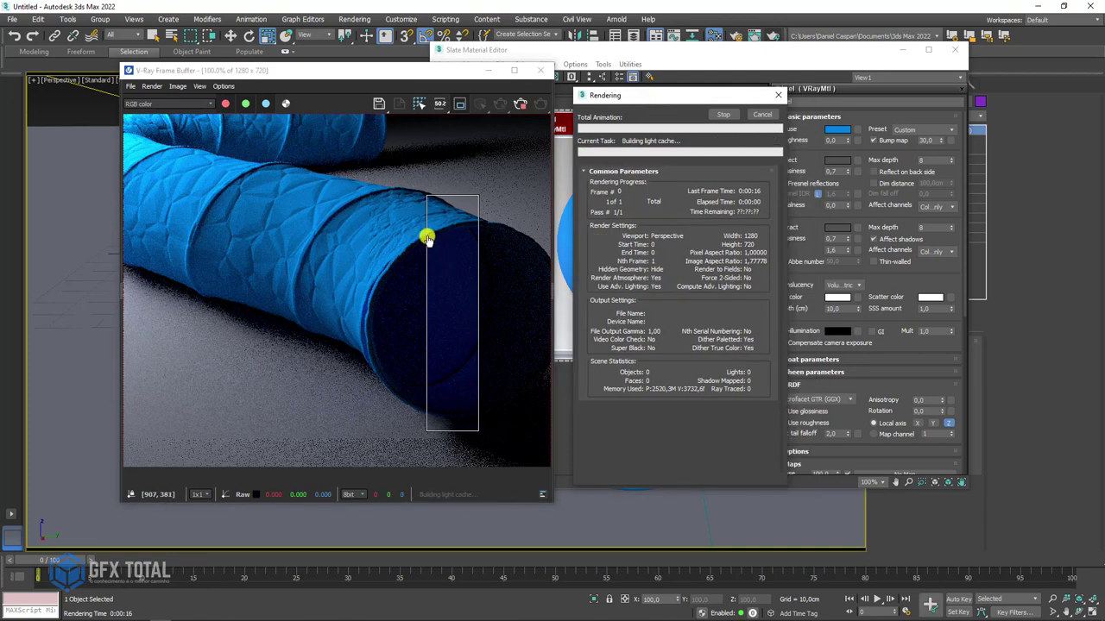
scroll(444, 223, up, 2)
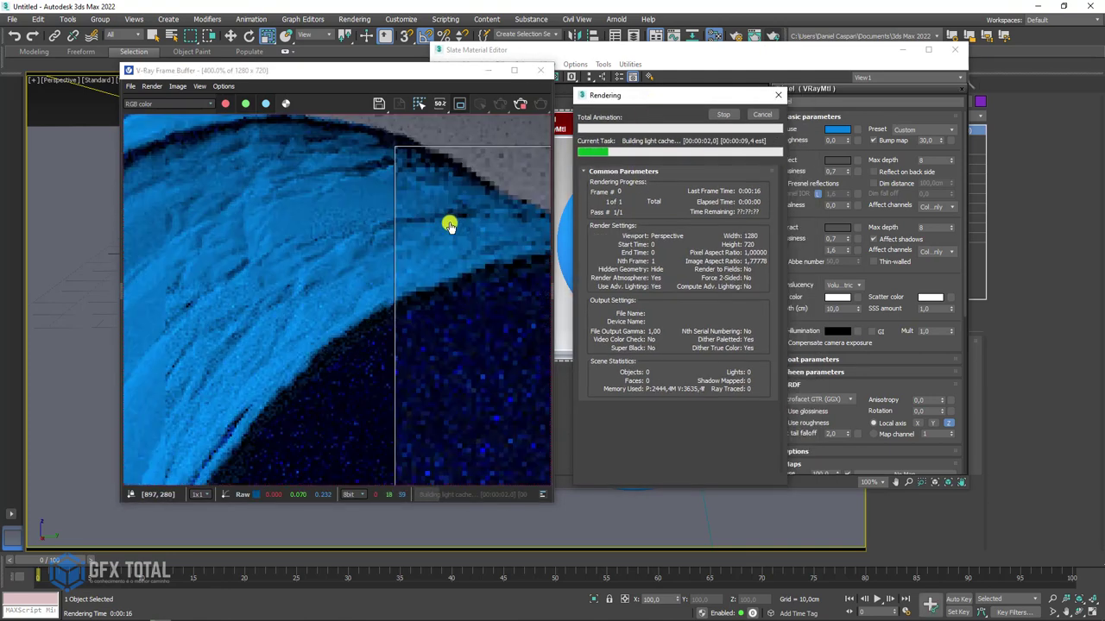
scroll(454, 226, down, 2)
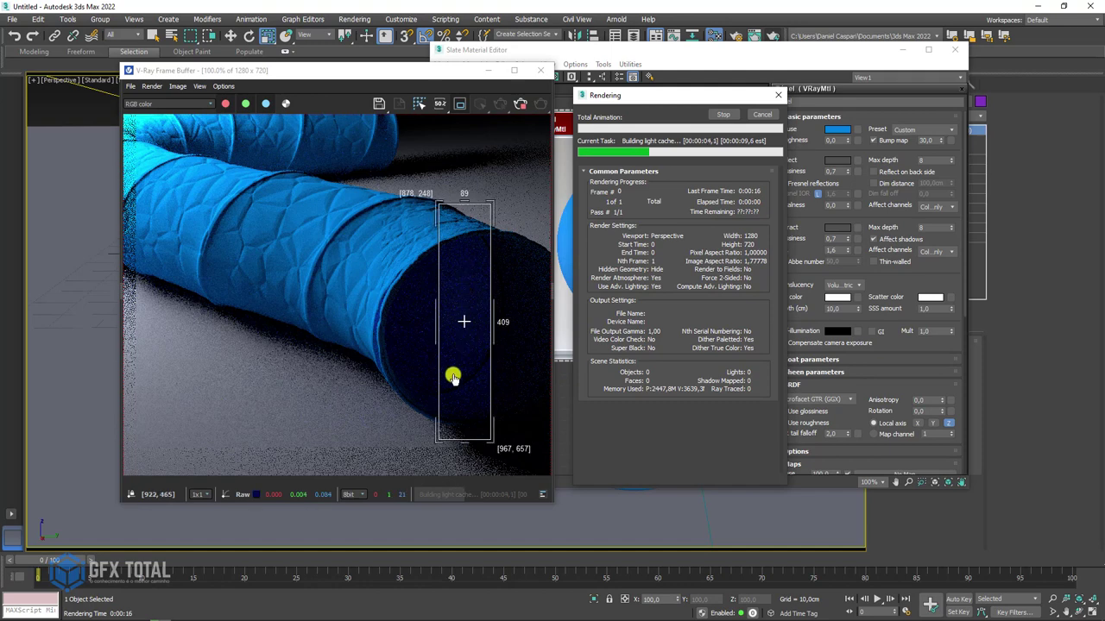
scroll(474, 357, down, 1)
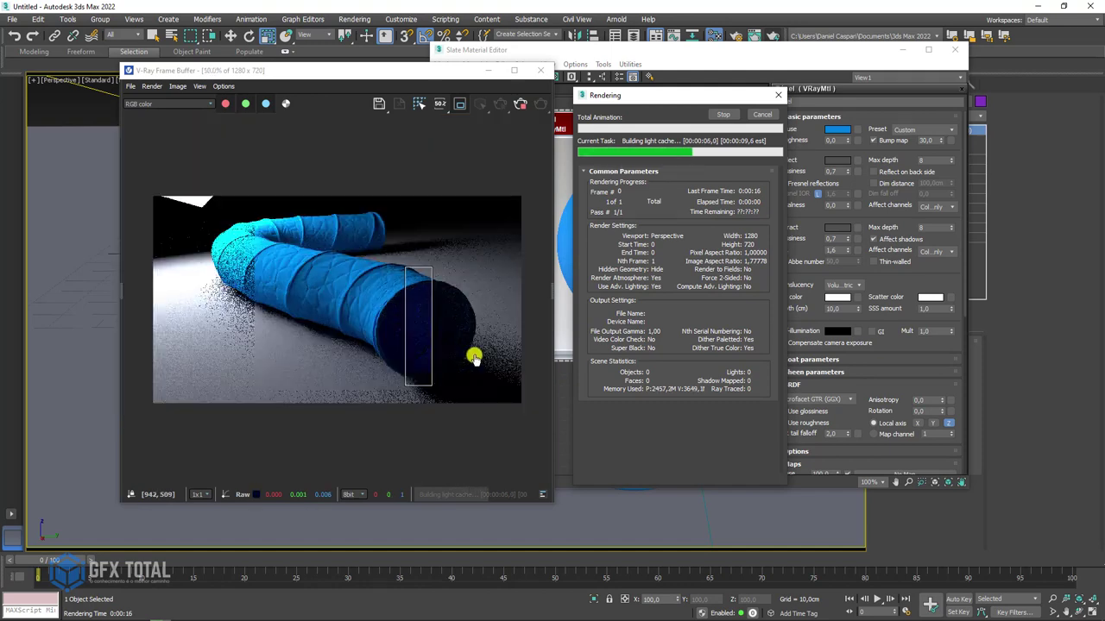
click(721, 114)
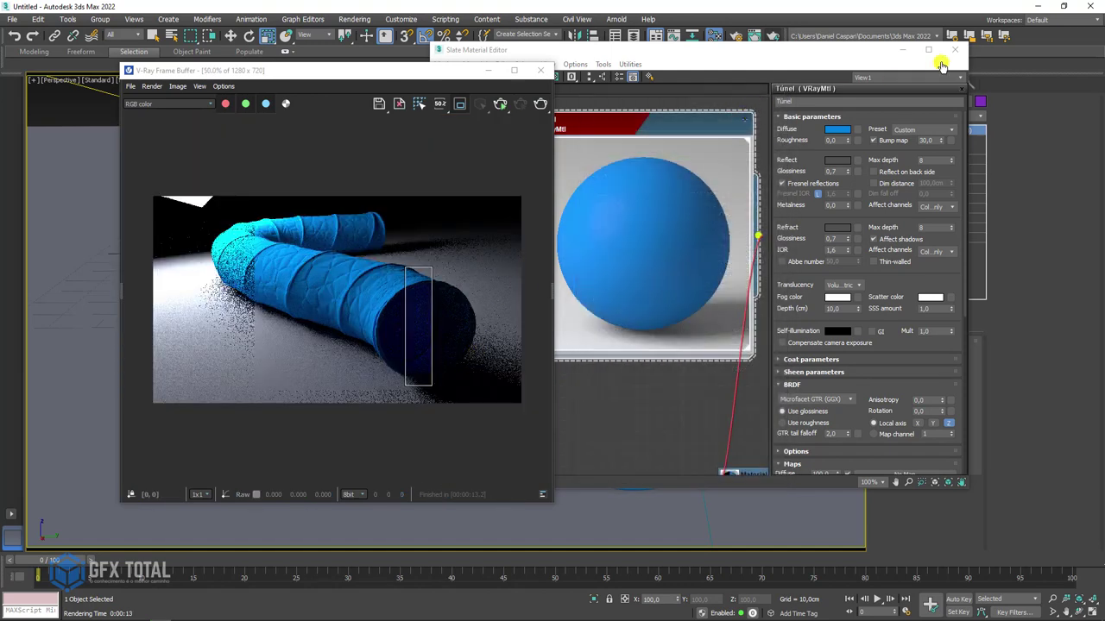
click(954, 50)
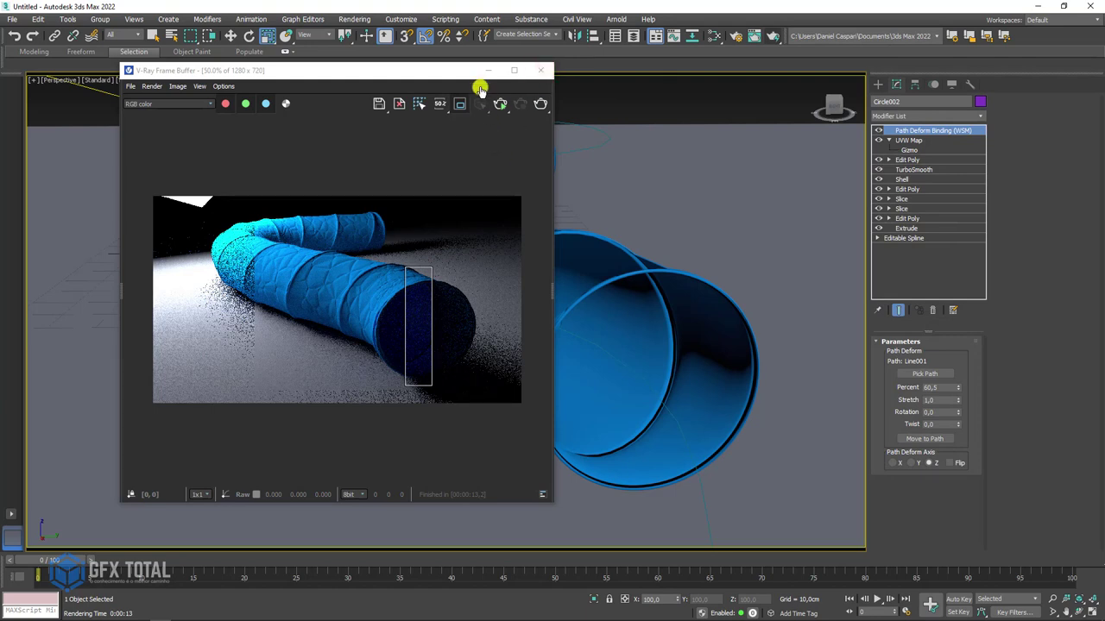
Step: Turn off the VFB render region, move the frame buffer up-left, and zoom out to show the whole tunnel
click(459, 102)
drag(437, 80, 336, 65)
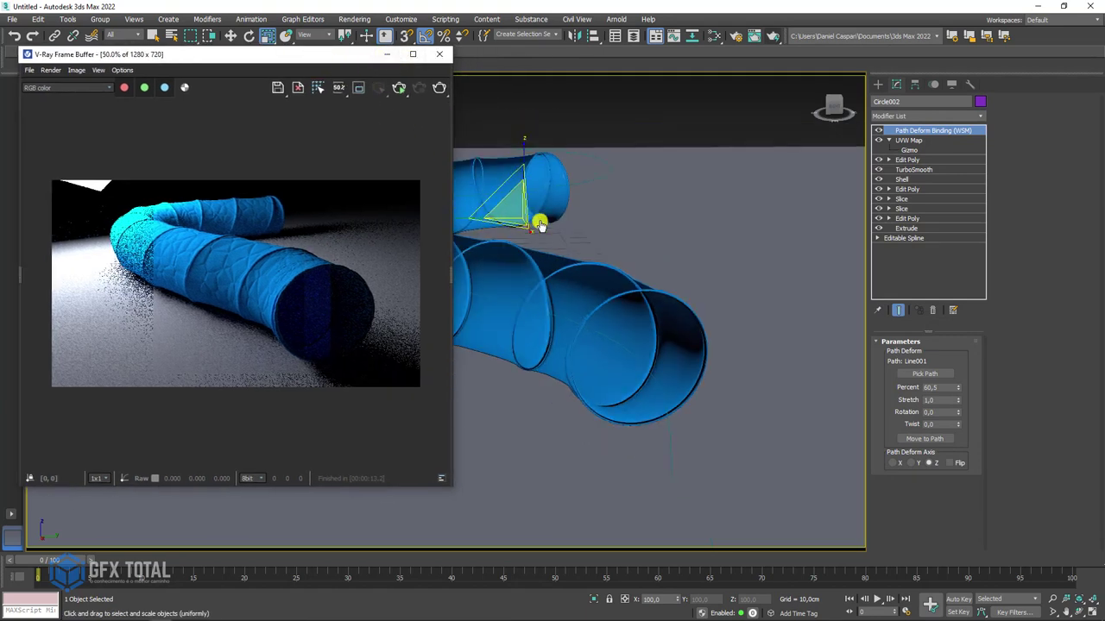
scroll(538, 227, down, 3)
alt+middle_drag(587, 264, 591, 295)
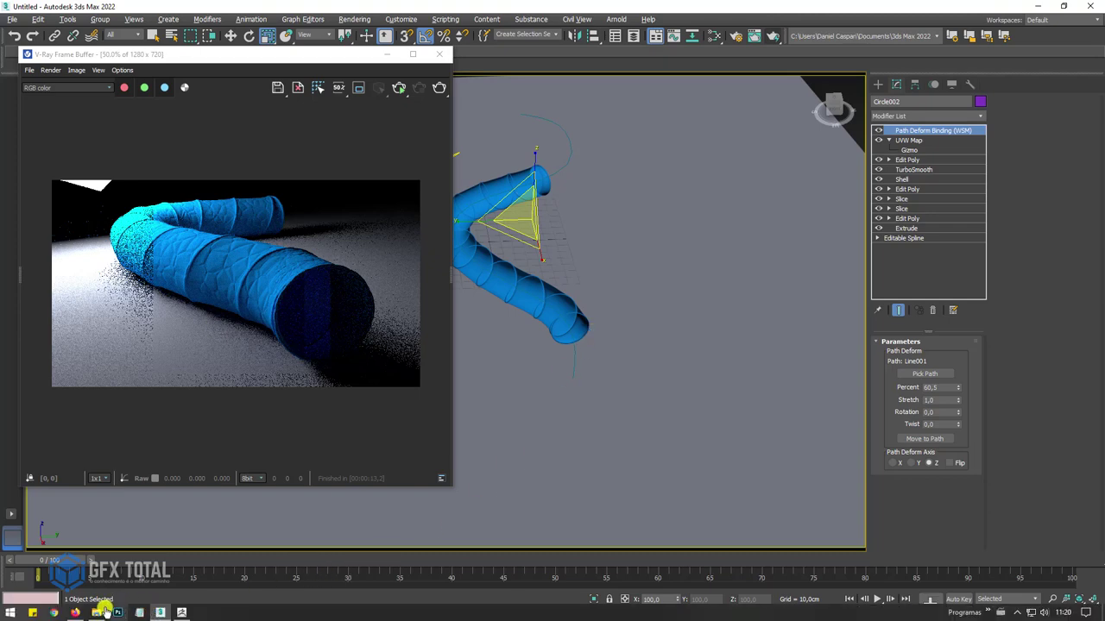
Step: Bring up the Túnel de Treinamento 3D 3ds Max folder holding Dog.obj in a smaller window
click(97, 613)
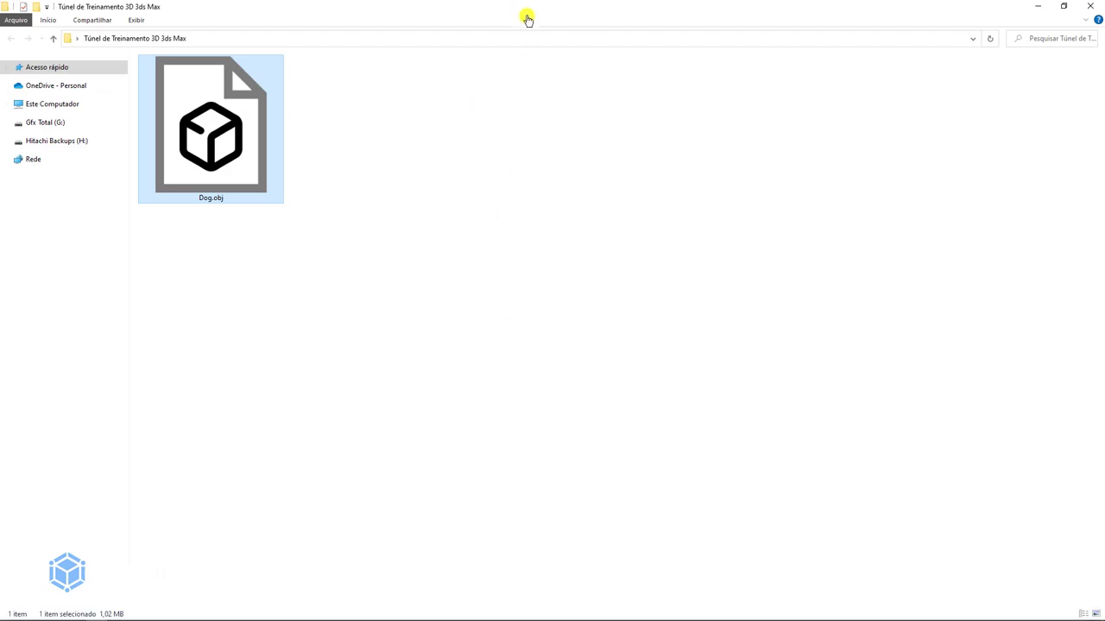
mouse_move(526, 18)
mouse_down()
mouse_move(674, 184)
mouse_move(703, 262)
mouse_up()
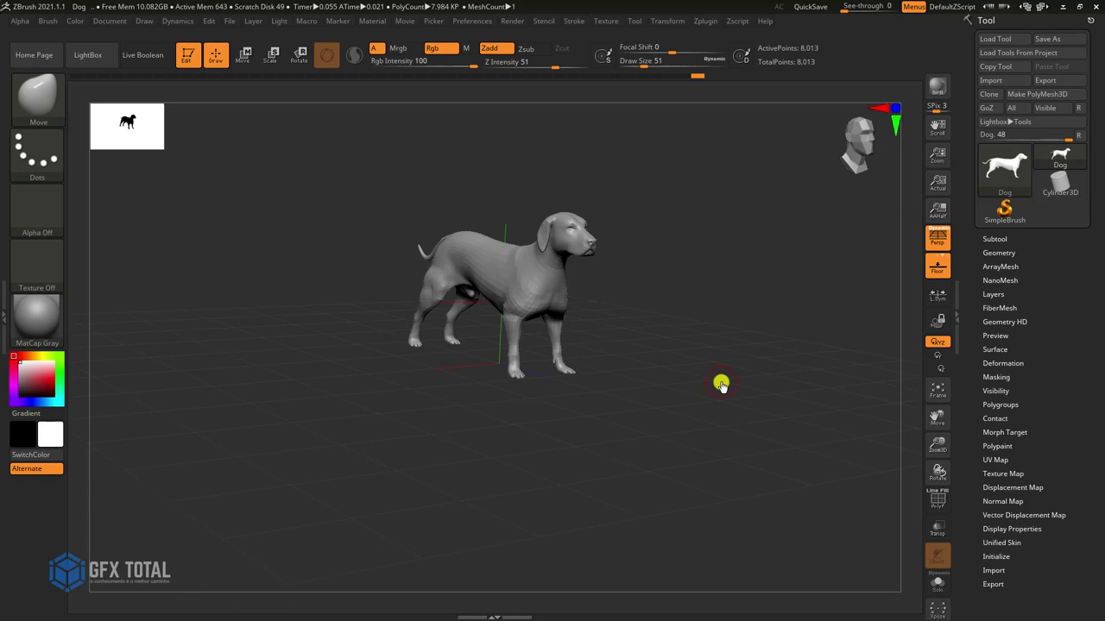
mouse_move(720, 385)
mouse_down()
mouse_move(661, 400)
mouse_move(723, 406)
mouse_move(754, 393)
mouse_up()
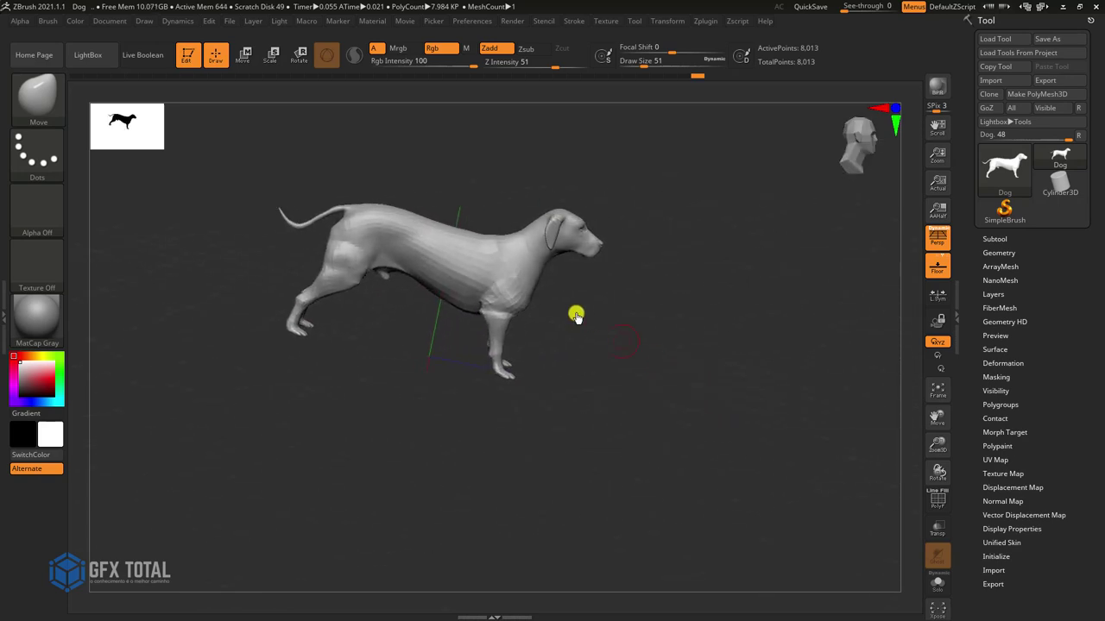
mouse_move(626, 348)
mouse_down()
mouse_move(681, 373)
mouse_move(672, 337)
mouse_up()
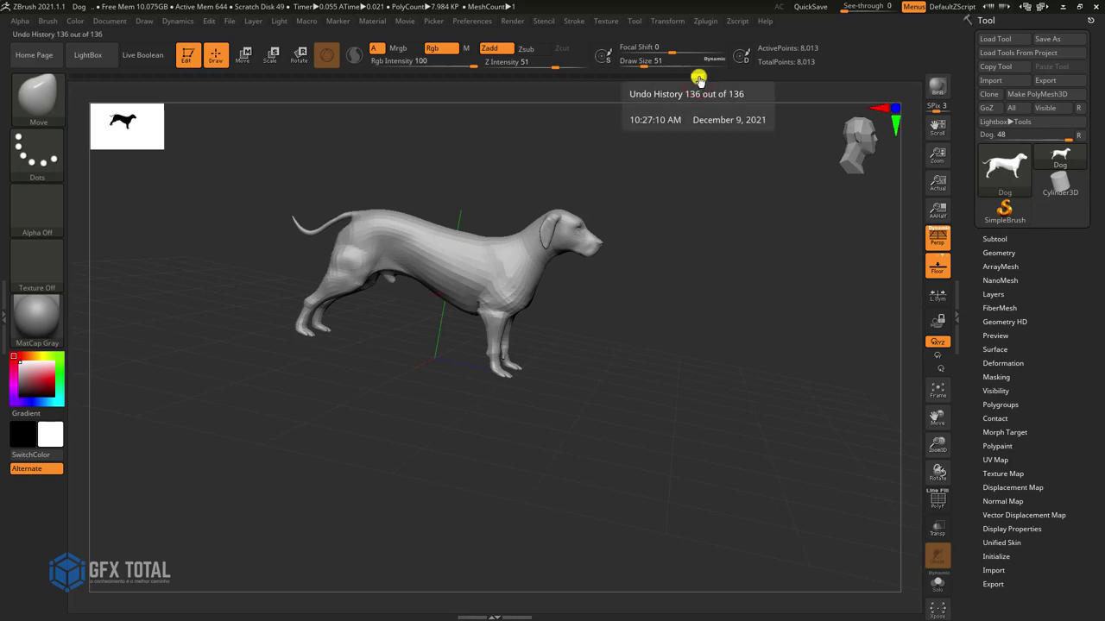
drag(698, 78, 79, 77)
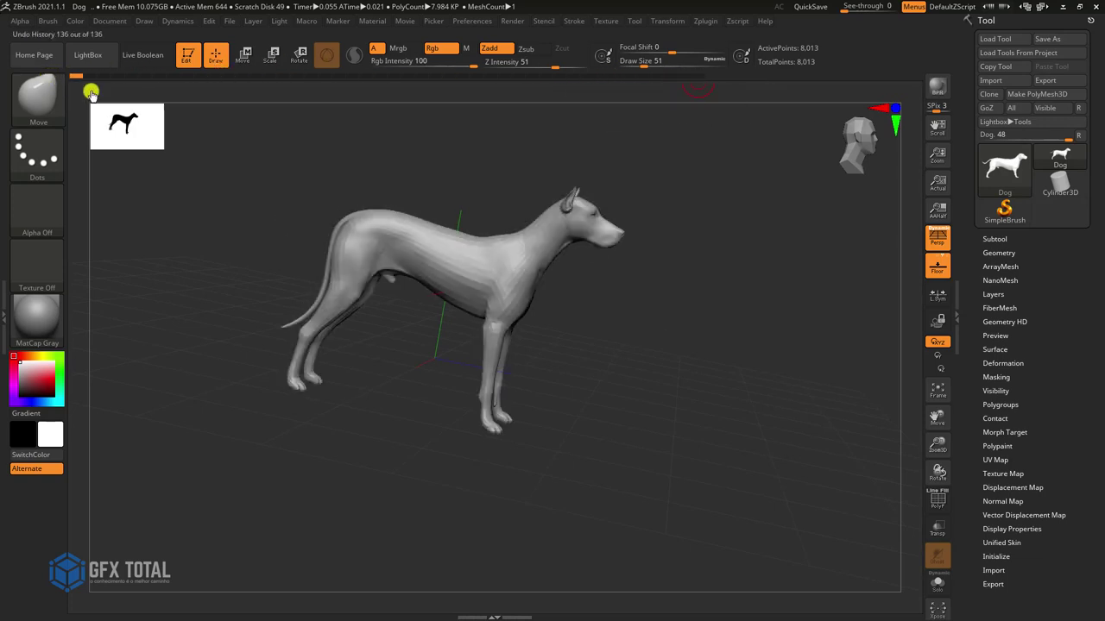
mouse_move(587, 313)
mouse_down()
mouse_move(601, 387)
mouse_move(640, 390)
mouse_move(561, 345)
mouse_up()
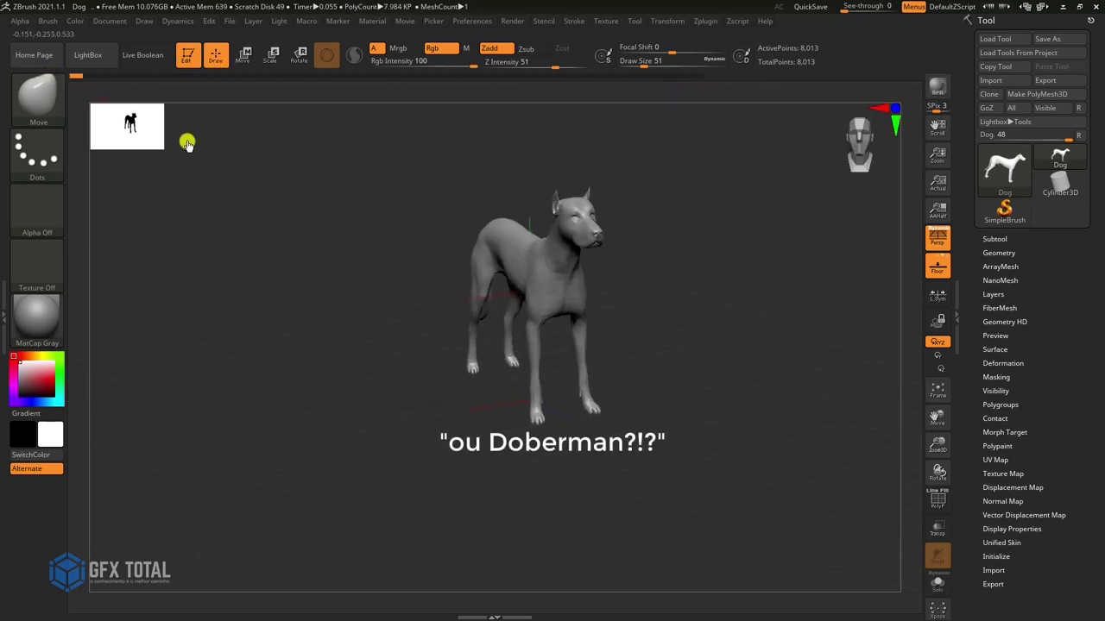
drag(78, 76, 735, 83)
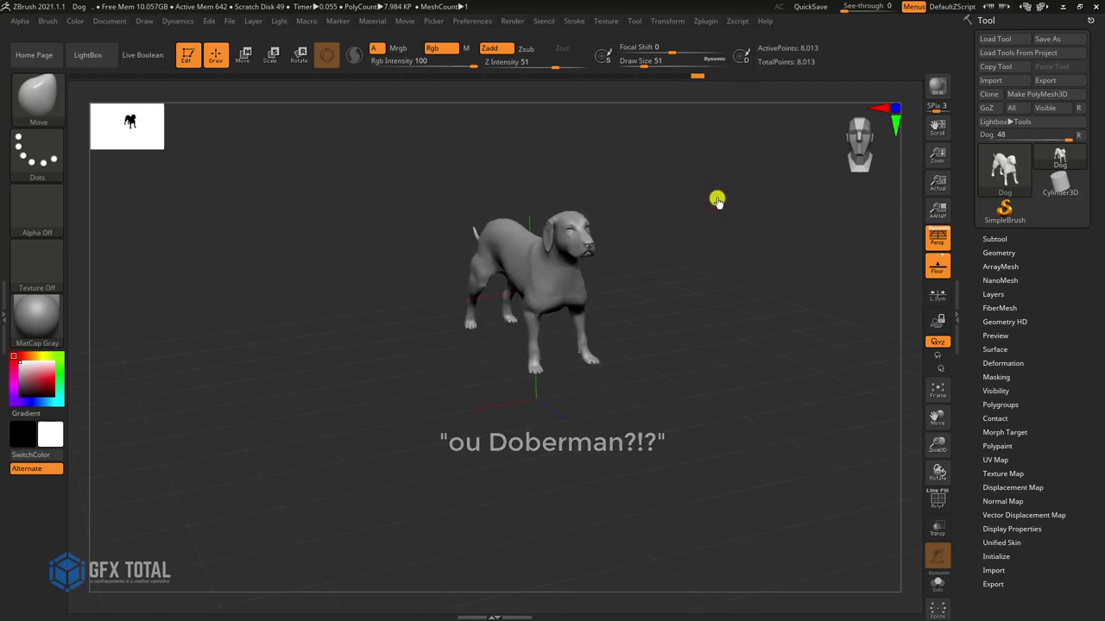
drag(717, 199, 527, 271)
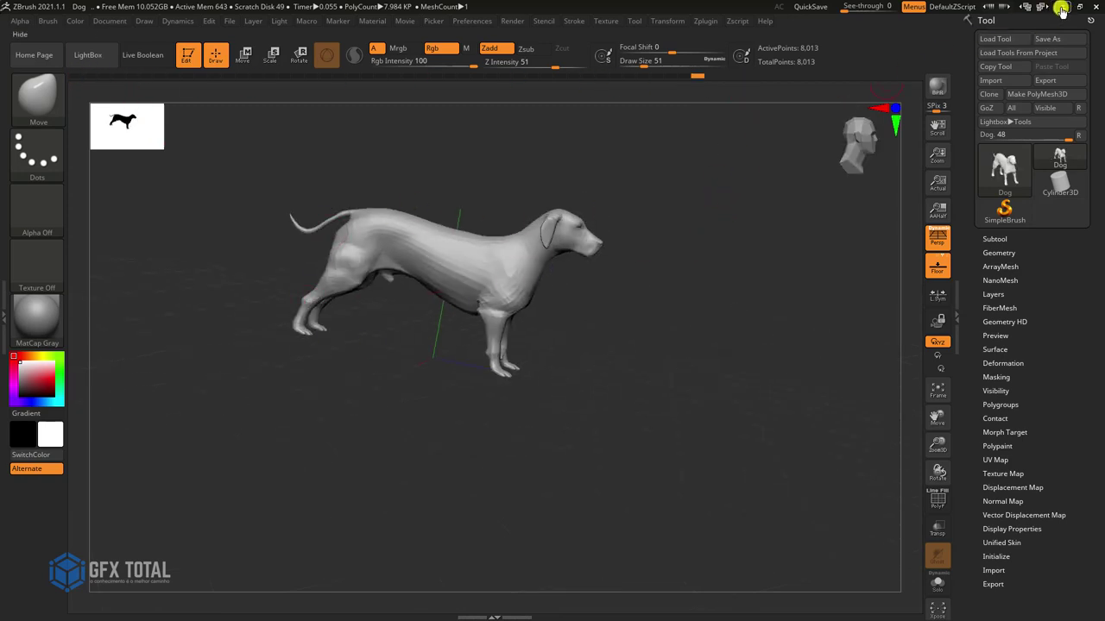
click(1063, 8)
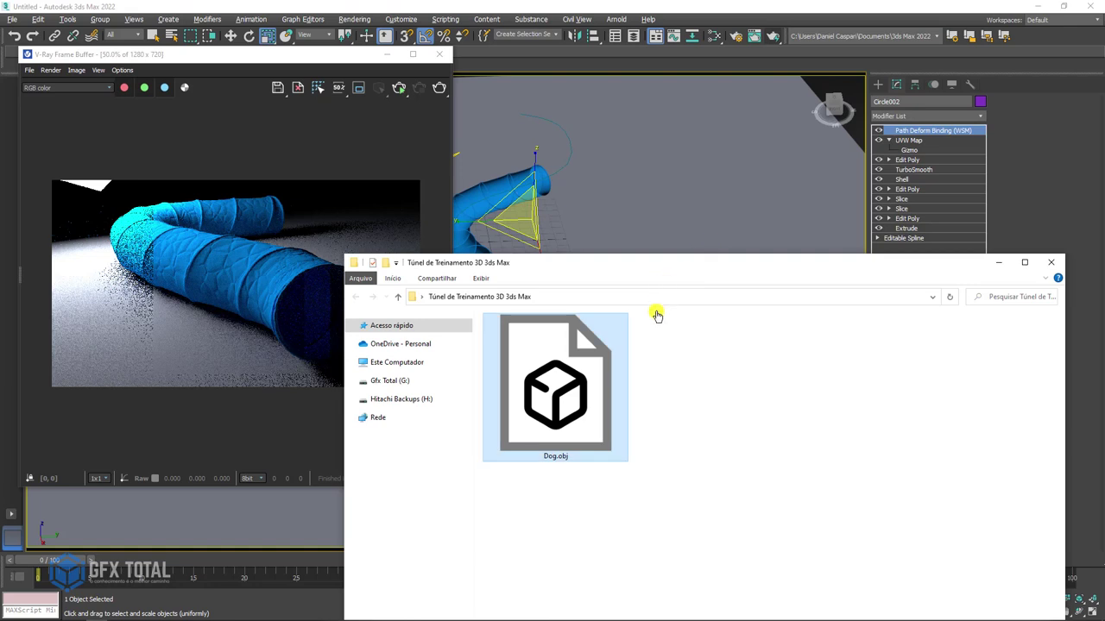
Step: Drag Dog.obj from the folder into the 3ds Max scene and select the imported dog
drag(673, 278, 589, 441)
drag(471, 544, 643, 249)
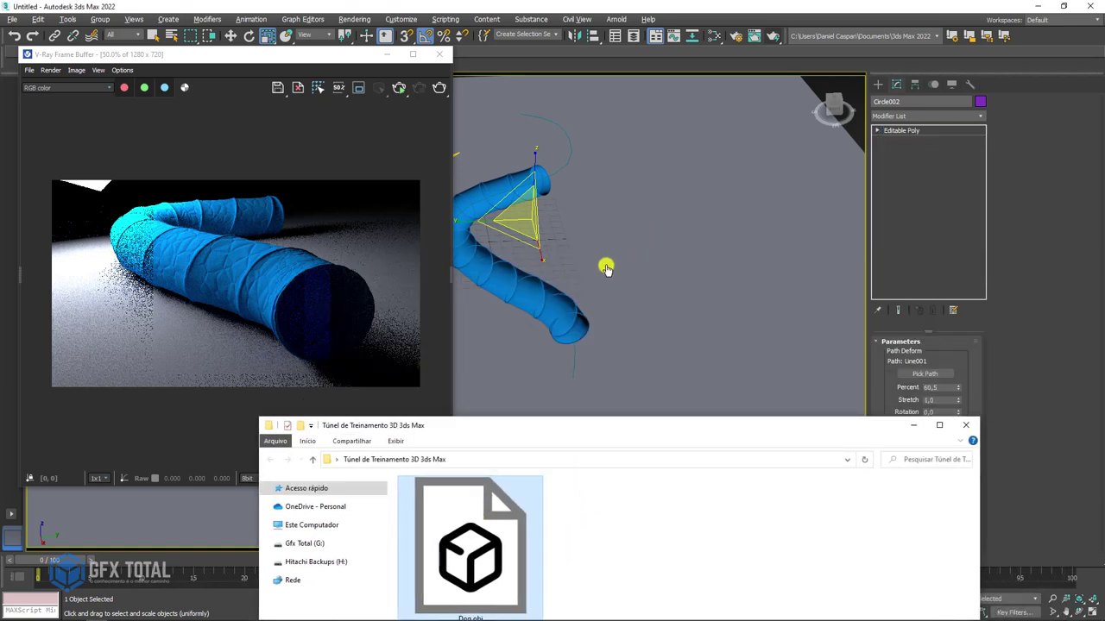
scroll(665, 256, down, 3)
scroll(661, 262, down, 3)
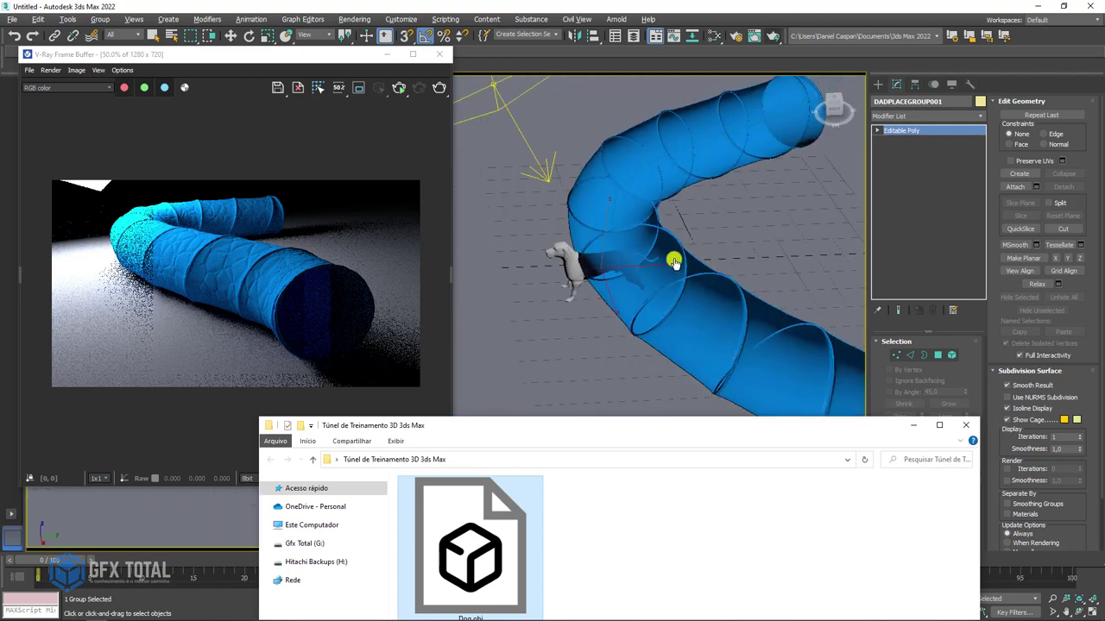
scroll(671, 257, down, 2)
click(707, 357)
Step: Move, rotate and scale the dog toward the tunnel's lower open end
key(w)
scroll(592, 234, down, 3)
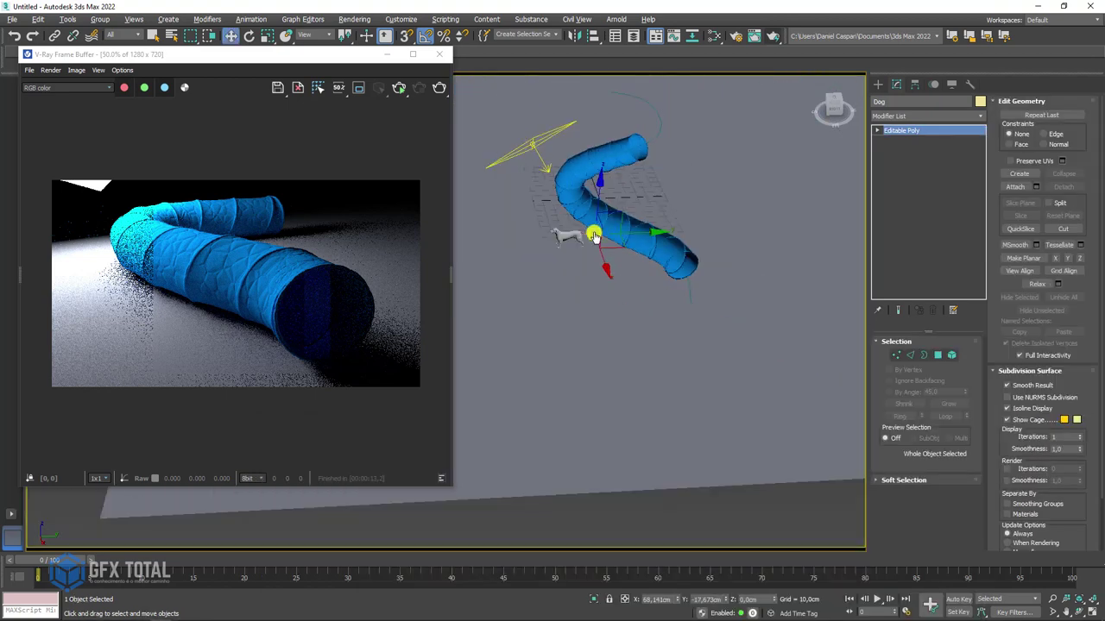
mouse_move(624, 249)
mouse_down()
mouse_move(767, 296)
mouse_move(727, 251)
mouse_move(716, 210)
mouse_move(698, 215)
mouse_up()
scroll(741, 286, up, 2)
key(e)
key(w)
key(r)
scroll(723, 252, up, 1)
key(w)
key(r)
Step: Close the V-Ray frame buffer and orbit to view the whole tunnel with the dog
mouse_move(697, 216)
alt+middle_down()
mouse_move(700, 198)
mouse_move(717, 230)
alt+middle_up()
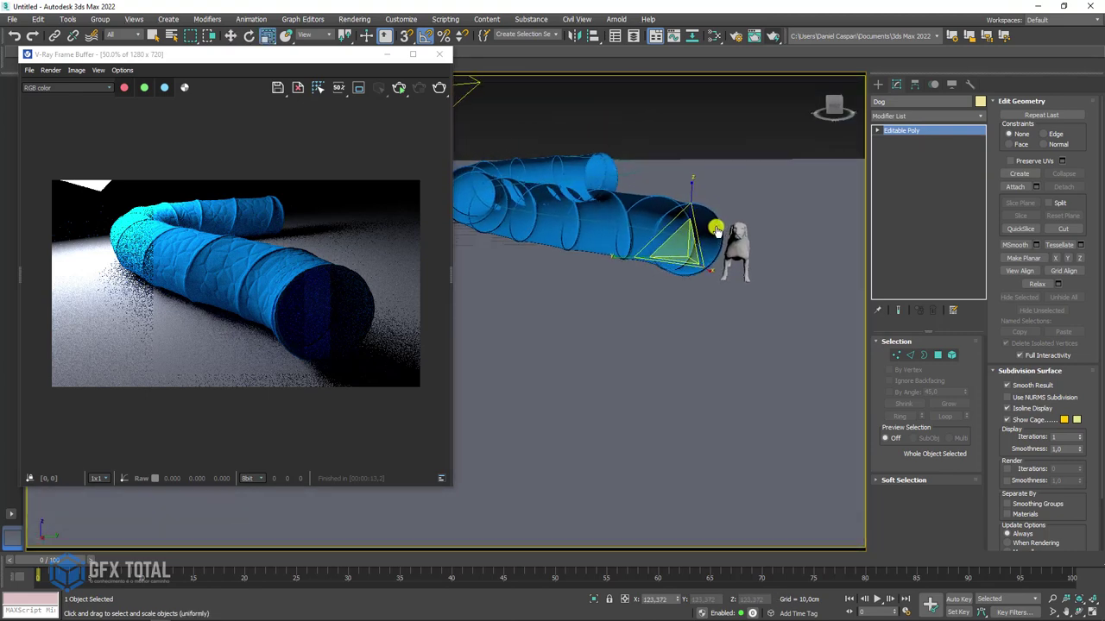
scroll(710, 230, up, 2)
scroll(697, 294, up, 2)
alt+middle_drag(697, 295, 704, 292)
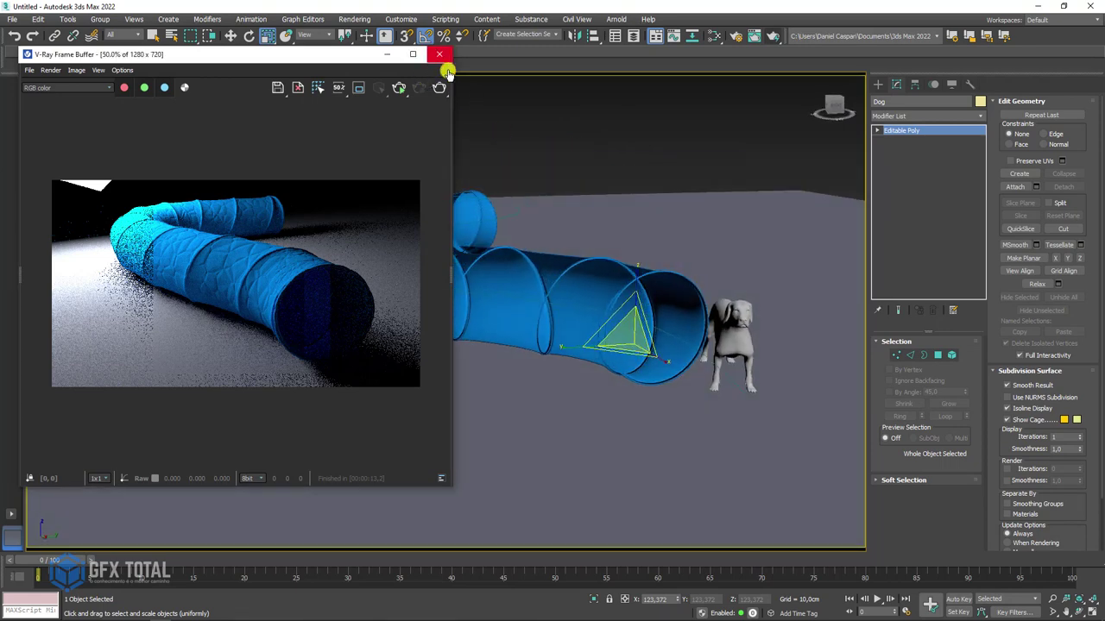
click(439, 54)
mouse_move(663, 240)
alt+middle_down()
mouse_move(609, 225)
mouse_move(602, 251)
mouse_move(629, 267)
alt+middle_up()
Step: Set the Perspective viewport to Performance display with Clay shading and edged faces
scroll(254, 284, up, 3)
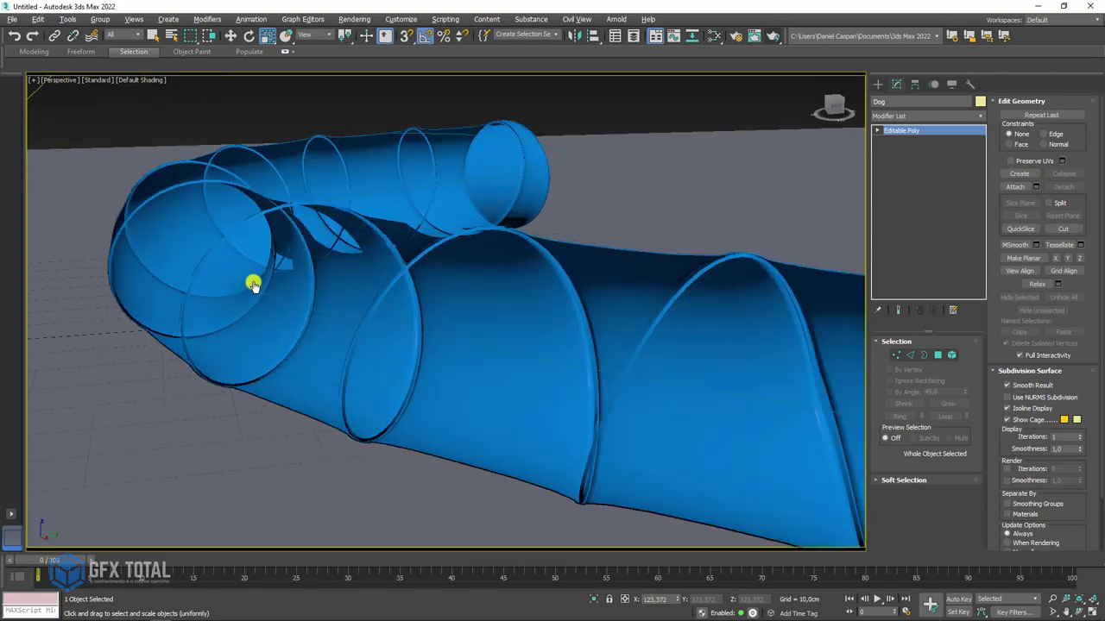
scroll(406, 274, up, 3)
scroll(364, 308, down, 2)
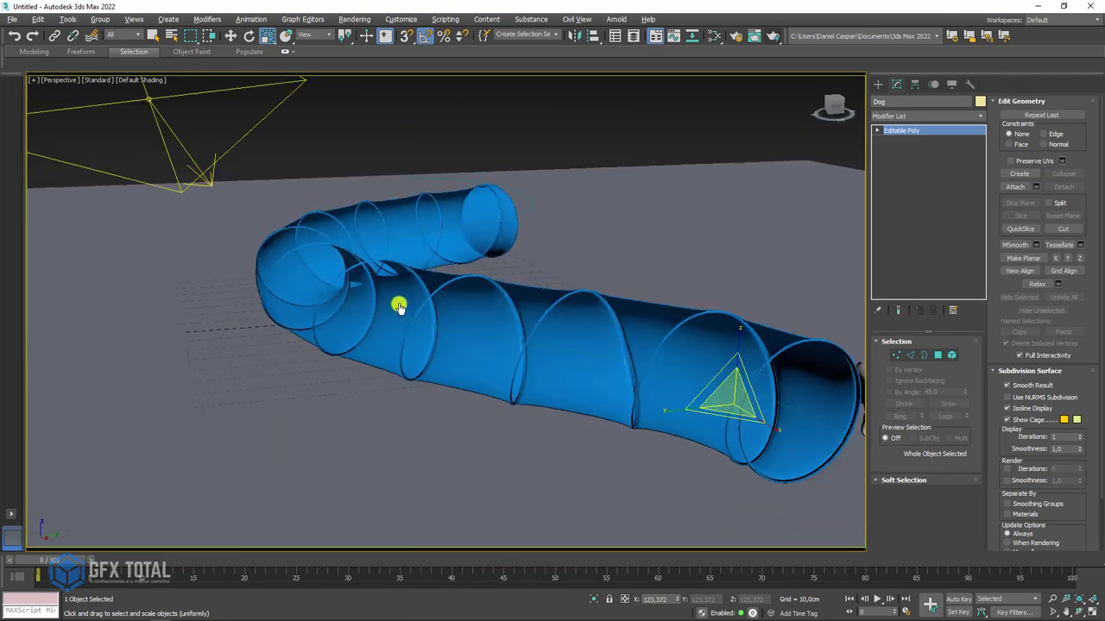
scroll(397, 306, down, 3)
scroll(483, 312, down, 2)
scroll(505, 293, down, 1)
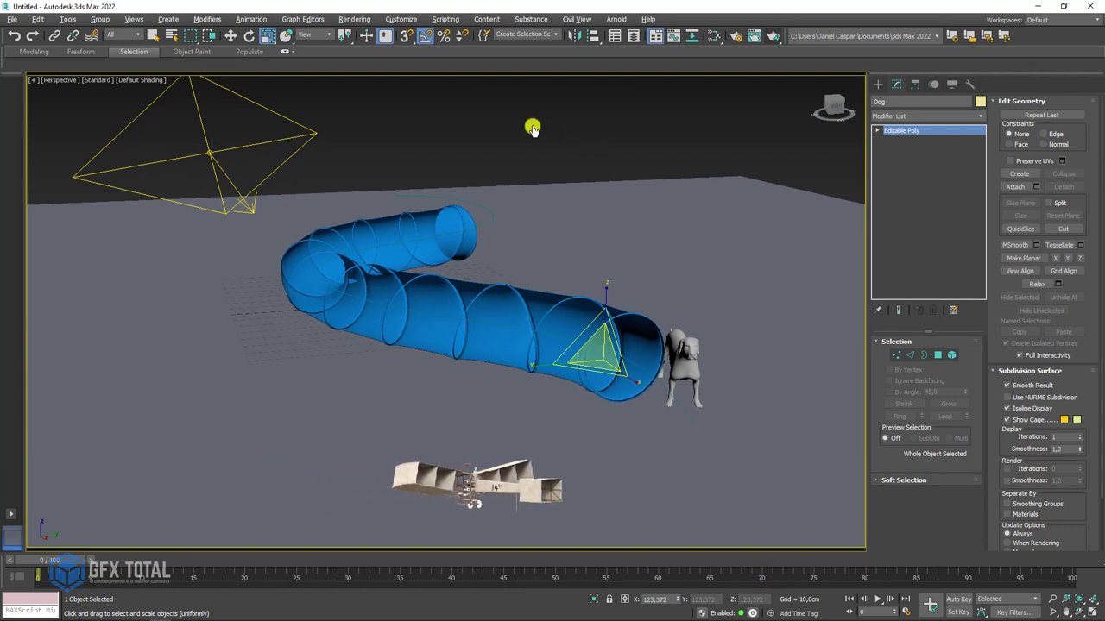
click(145, 81)
click(98, 79)
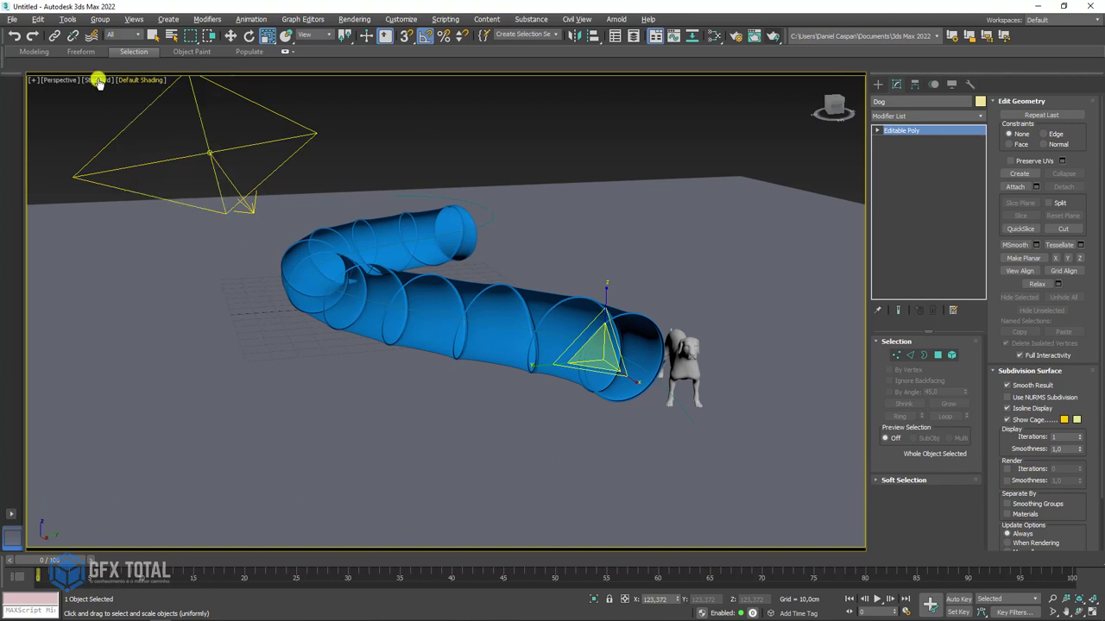
click(98, 79)
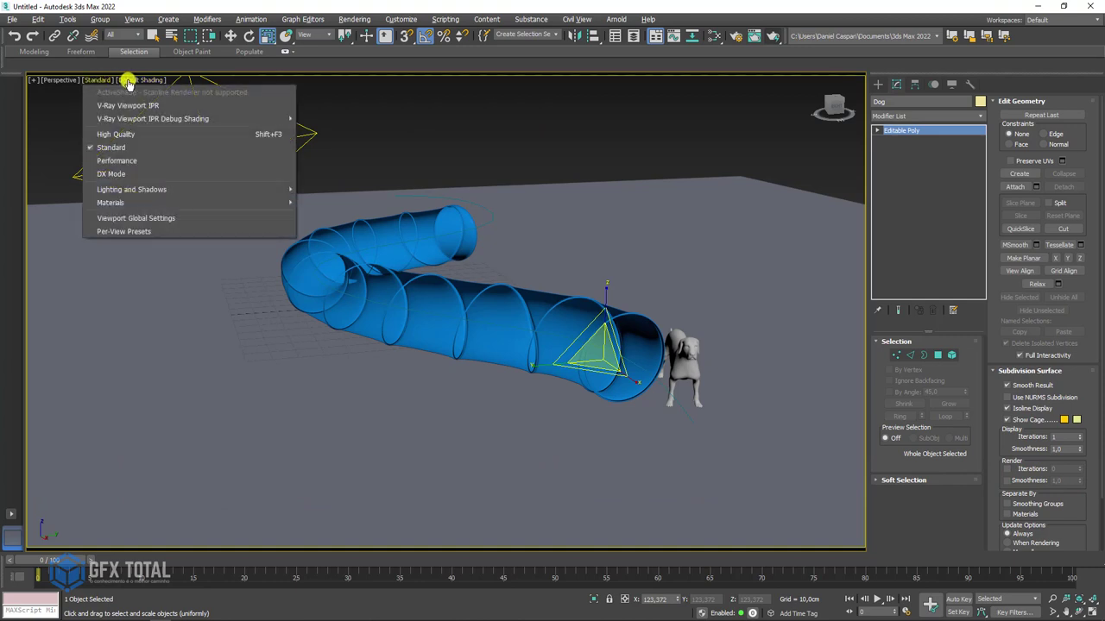
click(125, 161)
scroll(603, 346, up, 2)
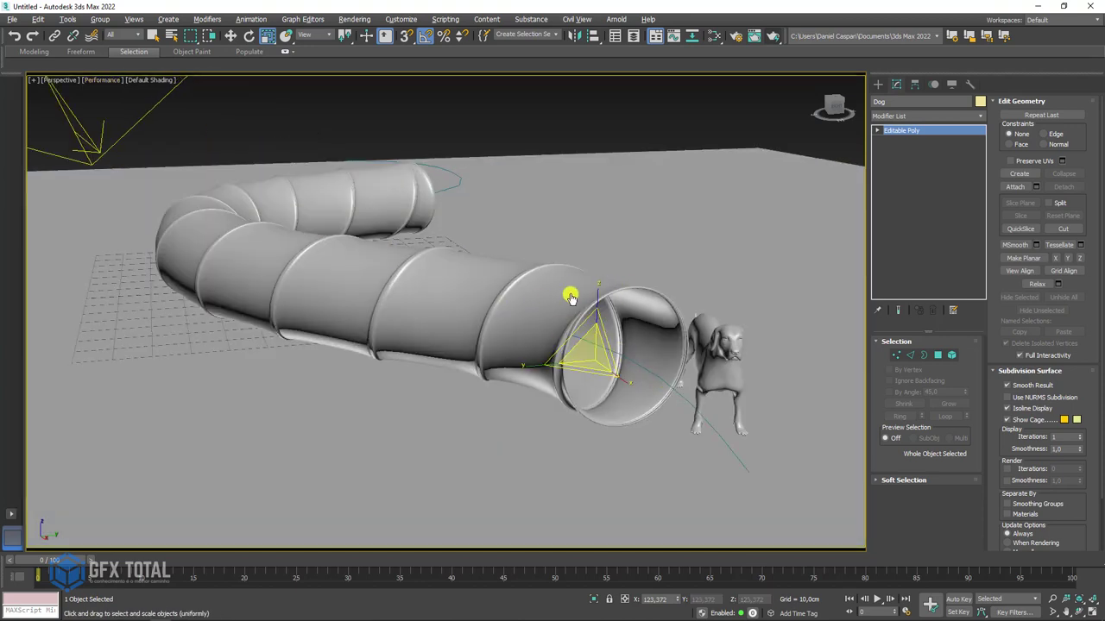
click(155, 81)
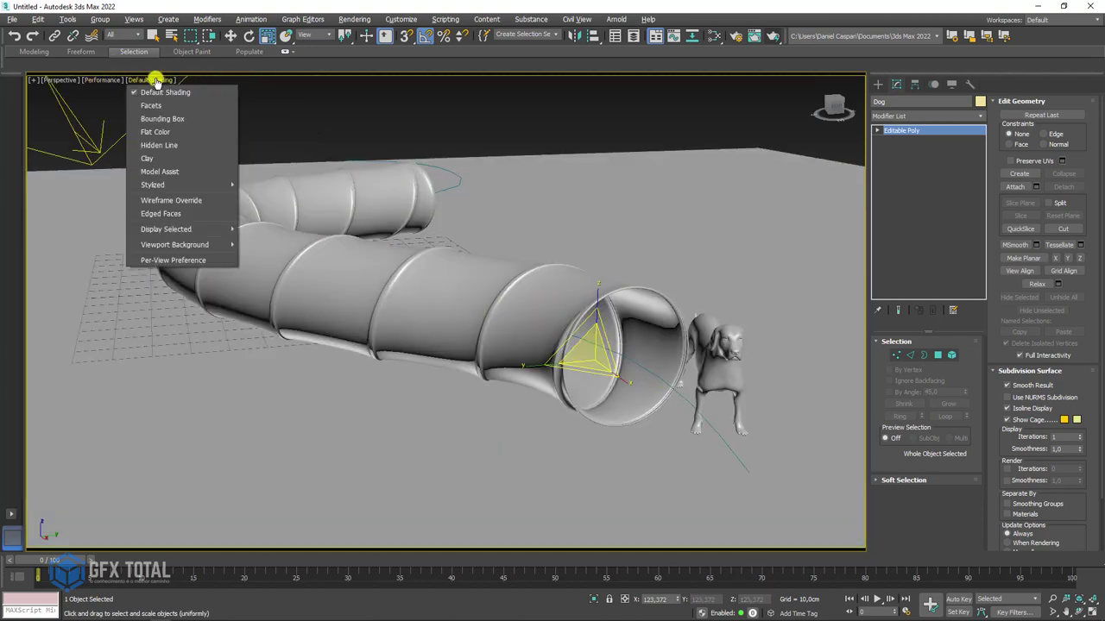
click(167, 157)
mouse_move(682, 308)
alt+middle_down()
mouse_move(648, 306)
mouse_move(691, 304)
mouse_move(700, 288)
mouse_move(651, 308)
mouse_move(676, 322)
mouse_move(693, 301)
mouse_move(670, 320)
mouse_move(693, 316)
alt+middle_up()
key(F4)
Step: Move the dog beside the tunnel's open mouth, to about X 97,578cm, Y 87,297cm
alt+middle_drag(708, 362, 627, 409)
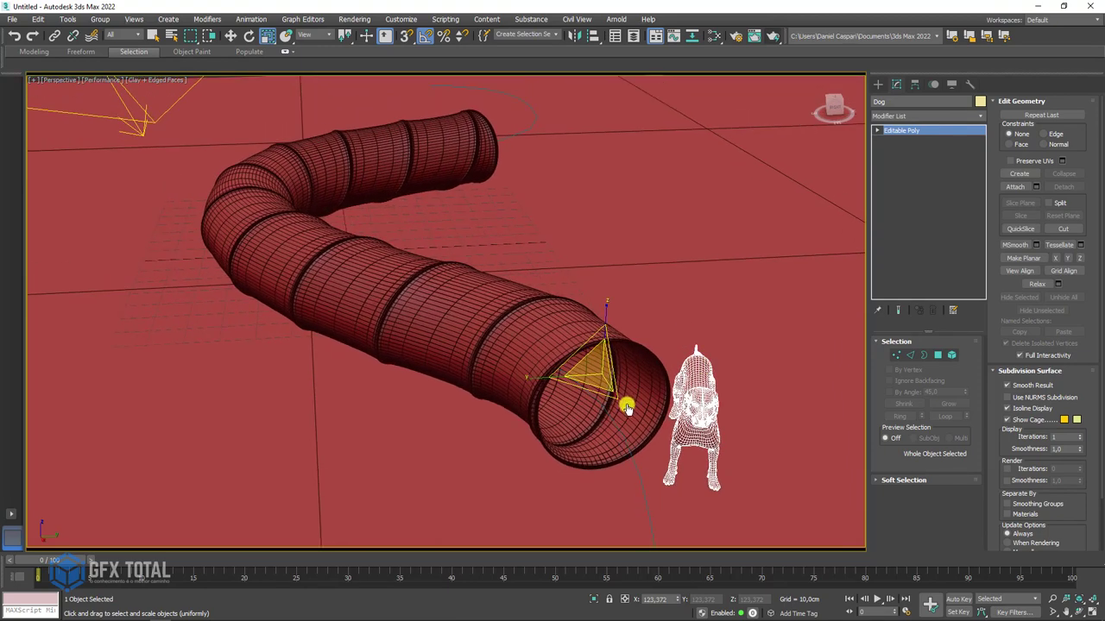
key(w)
mouse_move(626, 409)
mouse_down()
mouse_move(732, 361)
mouse_move(712, 365)
mouse_up()
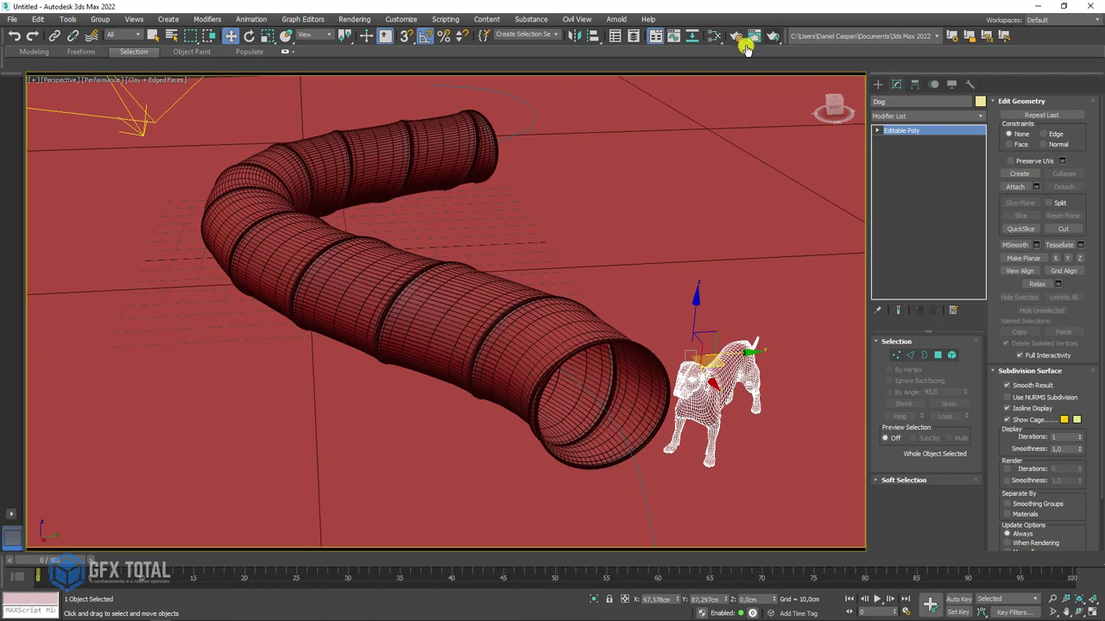
Step: Render the tunnel with the dog beside it, then open the Slate Material Editor
click(774, 35)
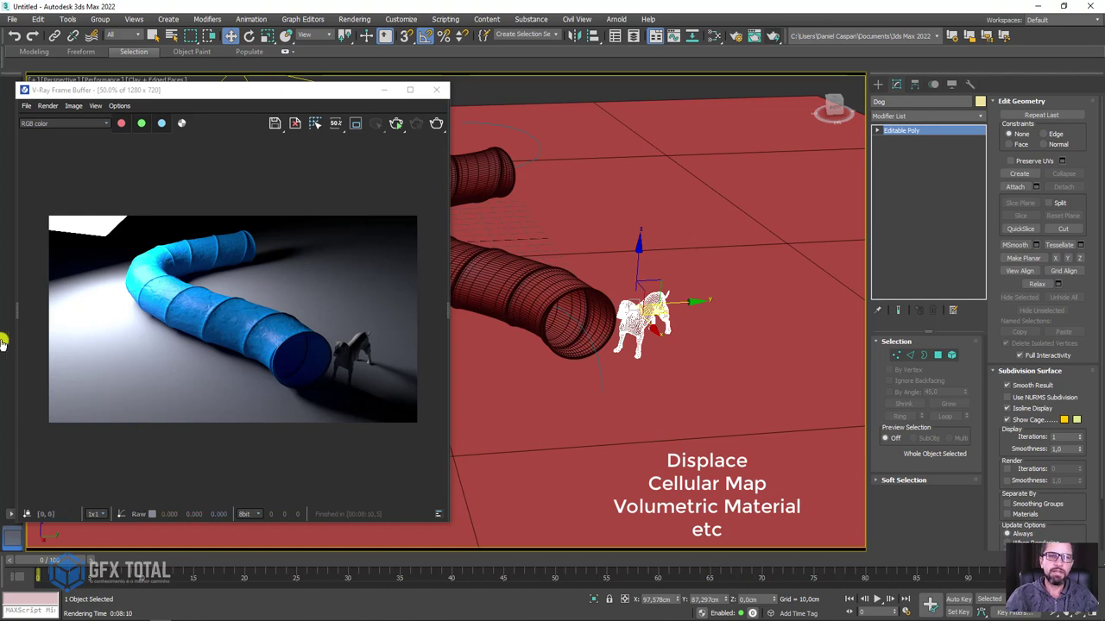
drag(179, 93, 209, 101)
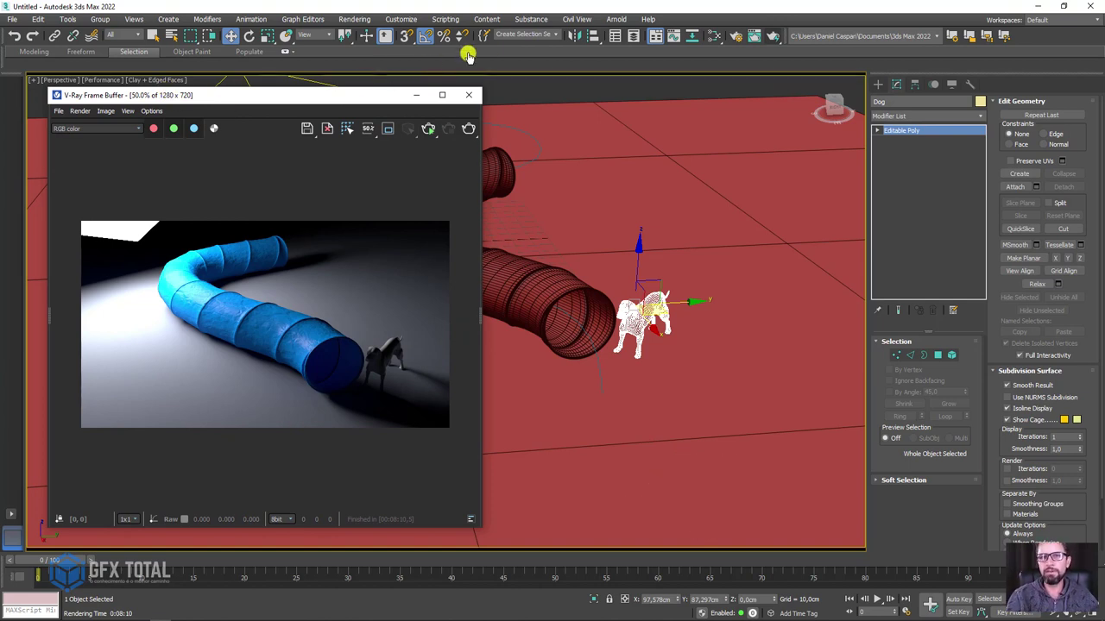
click(714, 36)
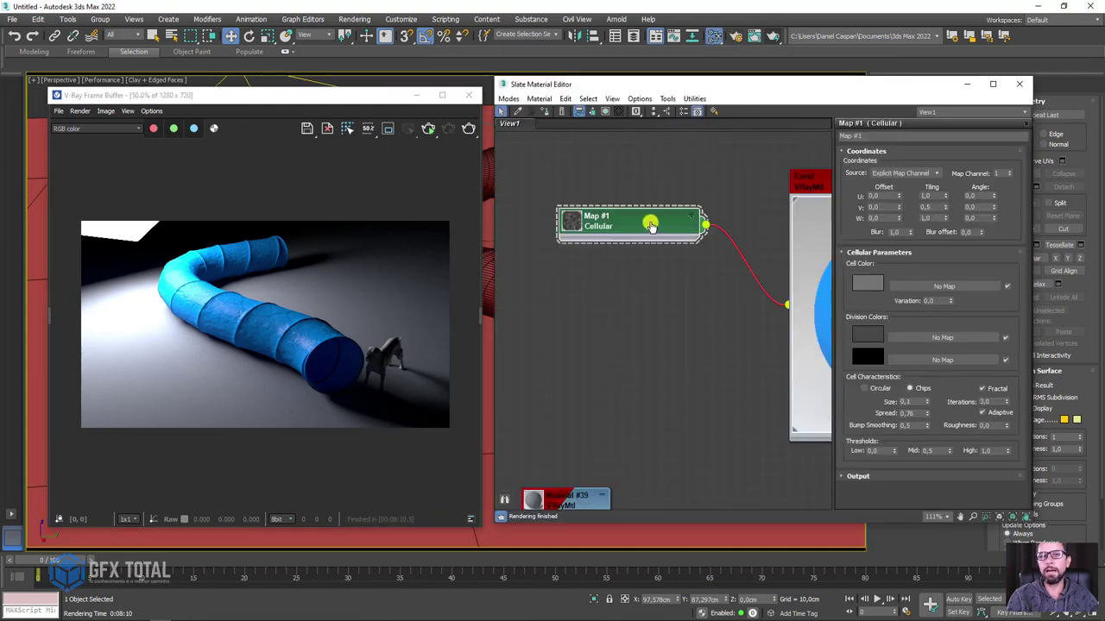
Step: Inspect the Map #1 Cellular node's parameters, then move and minimize the Slate Material Editor
mouse_move(651, 220)
mouse_down()
mouse_move(685, 254)
mouse_move(654, 236)
mouse_up()
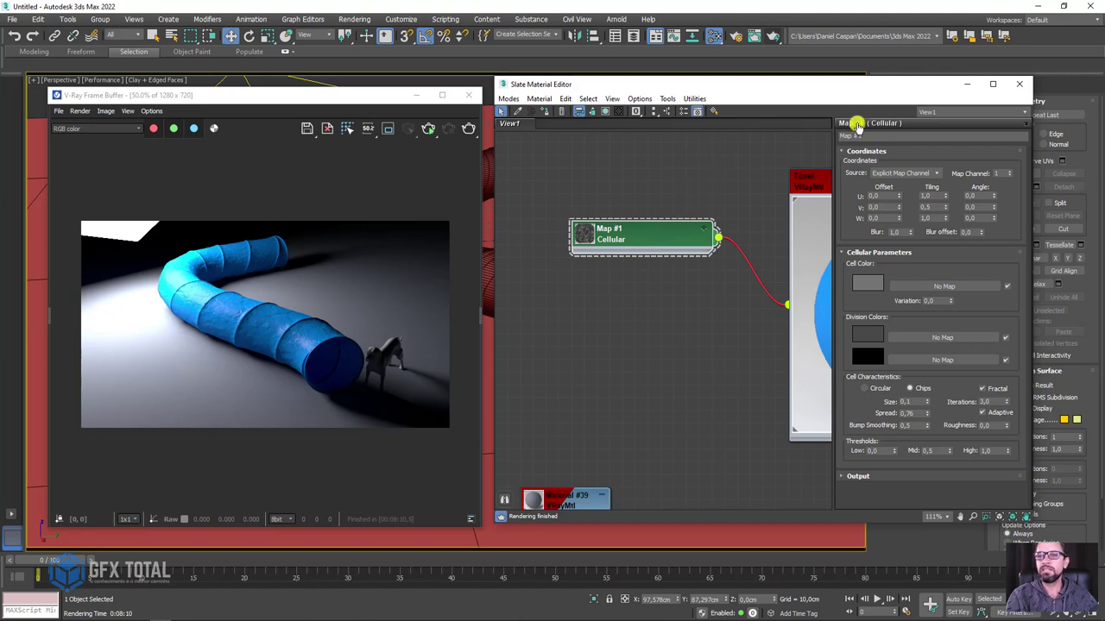
drag(940, 86, 873, 82)
click(898, 81)
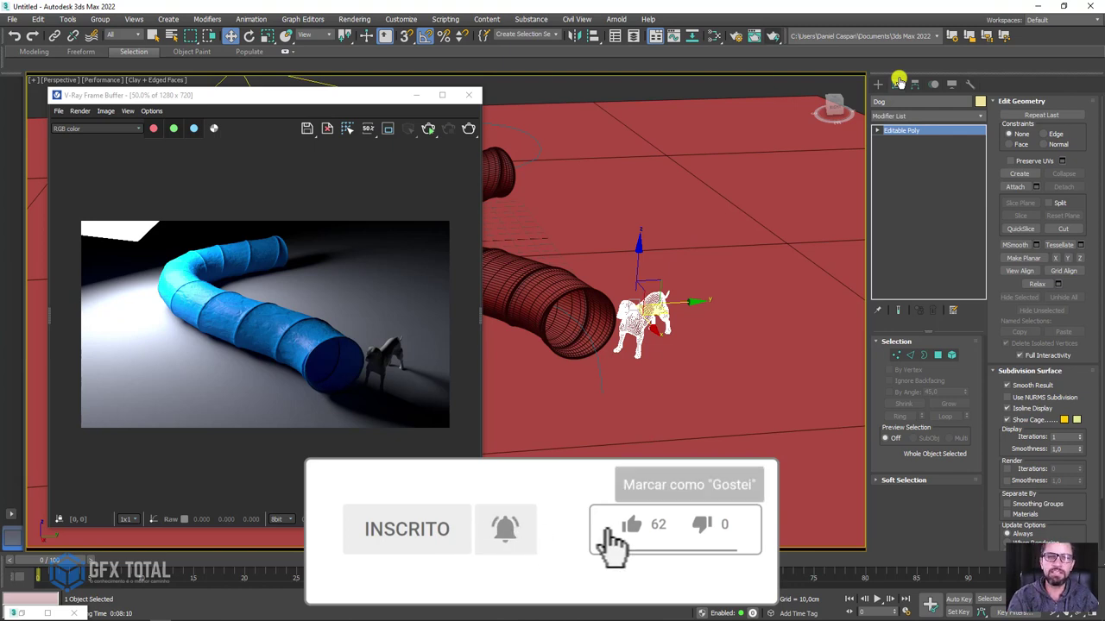
Step: Minimize the frame buffer and set Circle002's Path Deform Stretch to 0.69 and Percent to 67
click(417, 95)
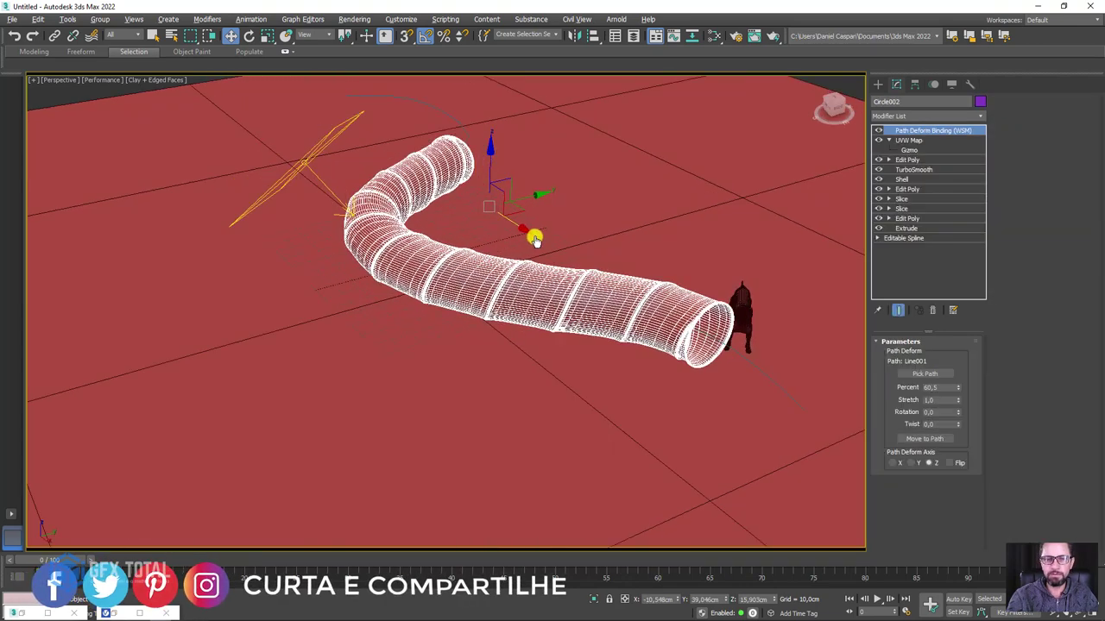
alt+middle_drag(535, 239, 604, 267)
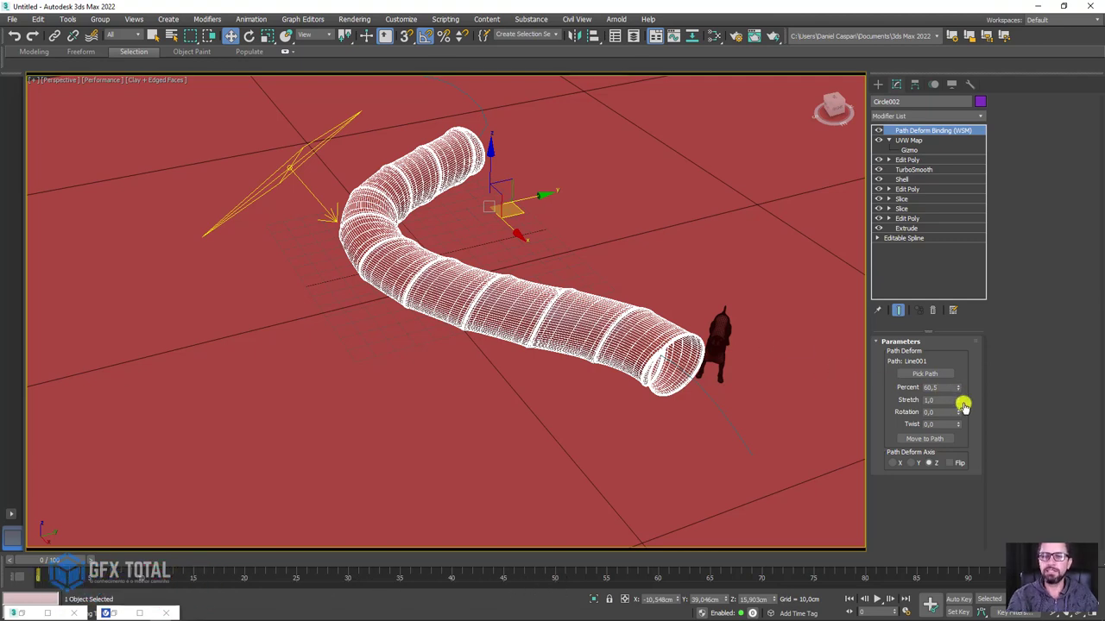
drag(963, 406, 966, 443)
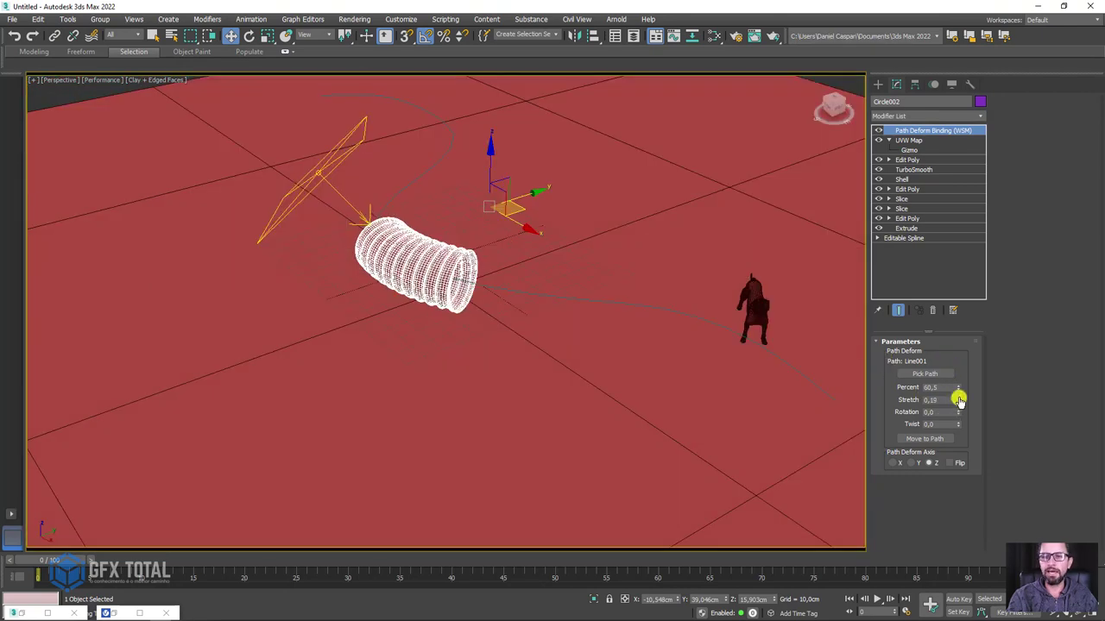
mouse_move(958, 399)
mouse_down()
mouse_move(949, 336)
mouse_move(963, 412)
mouse_move(960, 378)
mouse_move(961, 389)
mouse_up()
mouse_move(661, 341)
alt+middle_down()
mouse_move(662, 357)
mouse_move(620, 363)
alt+middle_up()
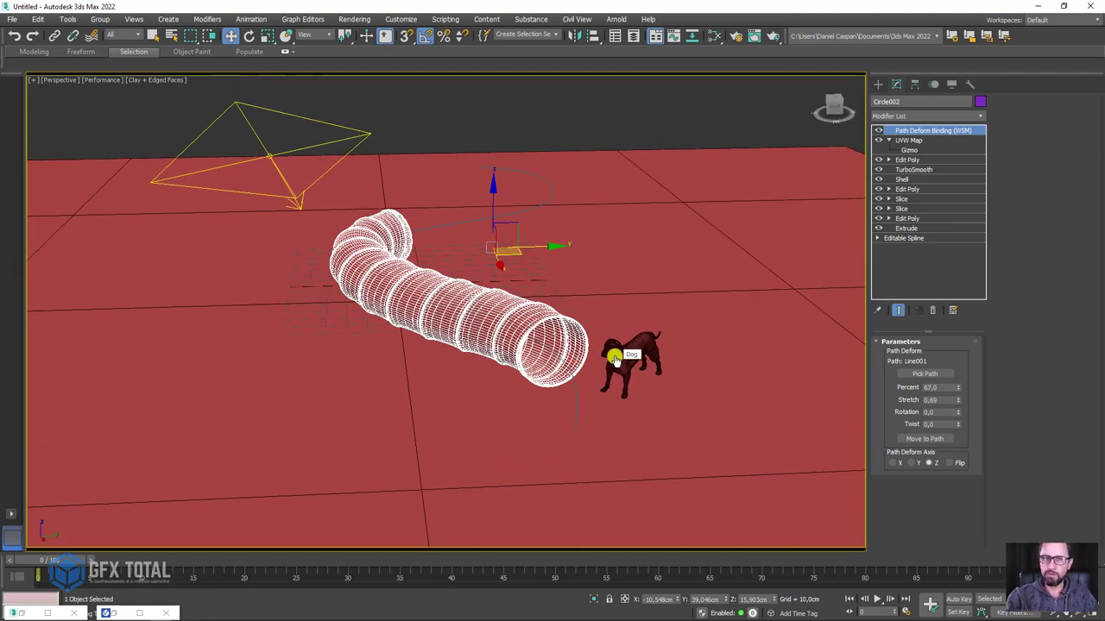